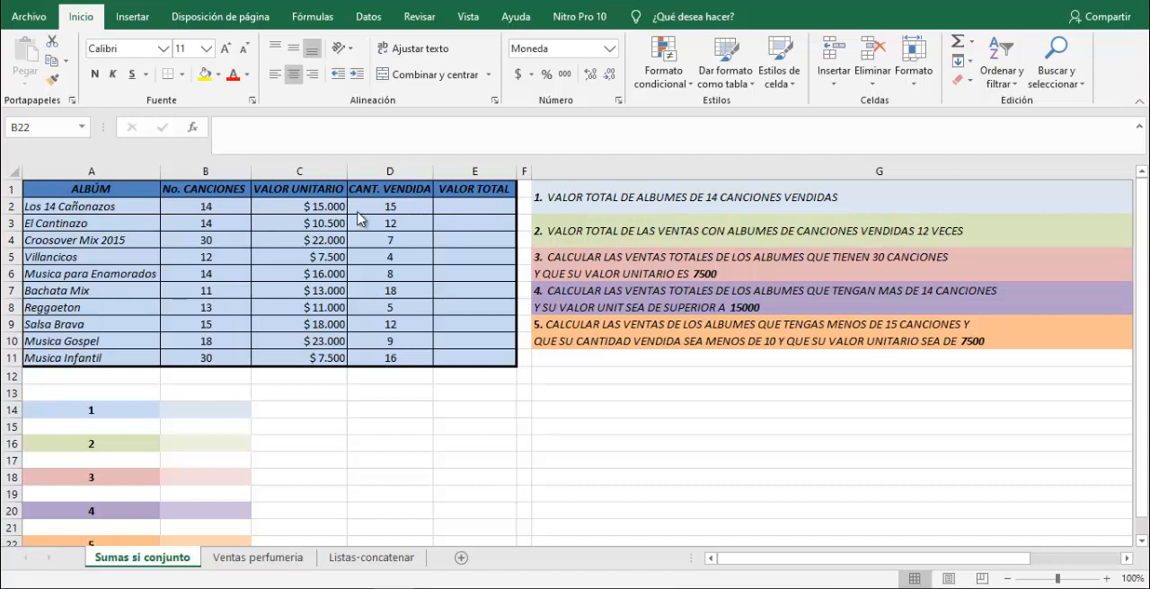
Calculate the total value of the first album in E2 with =C2*D2 and copy the formula down to E11.
click(477, 205)
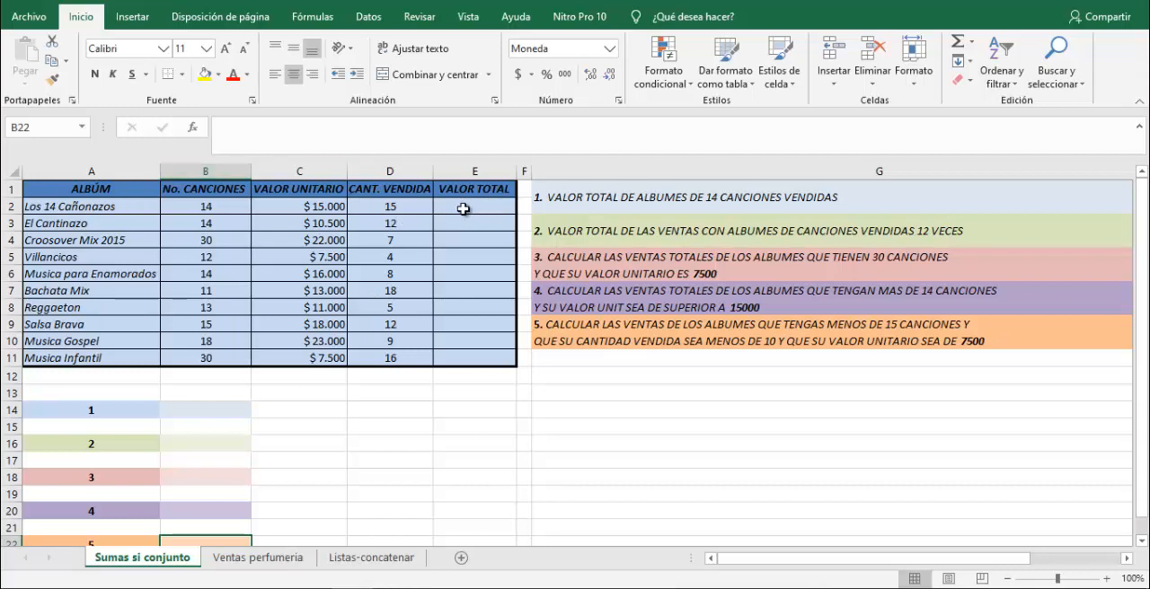
click(474, 207)
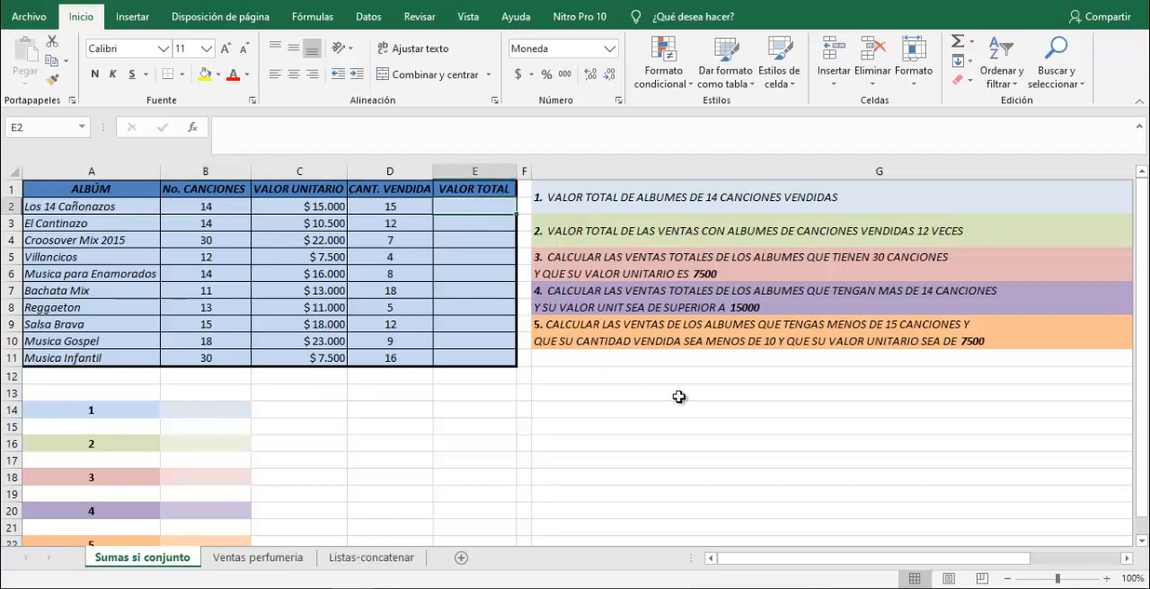
text(=)
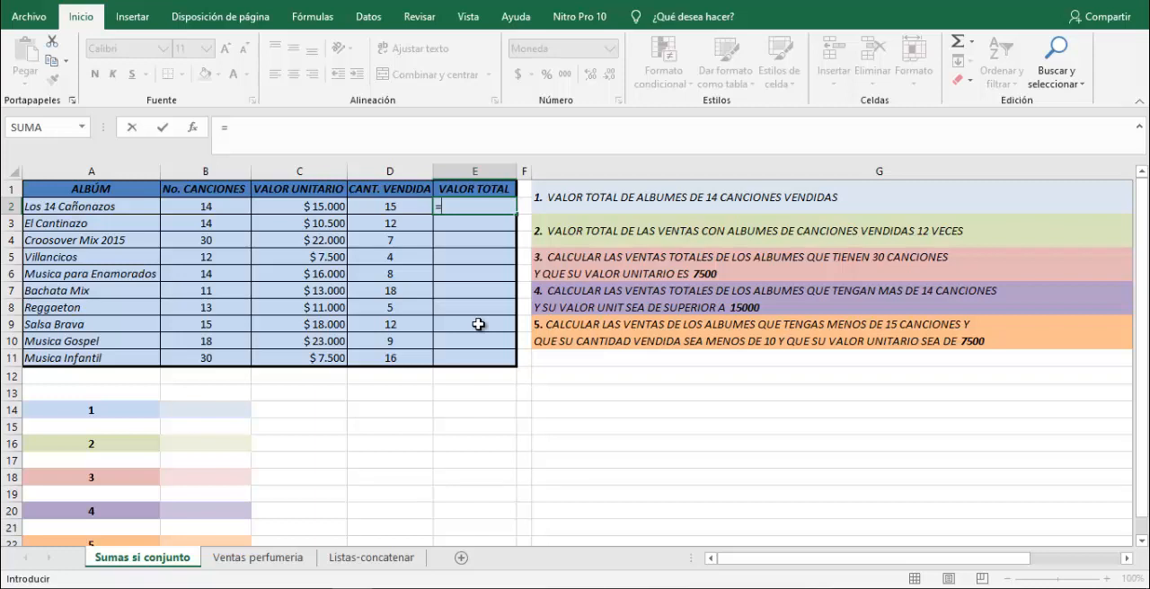
click(322, 203)
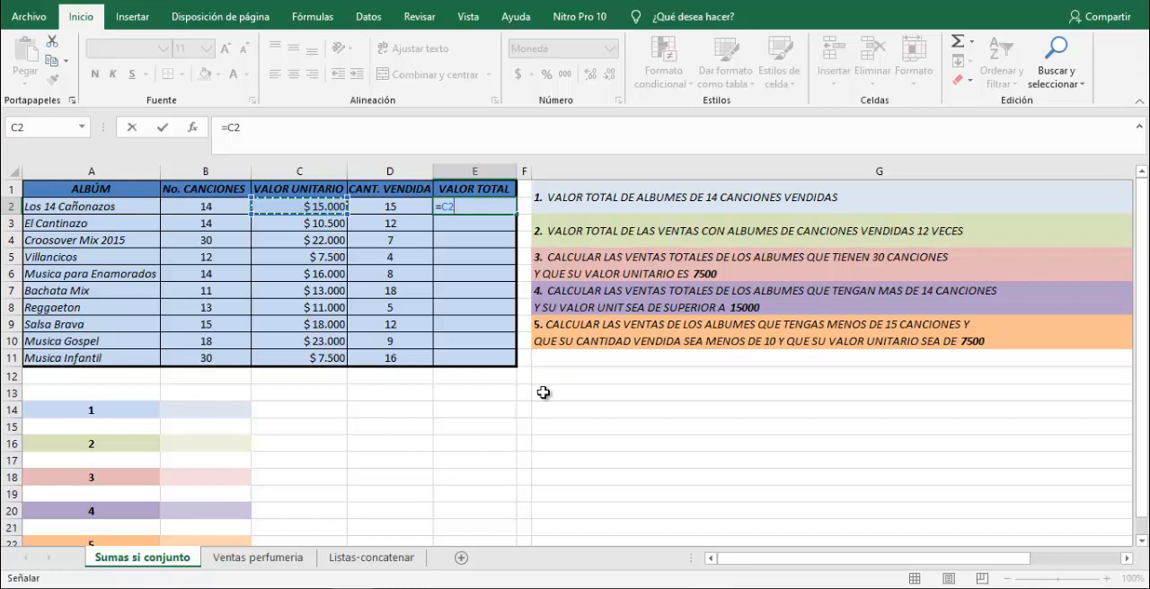
text(*)
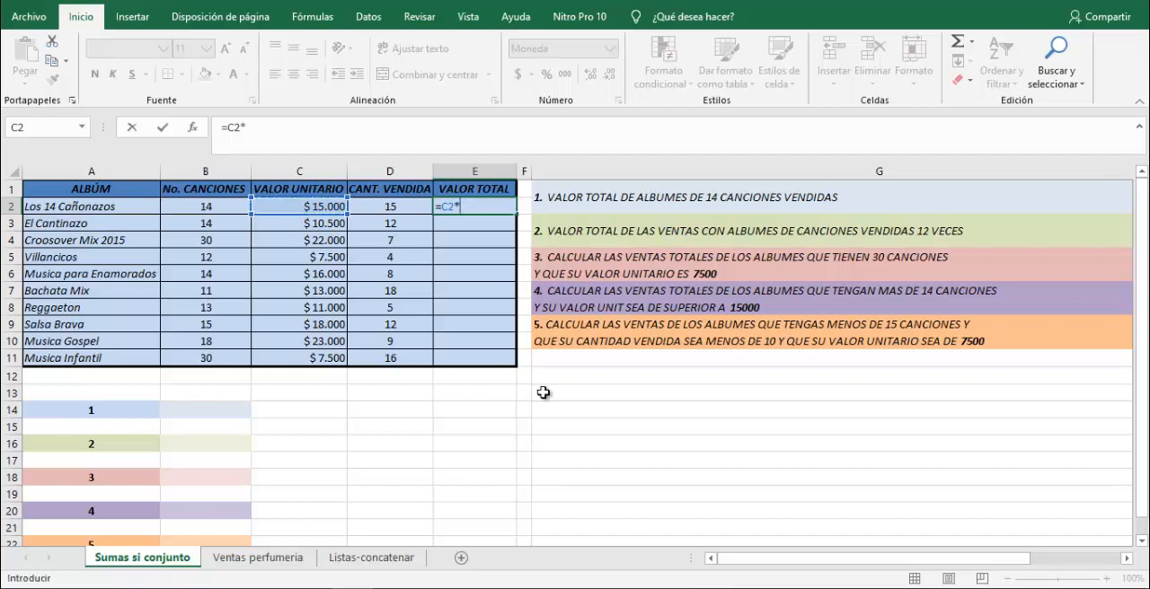
click(388, 204)
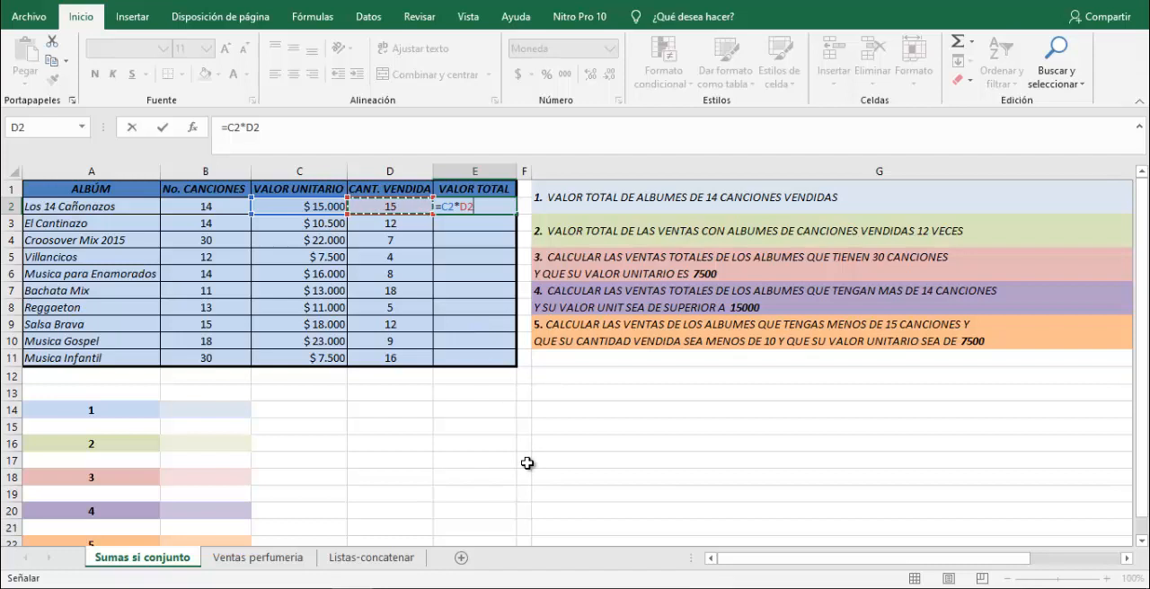
key(Return)
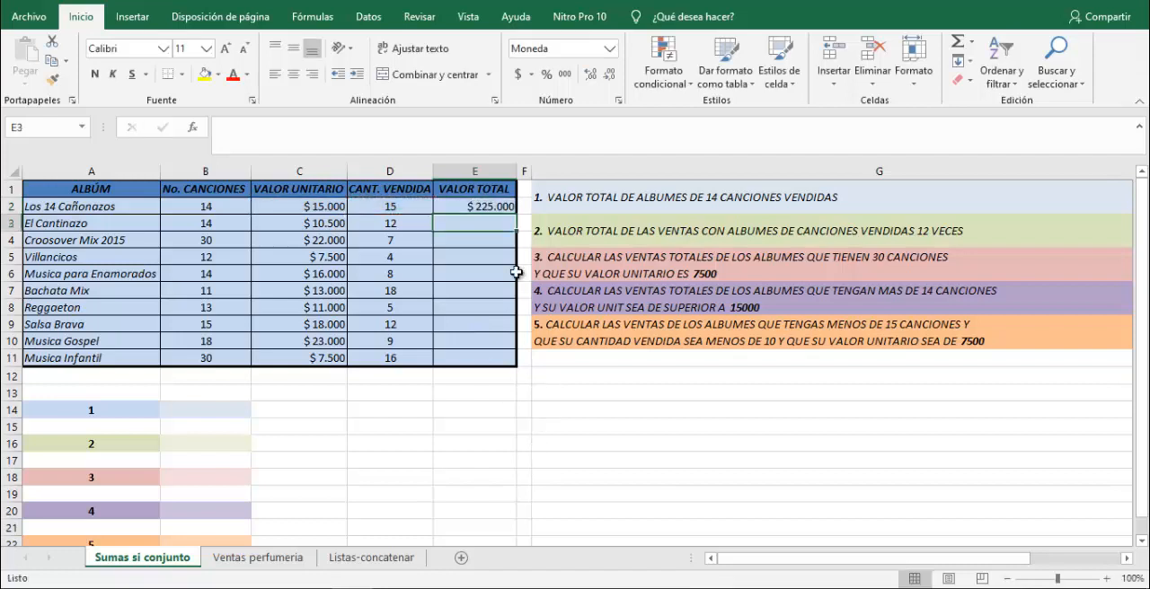
click(495, 204)
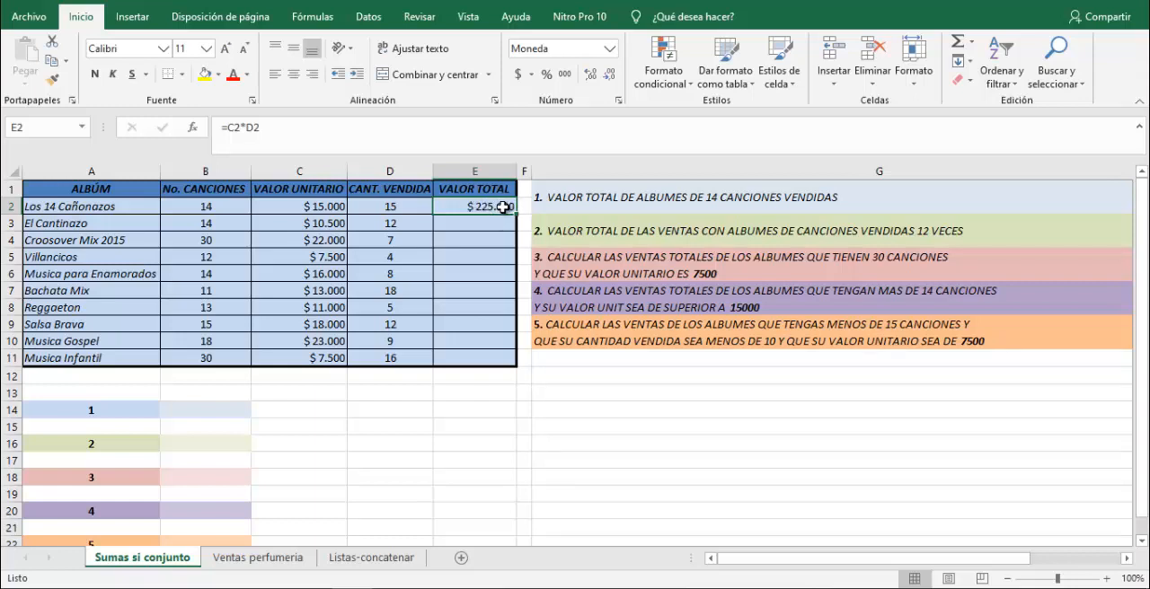
drag(518, 215, 509, 362)
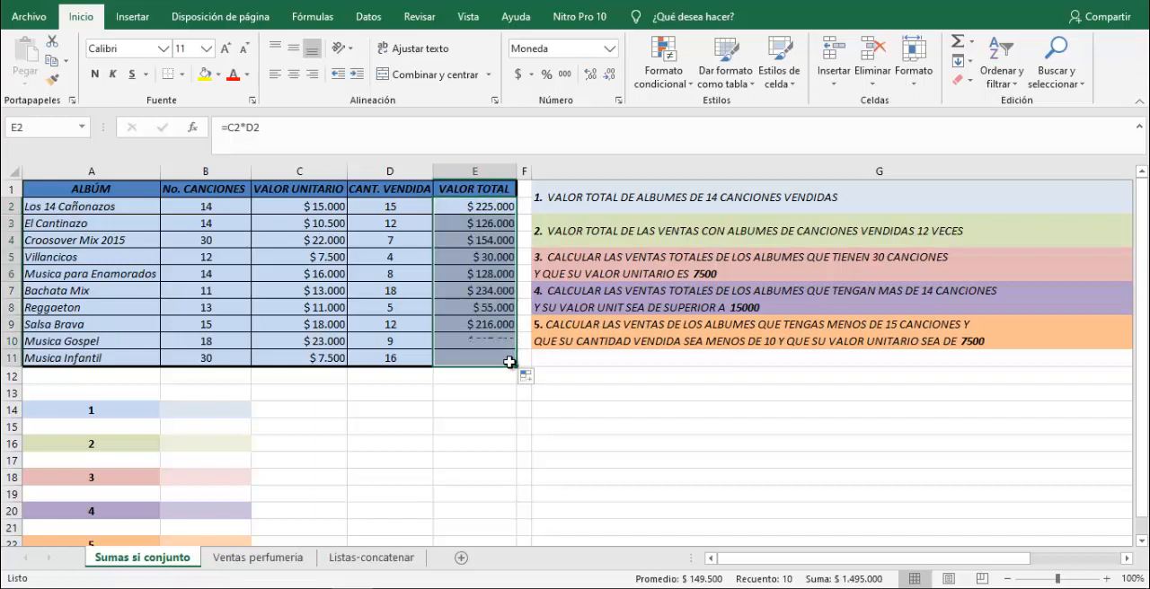
Examine the copied formulas in the VALOR TOTAL column from E3 to E11, checking which cells each one multiplies.
click(482, 224)
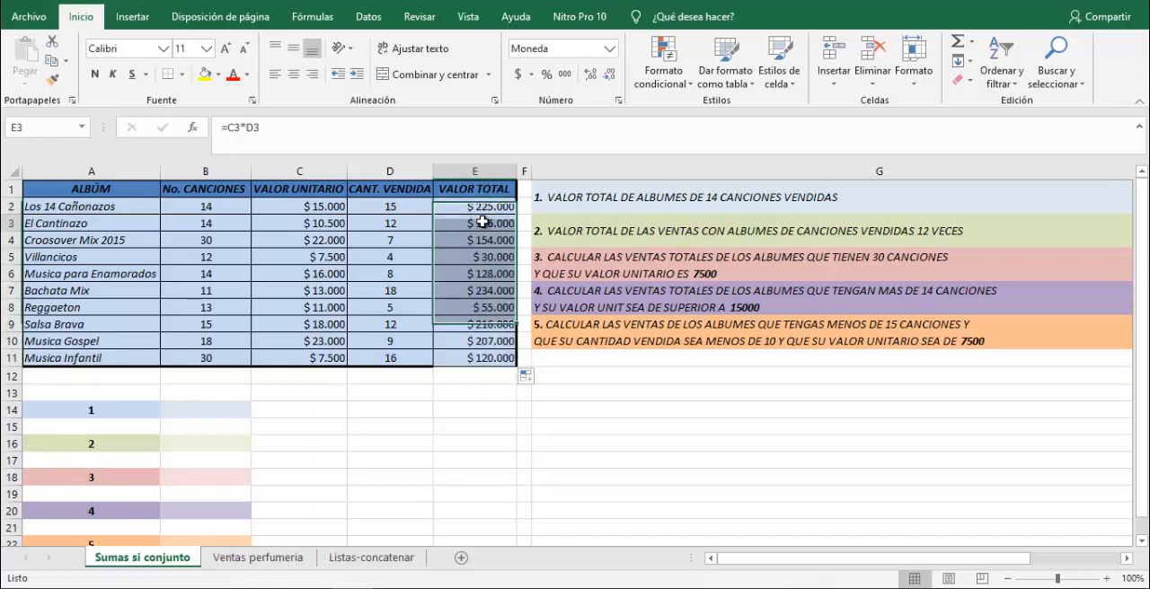
click(489, 241)
click(481, 260)
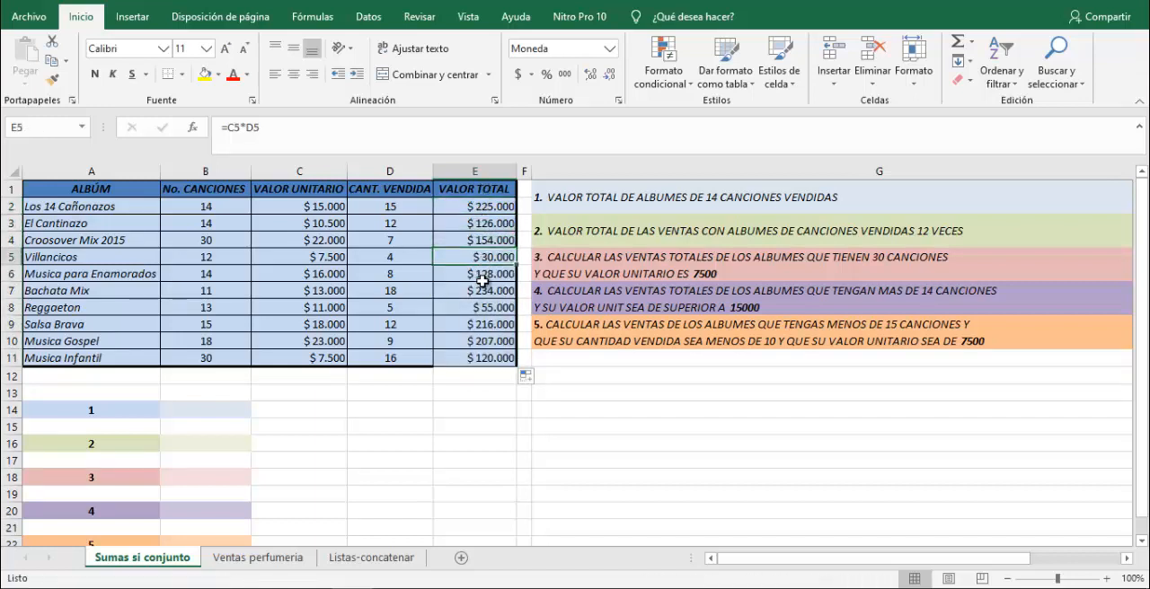
click(485, 275)
click(486, 291)
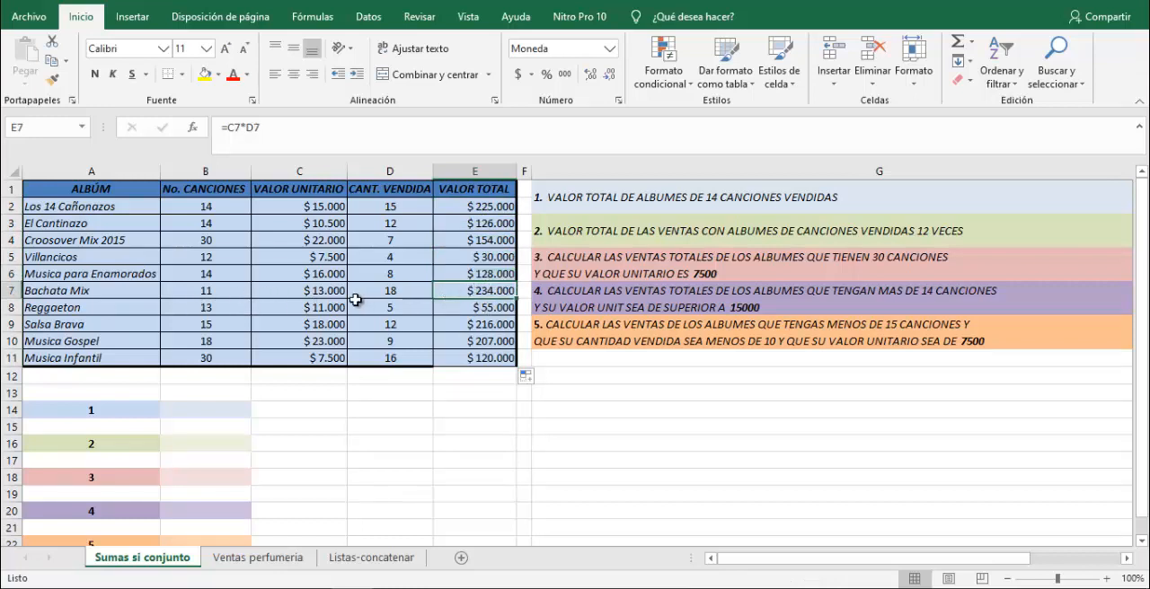
click(473, 308)
click(471, 326)
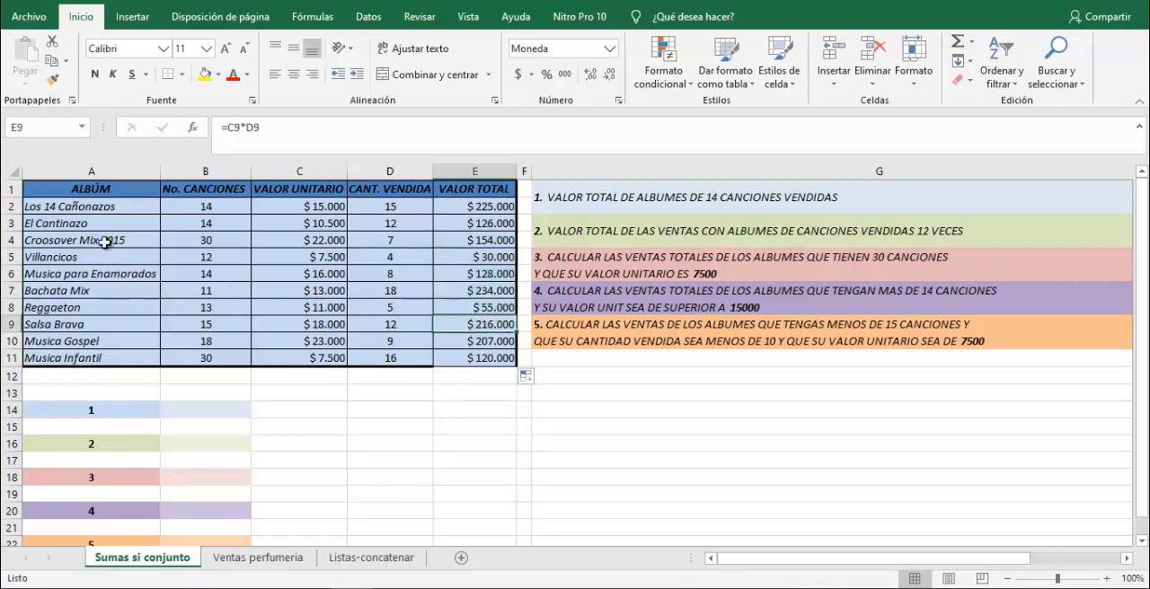
click(478, 342)
click(485, 358)
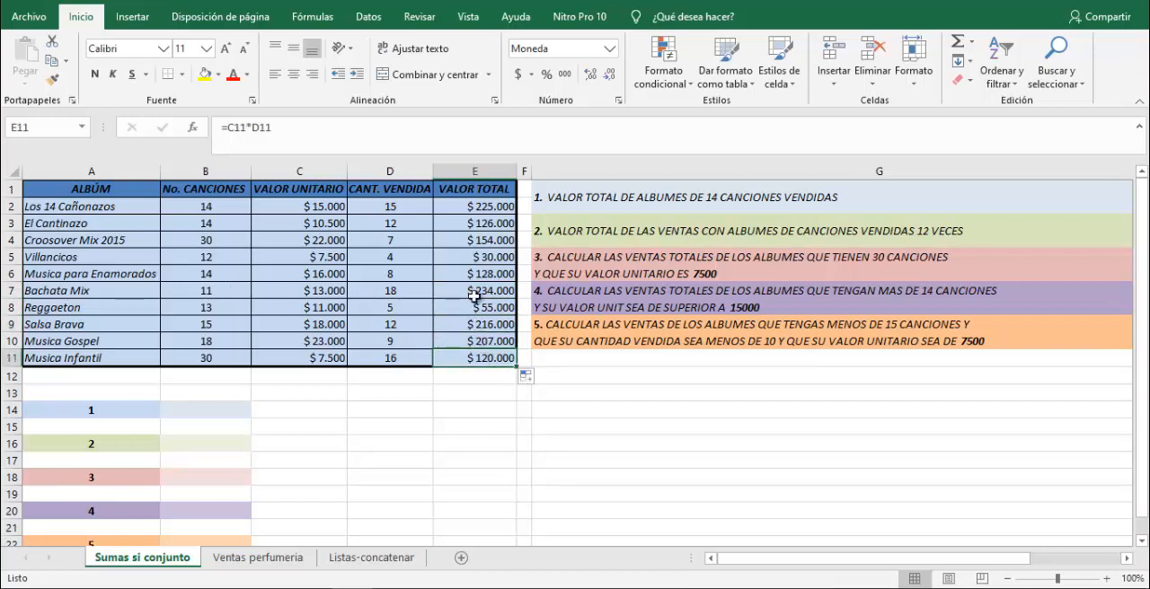
click(600, 393)
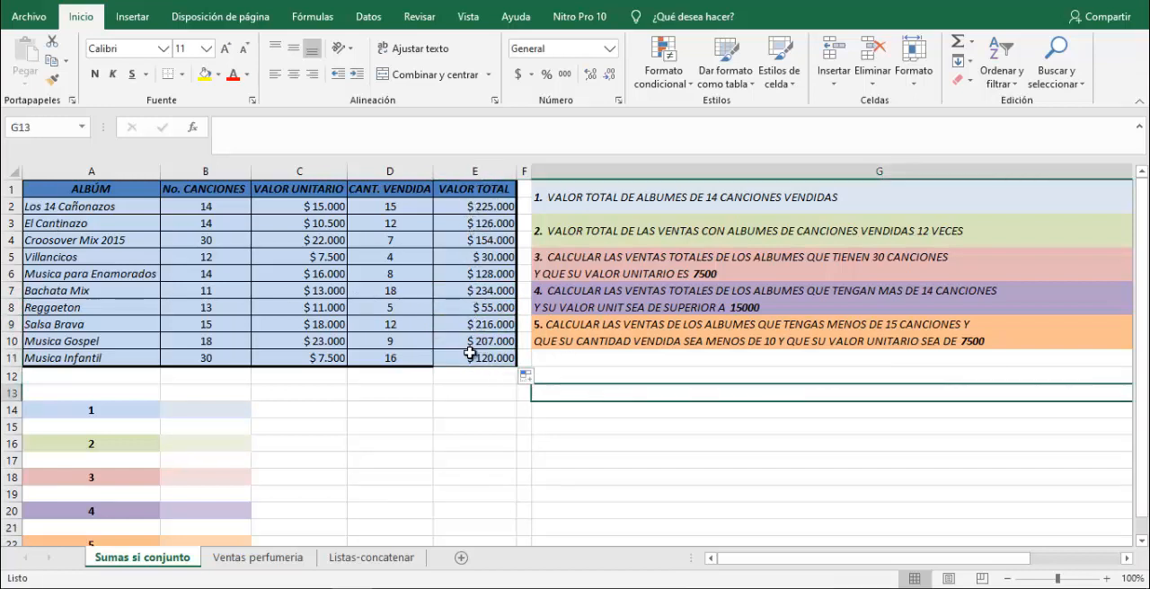
click(479, 406)
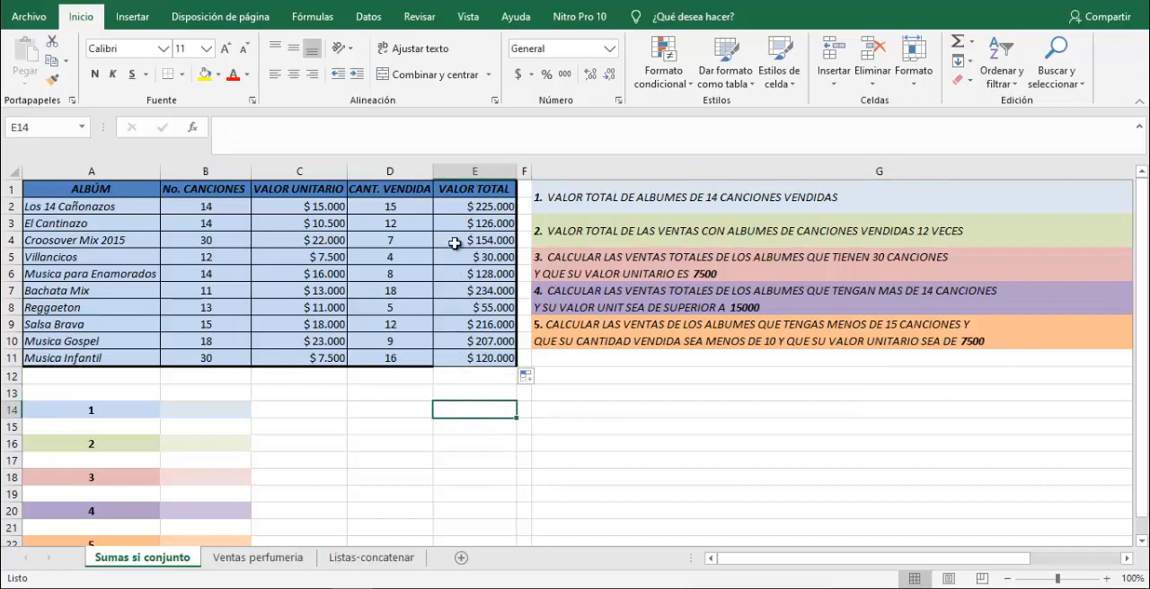
Check the No. CANCIONES column for the albums that have 14 songs.
click(461, 206)
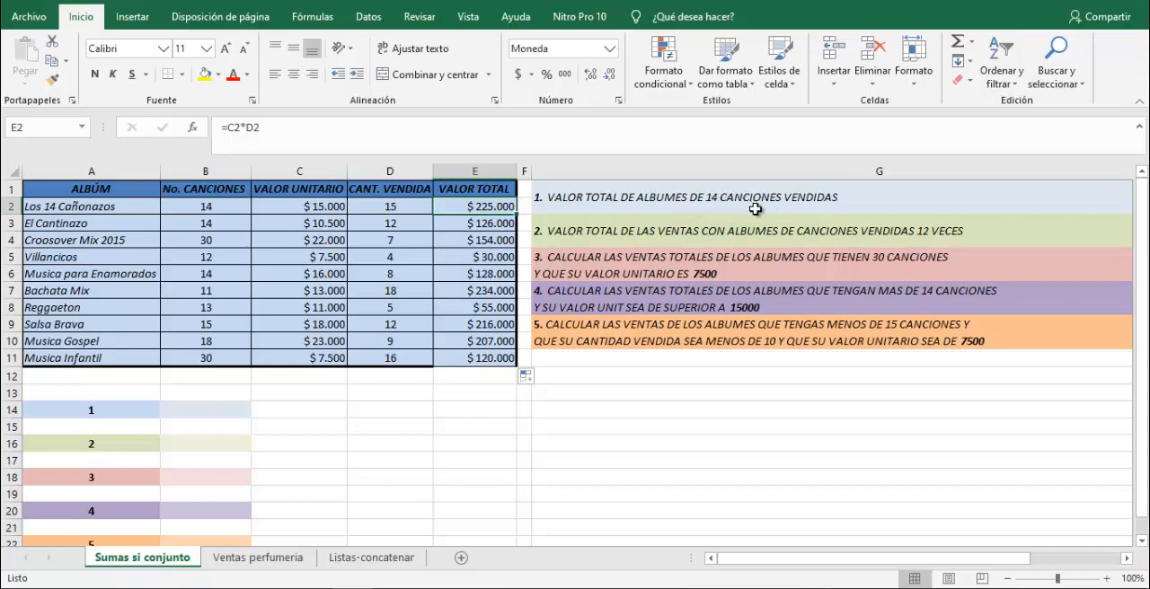
click(205, 208)
click(209, 225)
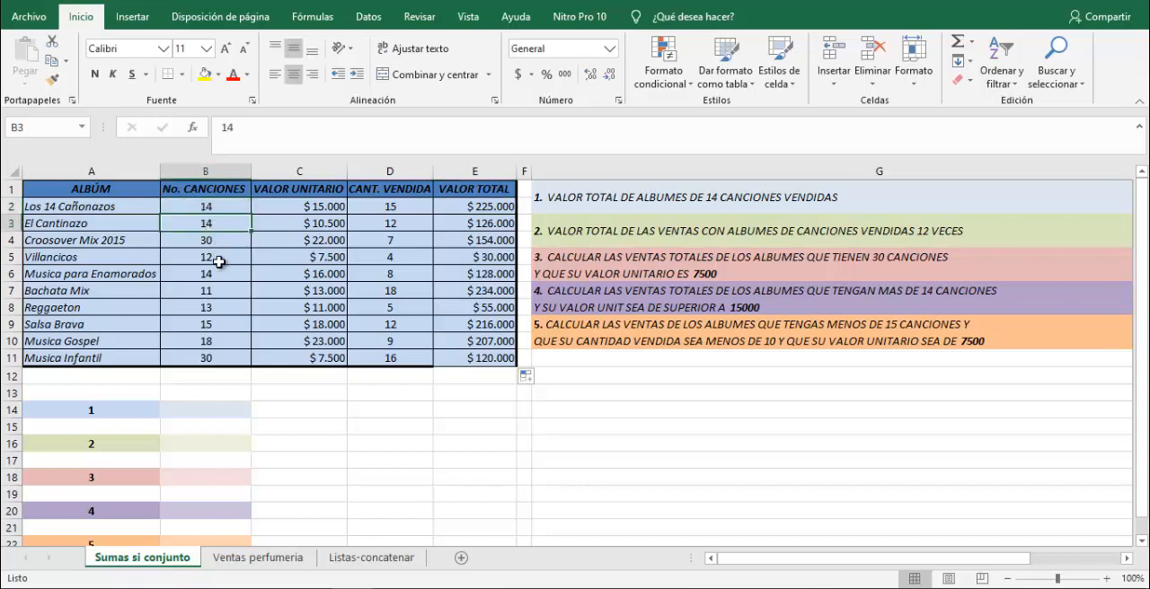
click(219, 261)
click(221, 272)
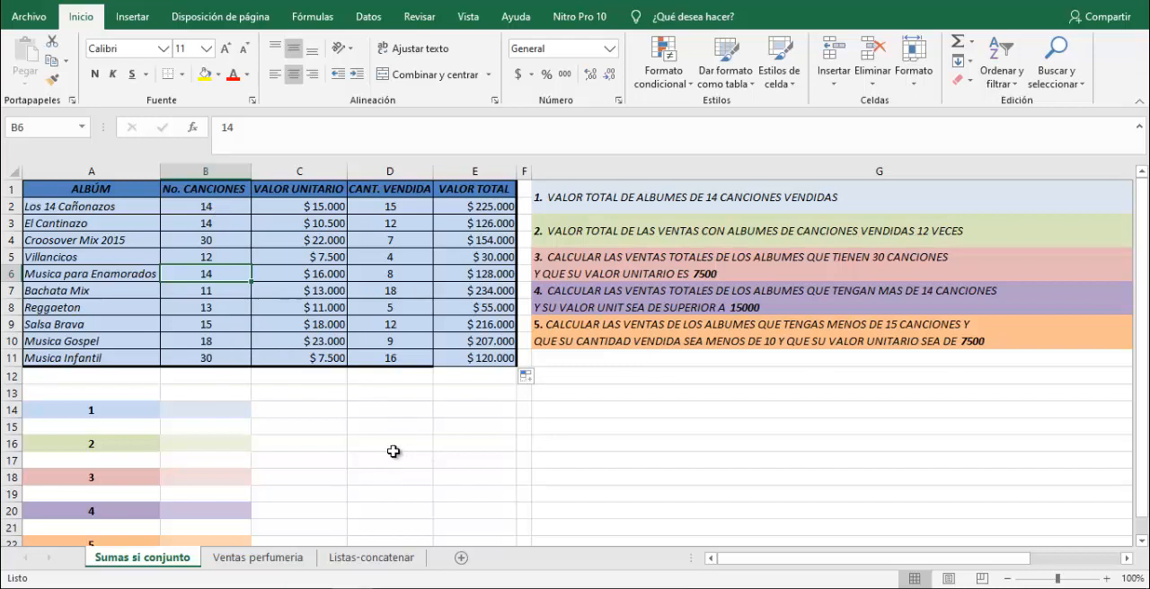
Begin a SUMAR.SI.CONJUNTO formula in B14 for question 1, using E2:E11 as the sum range.
click(209, 411)
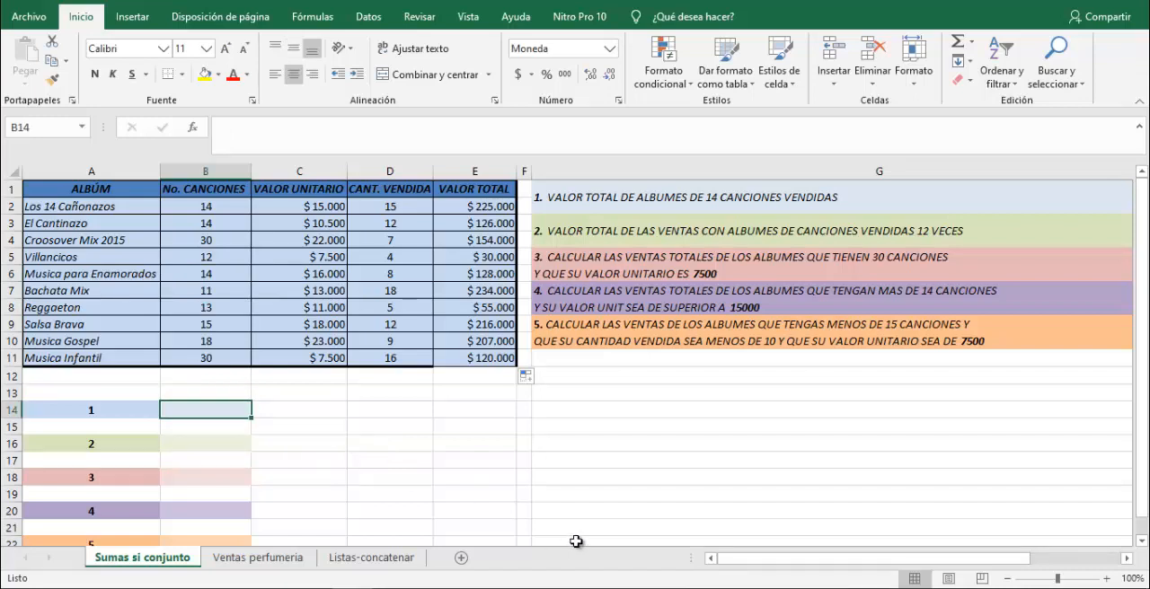
text(=)
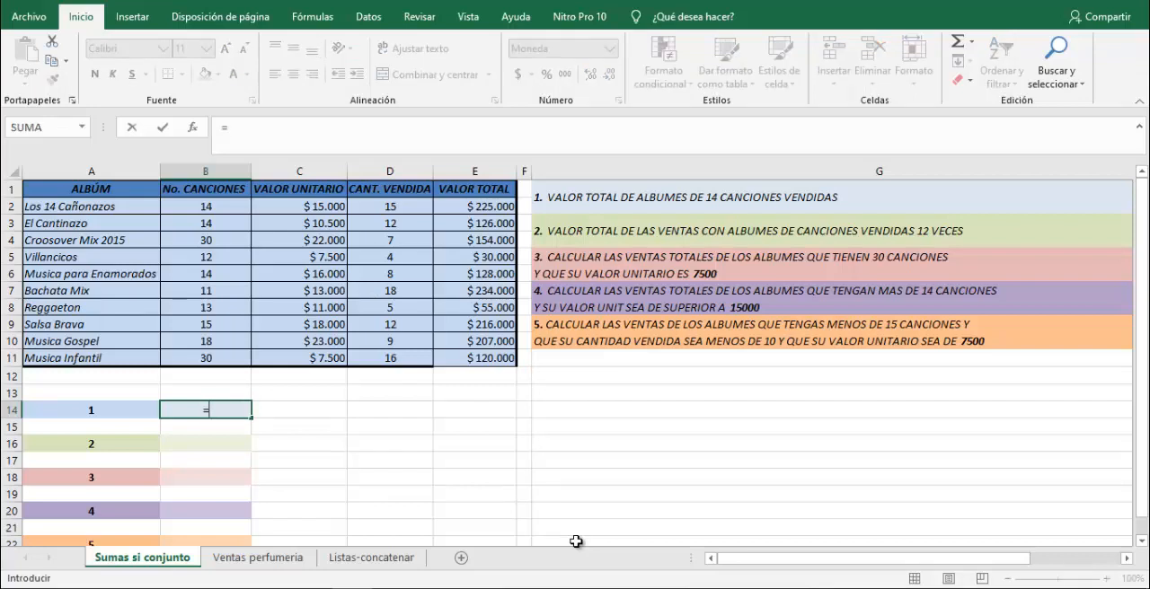
text(suma)
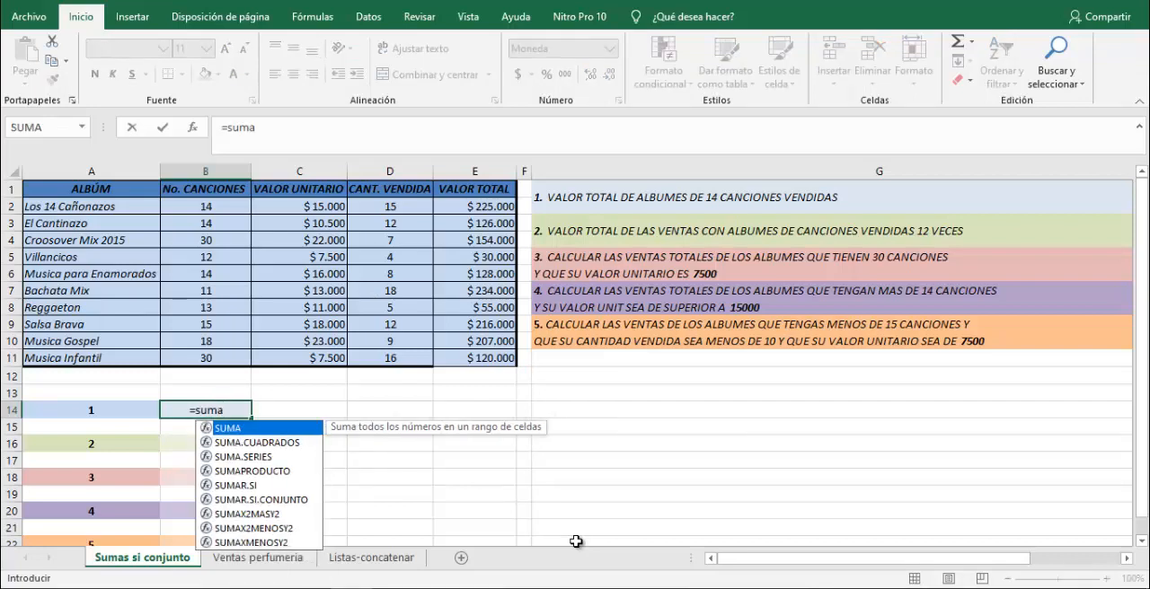
text(r)
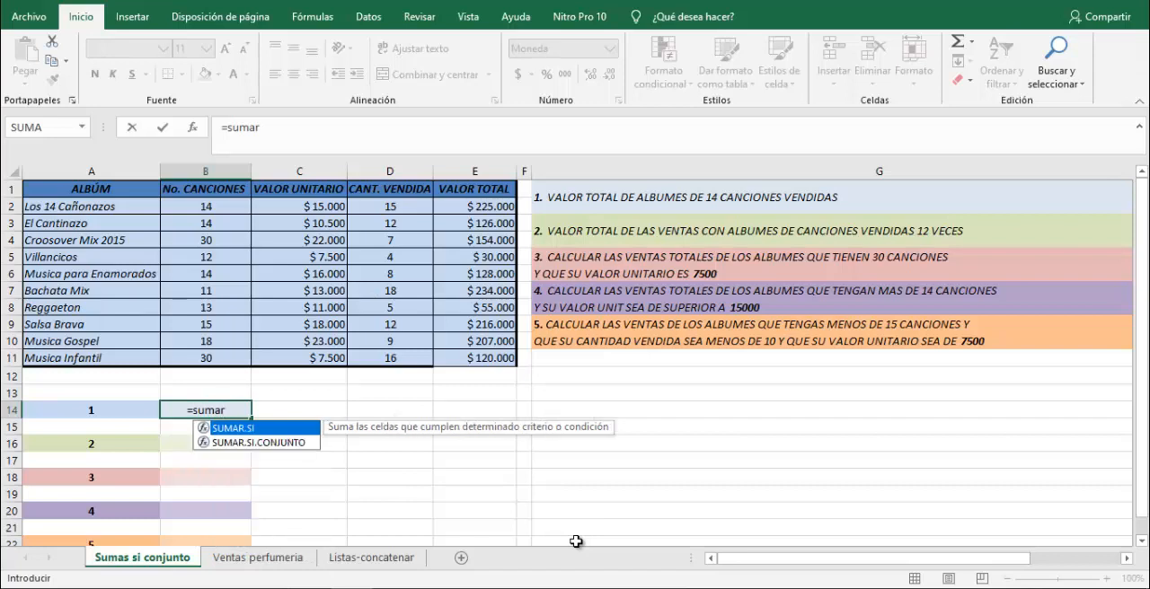
text(.si)
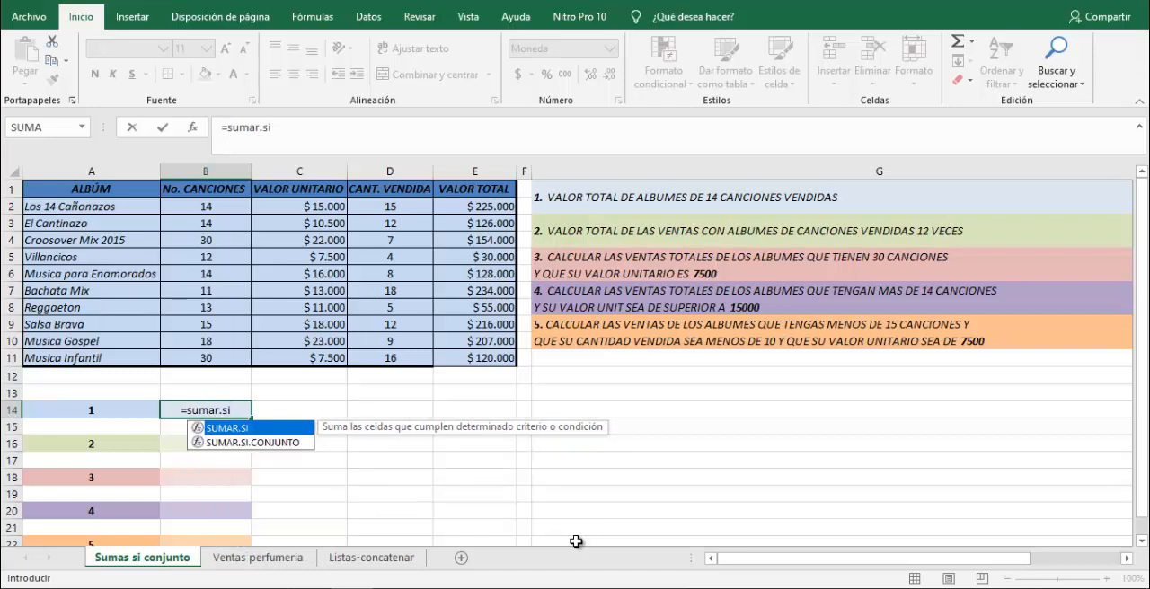
text(.co)
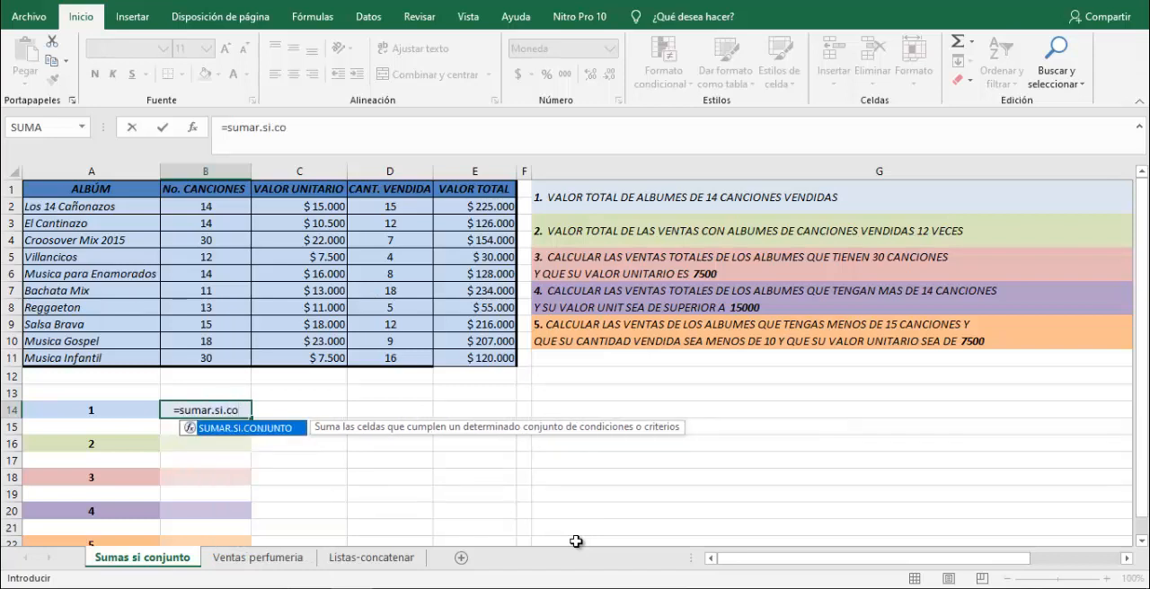
key(Tab)
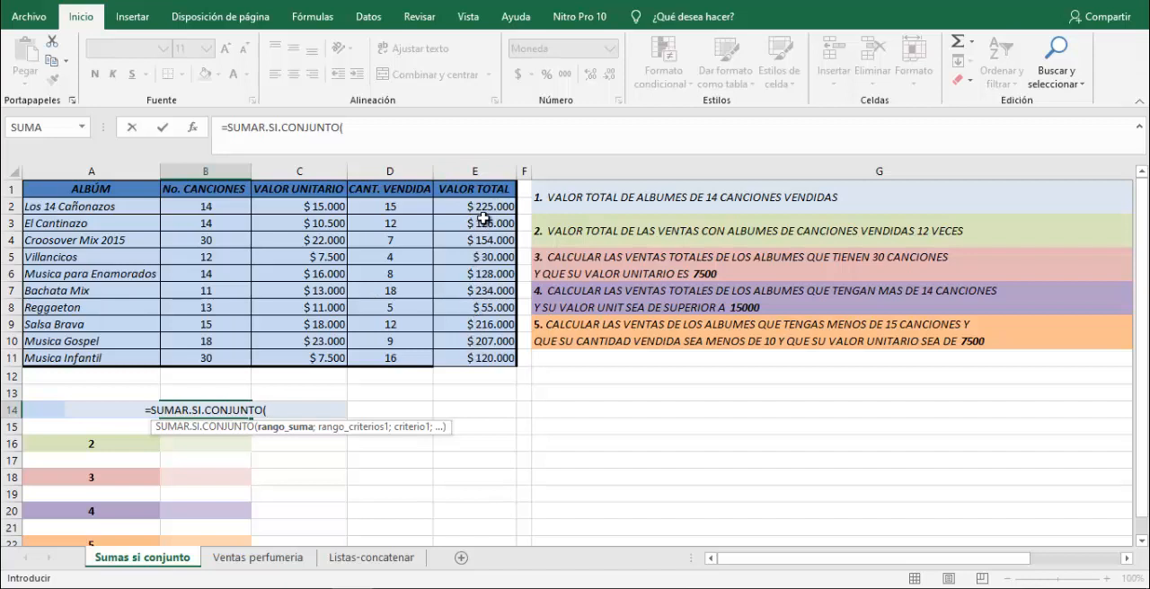
drag(484, 208, 485, 359)
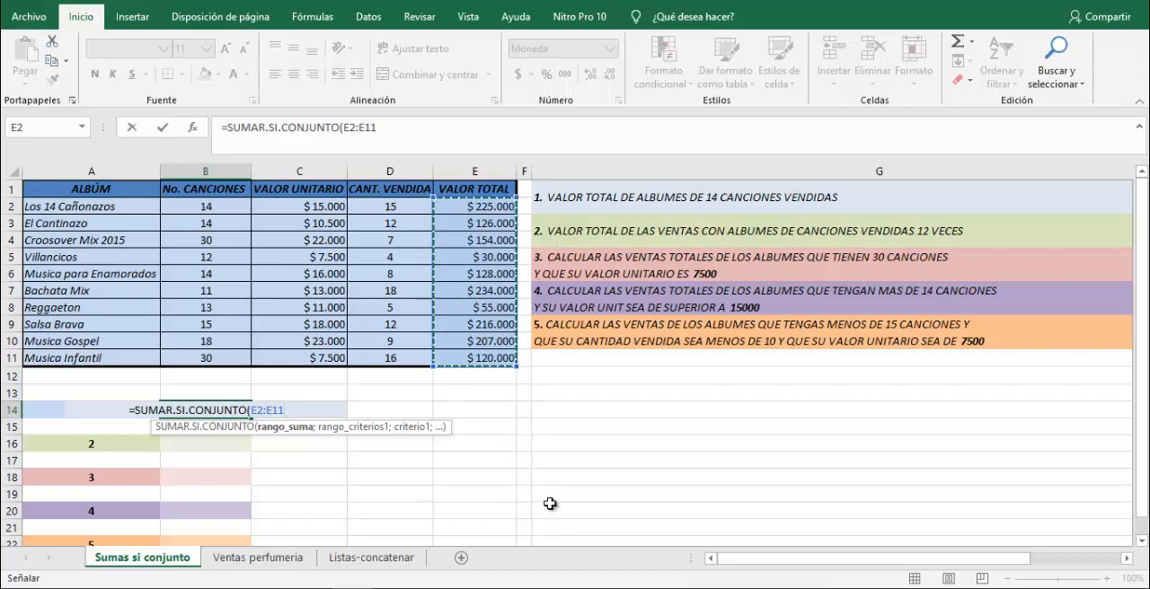
Complete the B14 formula with criteria range B2:B11 and criterion 14, keeping B14 selected.
text(;)
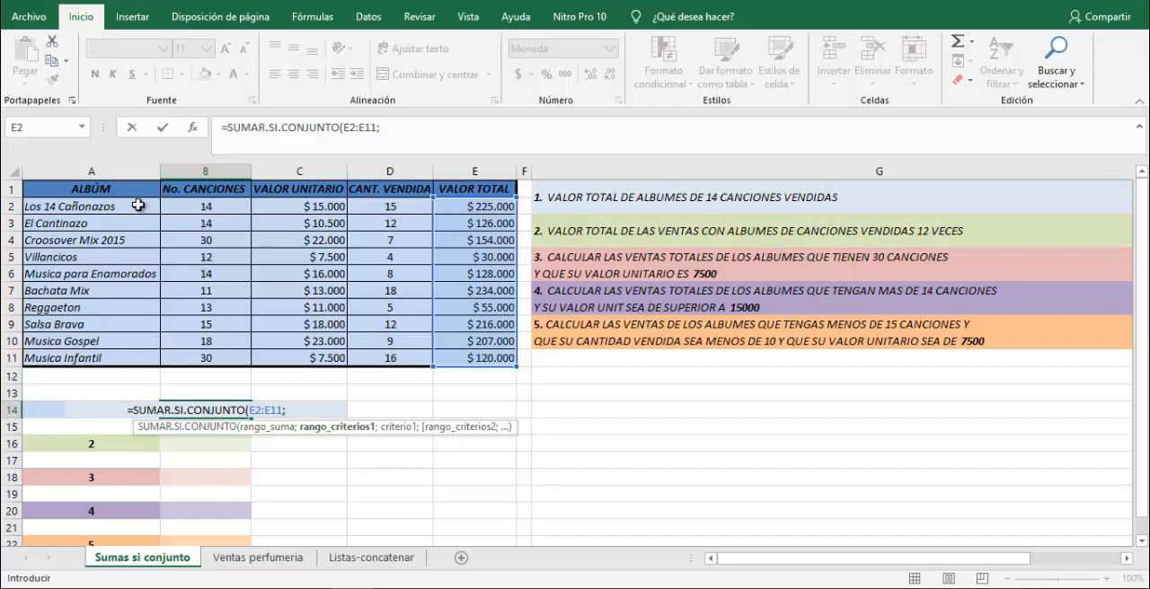
drag(191, 206, 242, 368)
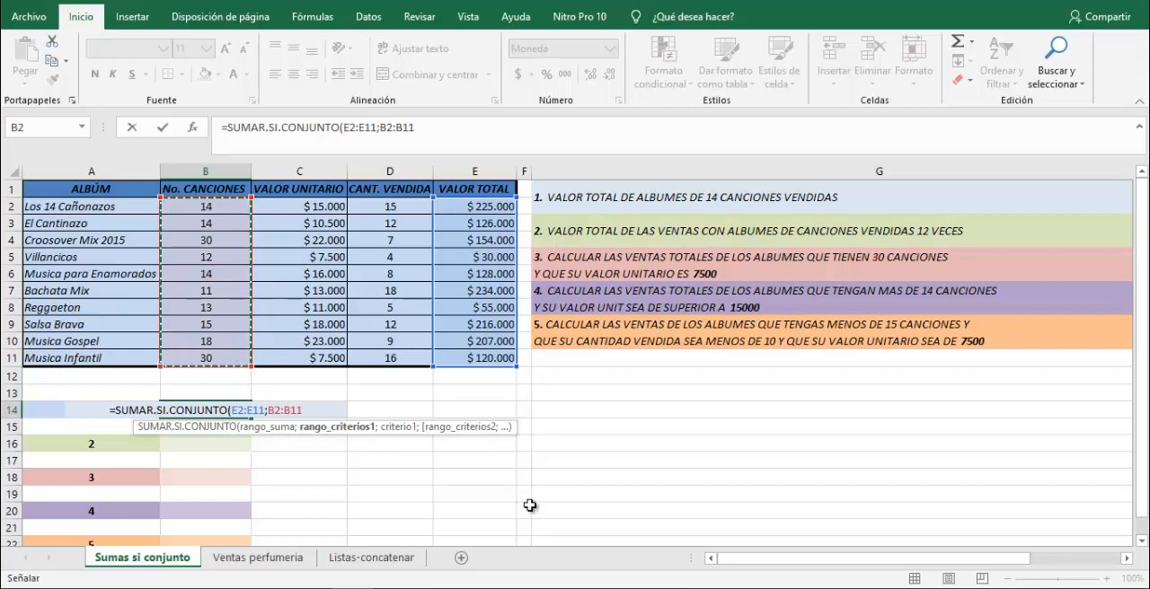
text(;)
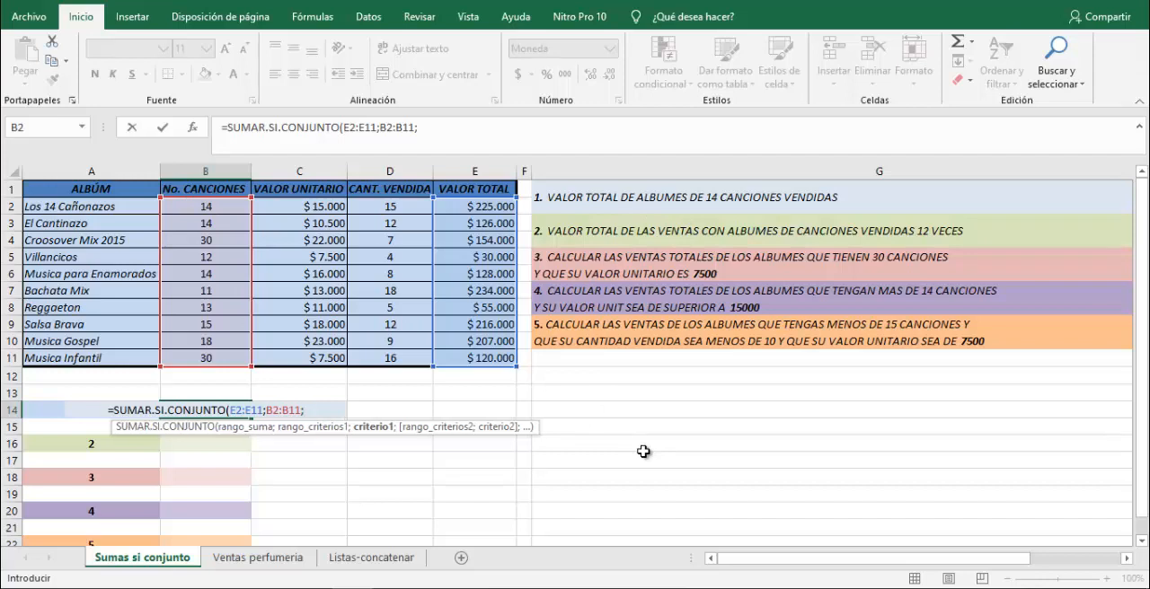
text(14)
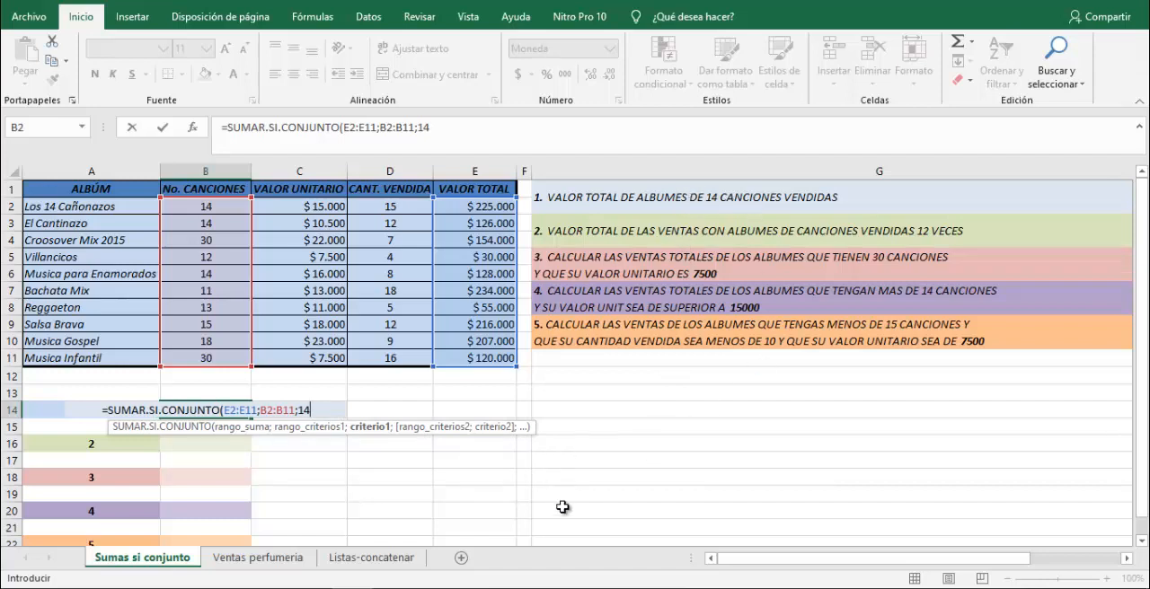
text())
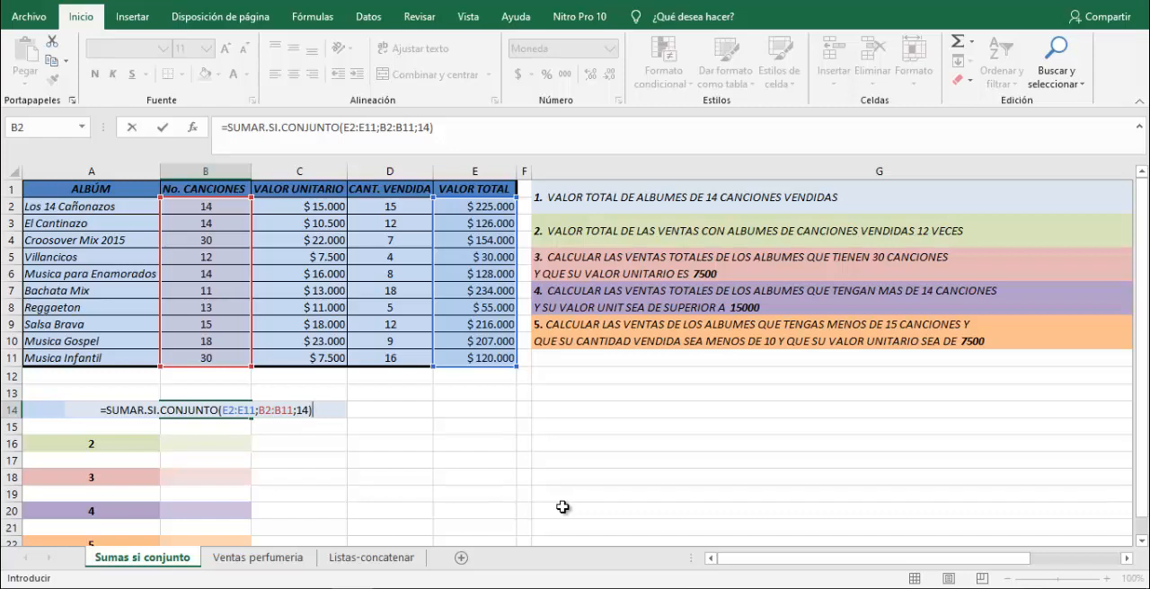
key(ctrl+Return)
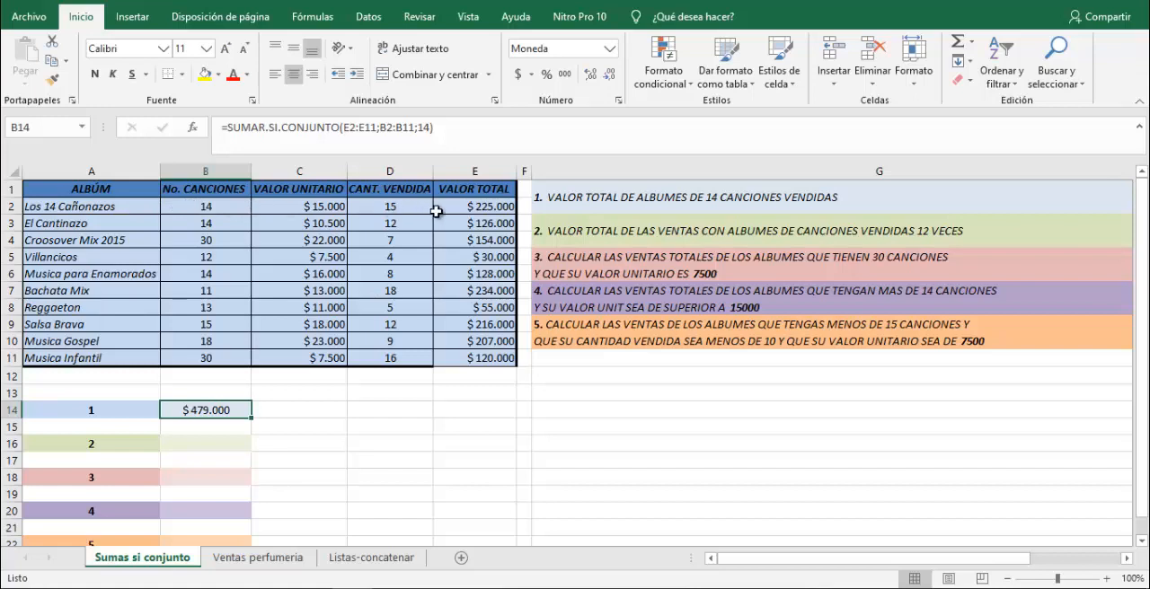
Check the question 1 result by comparing B14 with the combined sum of E2, E3 and E6, and review the album table A1:E11.
click(461, 207)
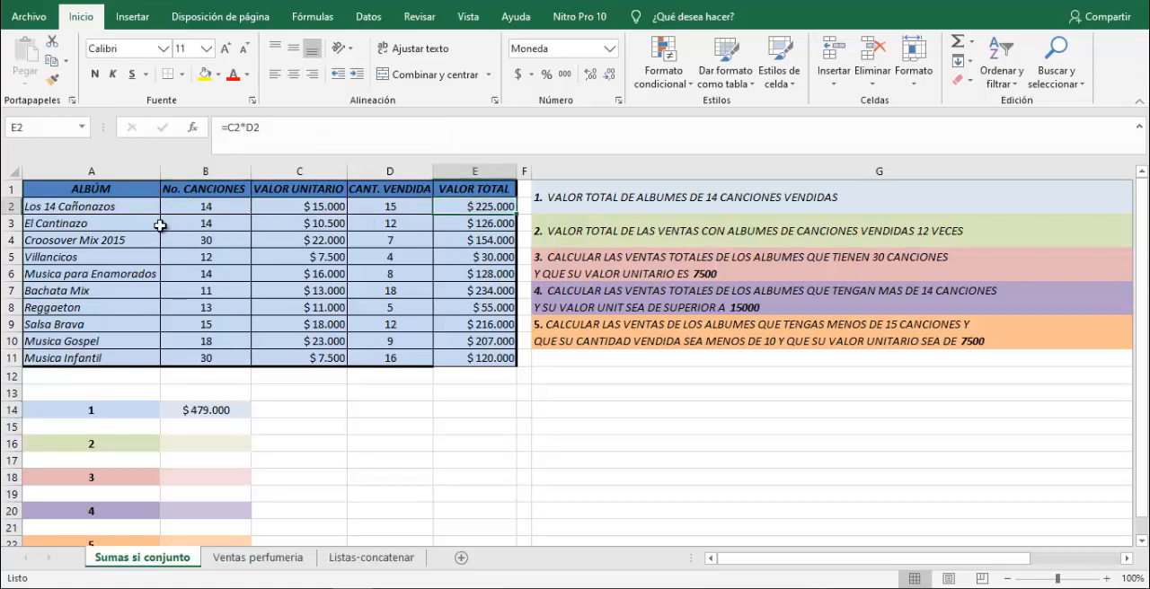
ctrl+click(470, 224)
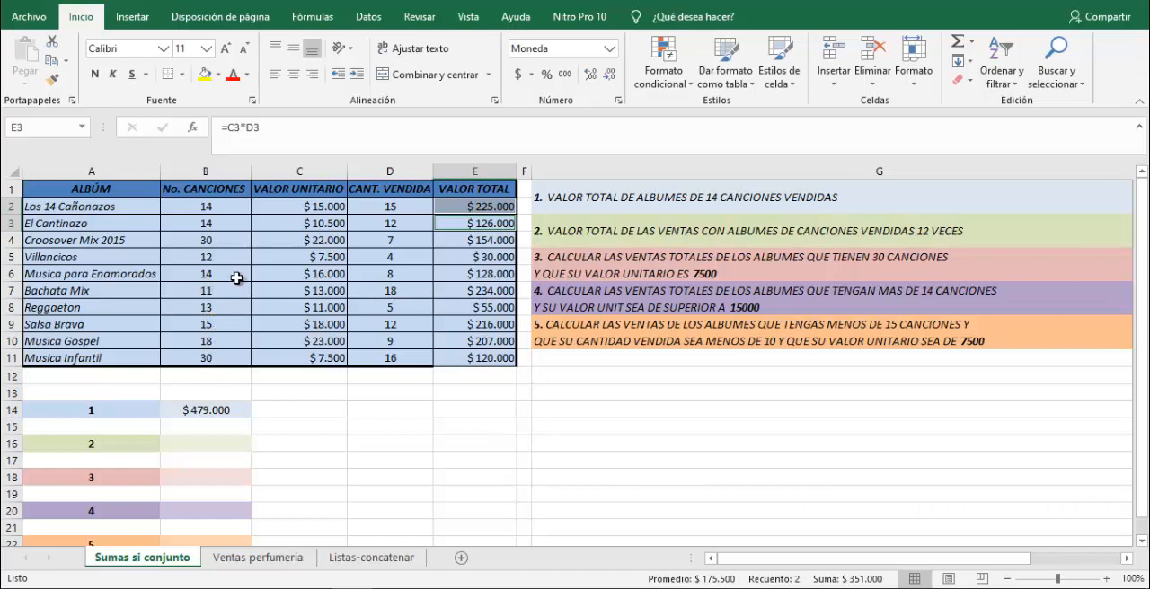
ctrl+click(486, 278)
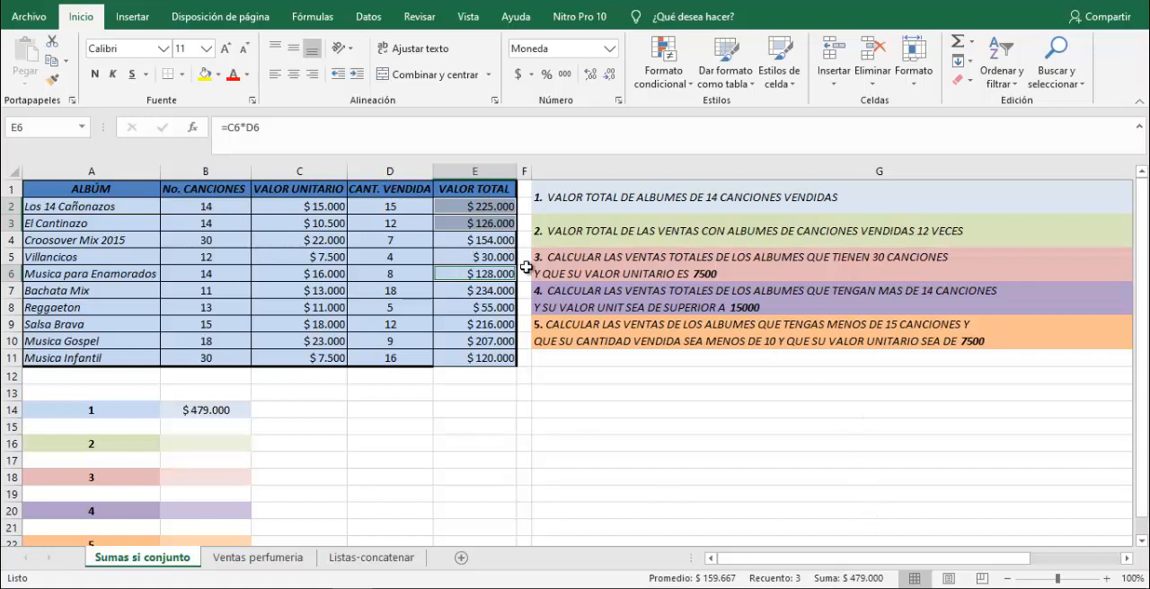
click(211, 413)
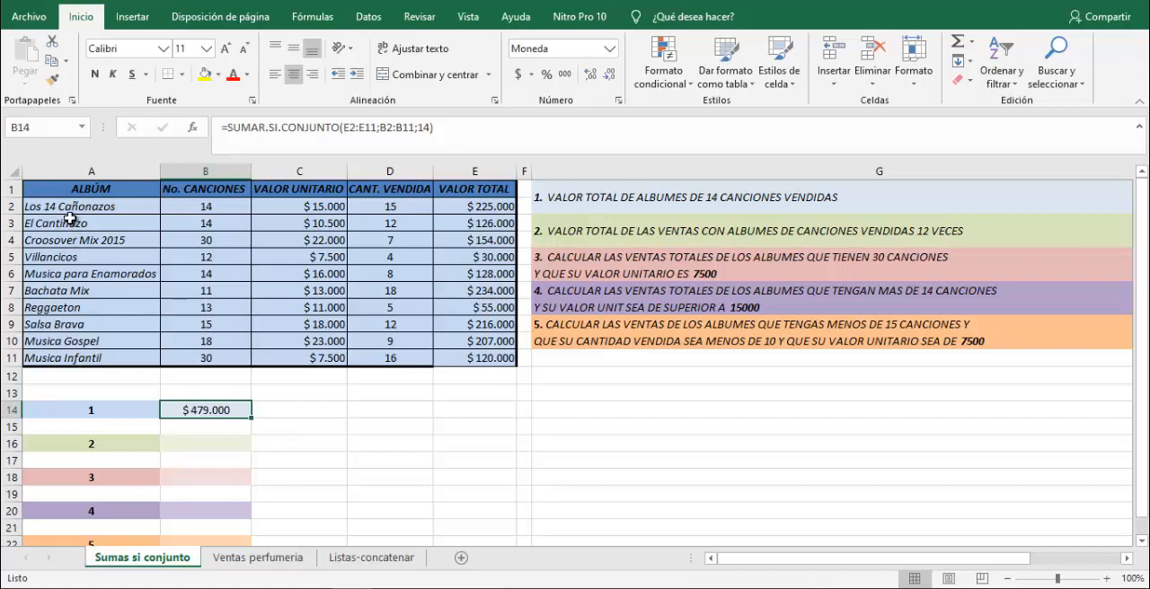
drag(76, 187, 487, 360)
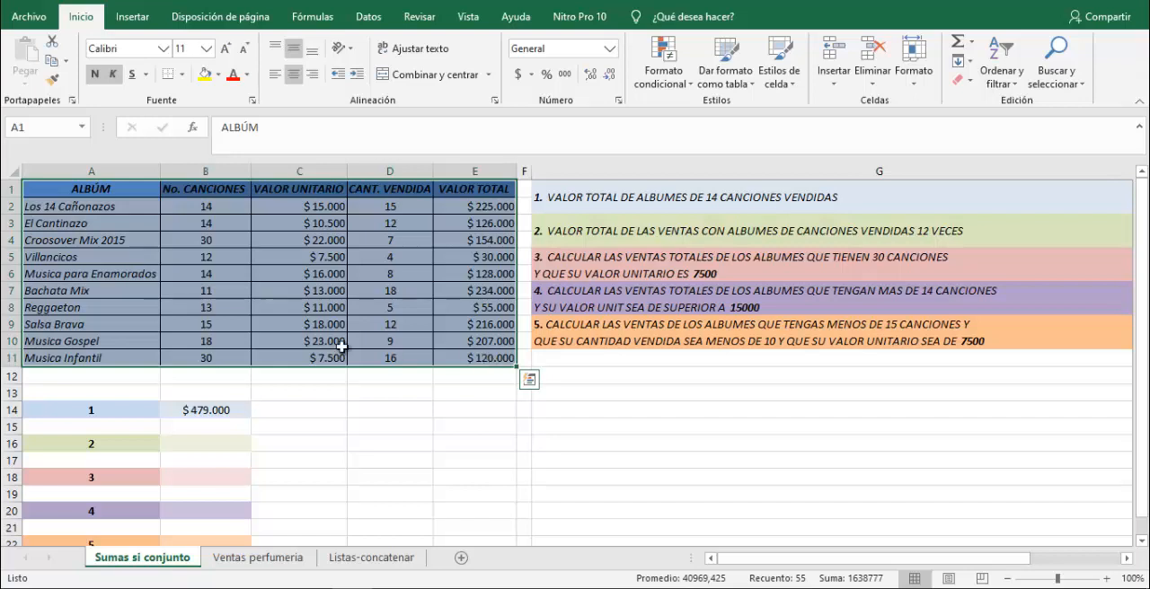
click(192, 235)
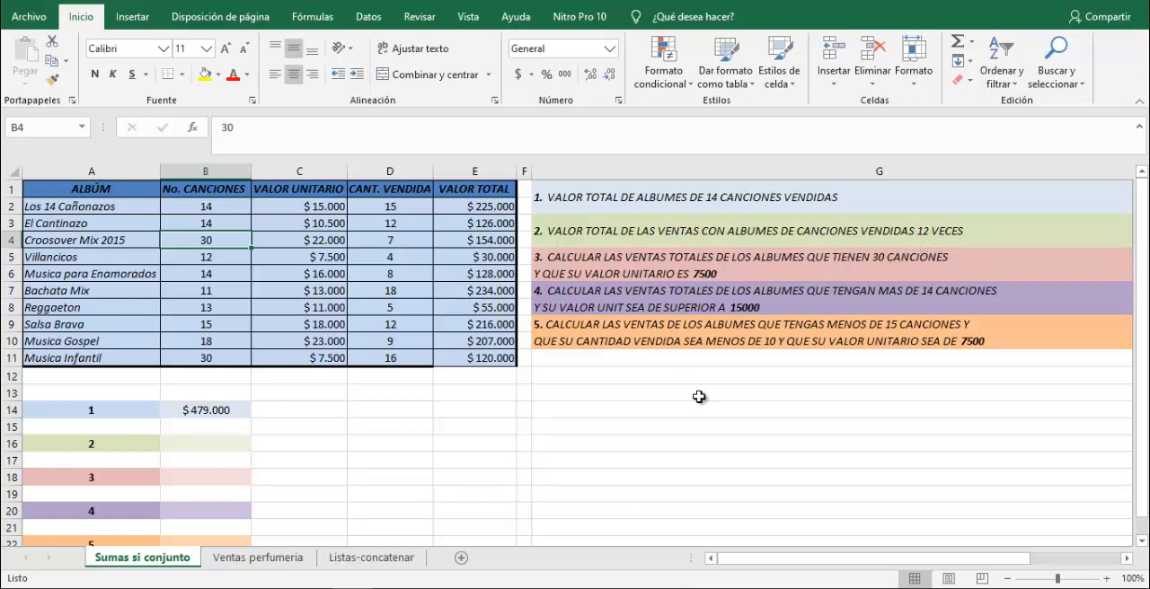
Begin a SUMAR.SI.CONJUNTO formula in B16 for question 2, using E2:E11 as the sum range.
click(202, 443)
text(=)
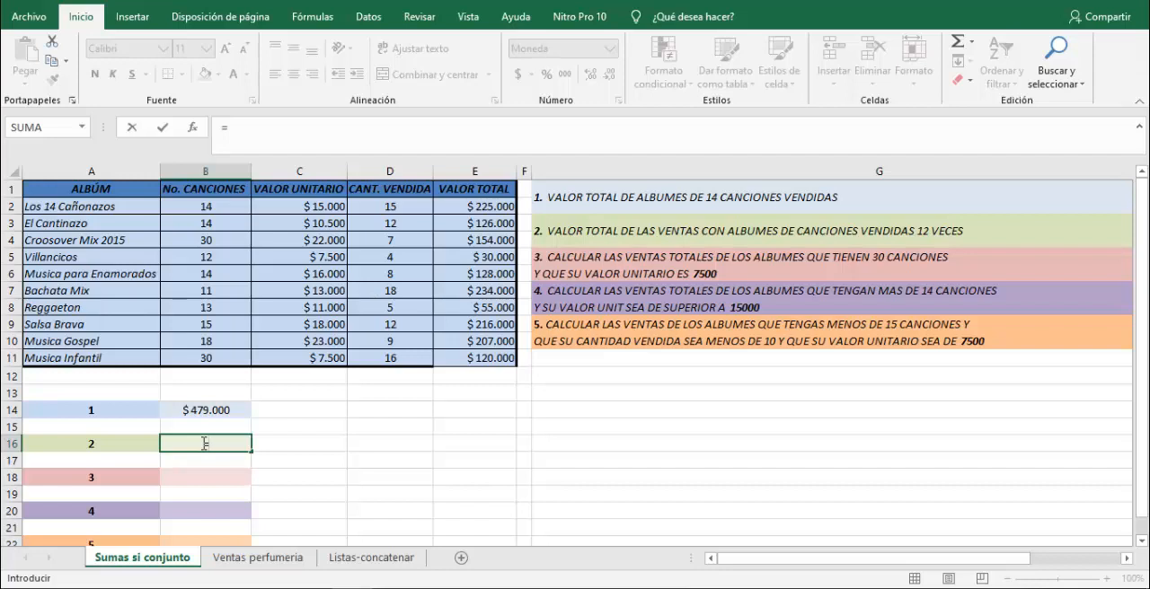
text(suma)
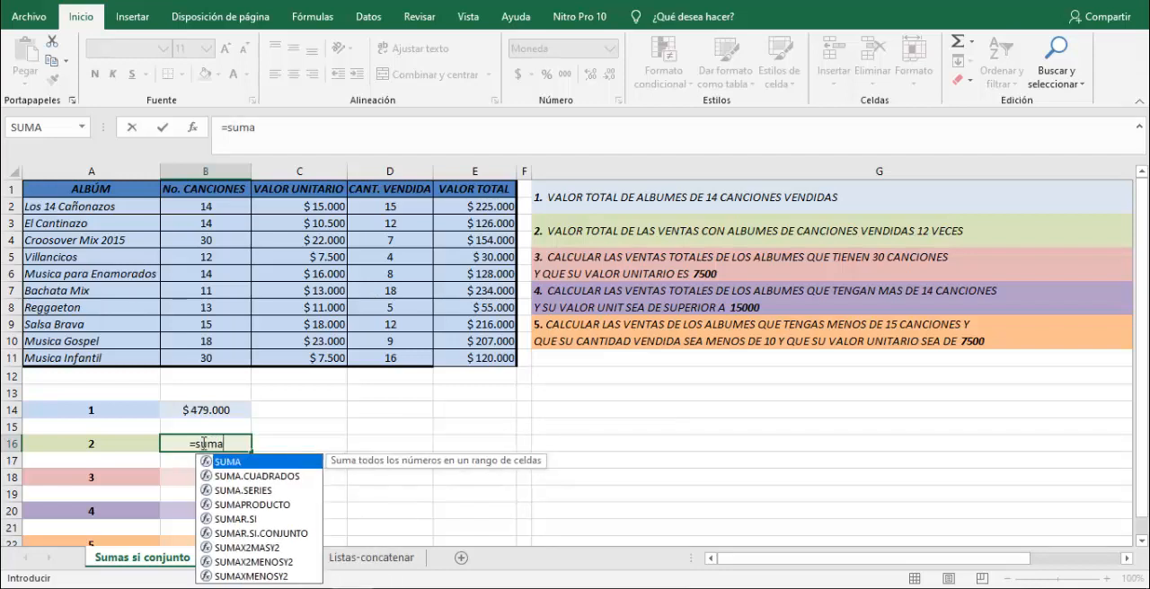
text(r.si)
key(Down)
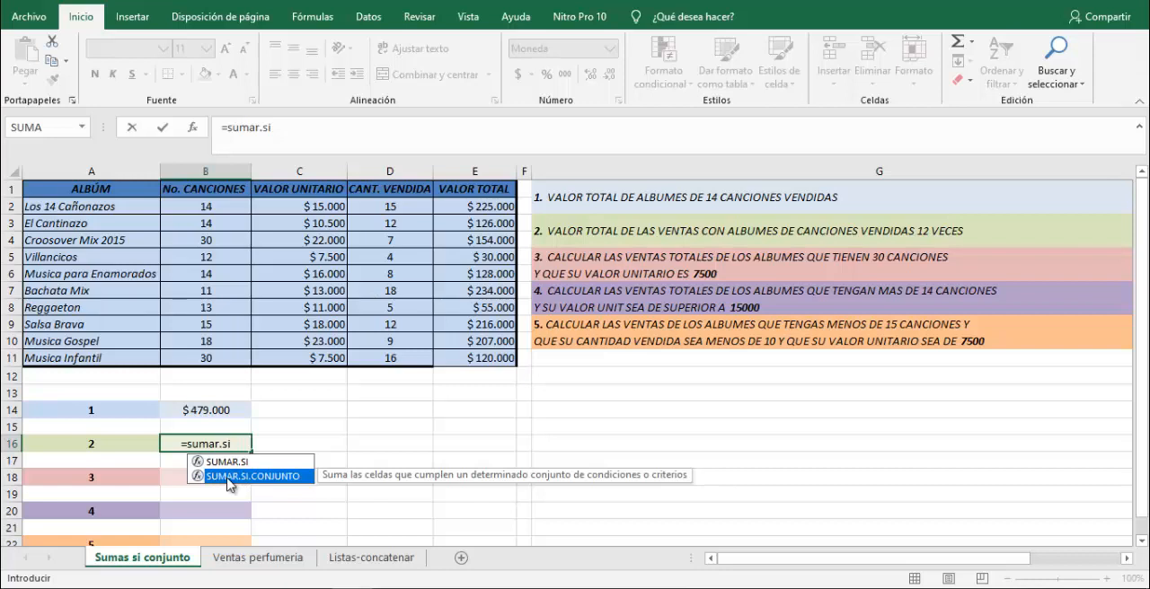
double_click(219, 477)
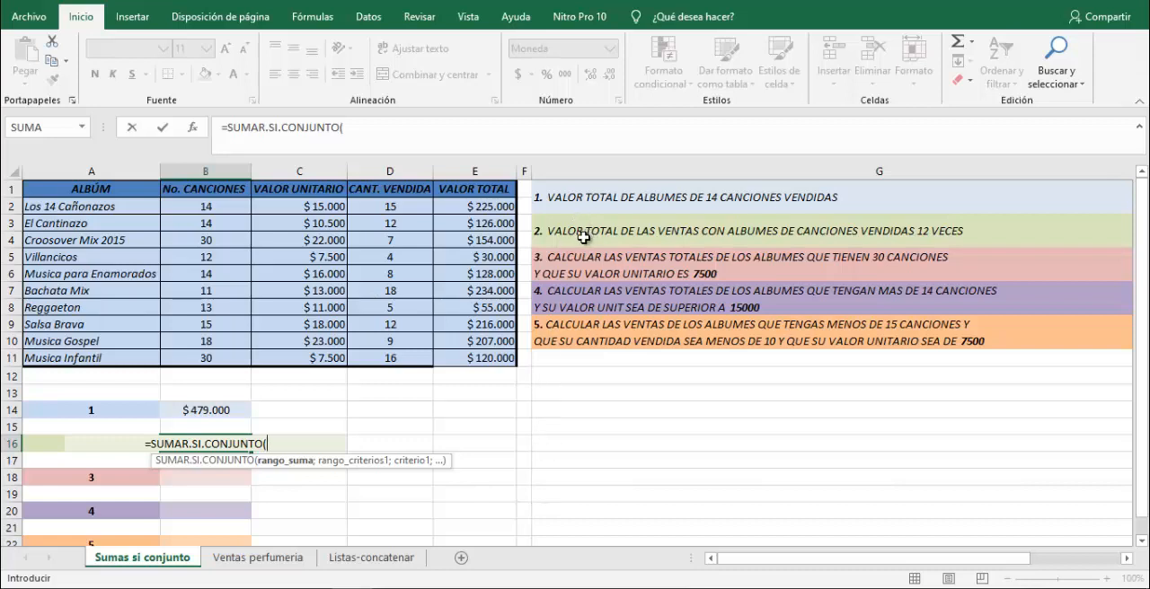
drag(485, 204, 497, 359)
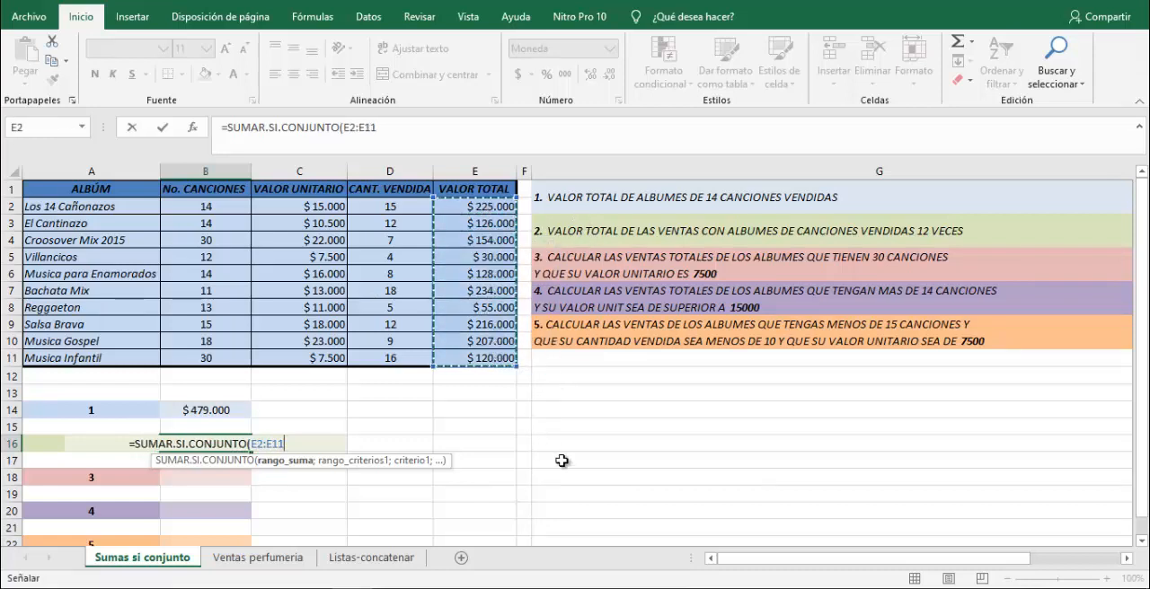
Complete the B16 formula with criteria range D2:D11 and criterion 12.
text(;)
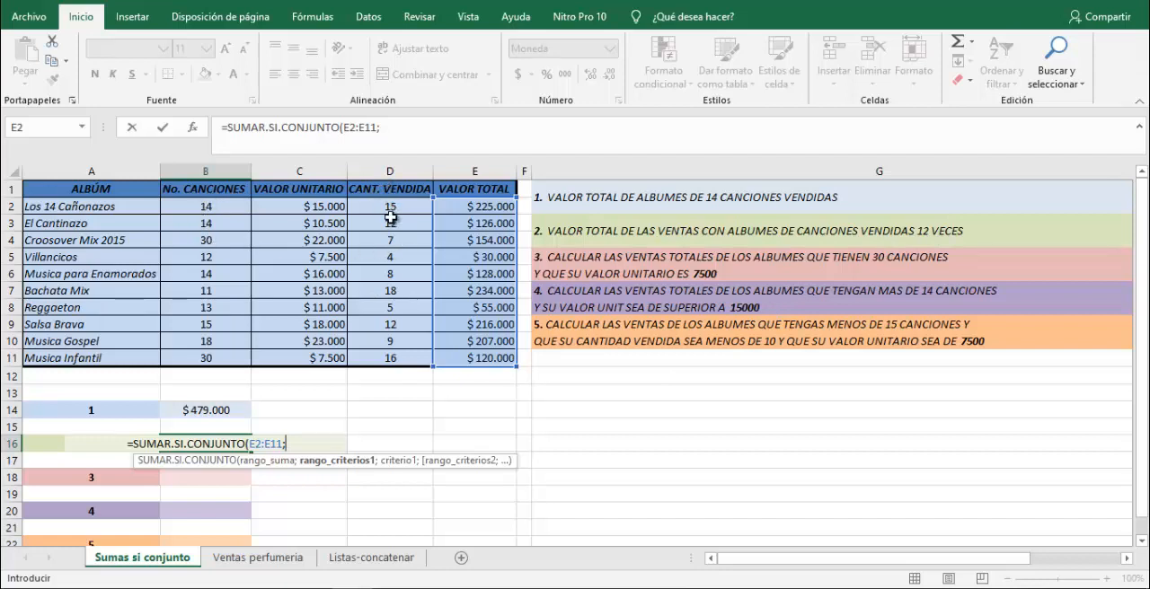
drag(390, 206, 401, 358)
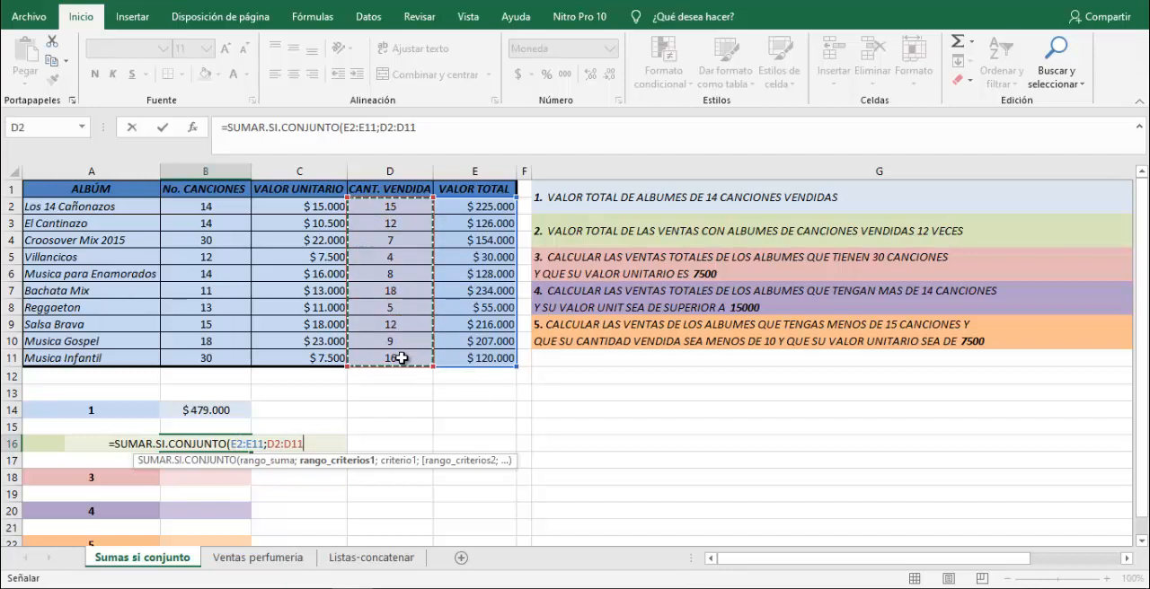
text(;)
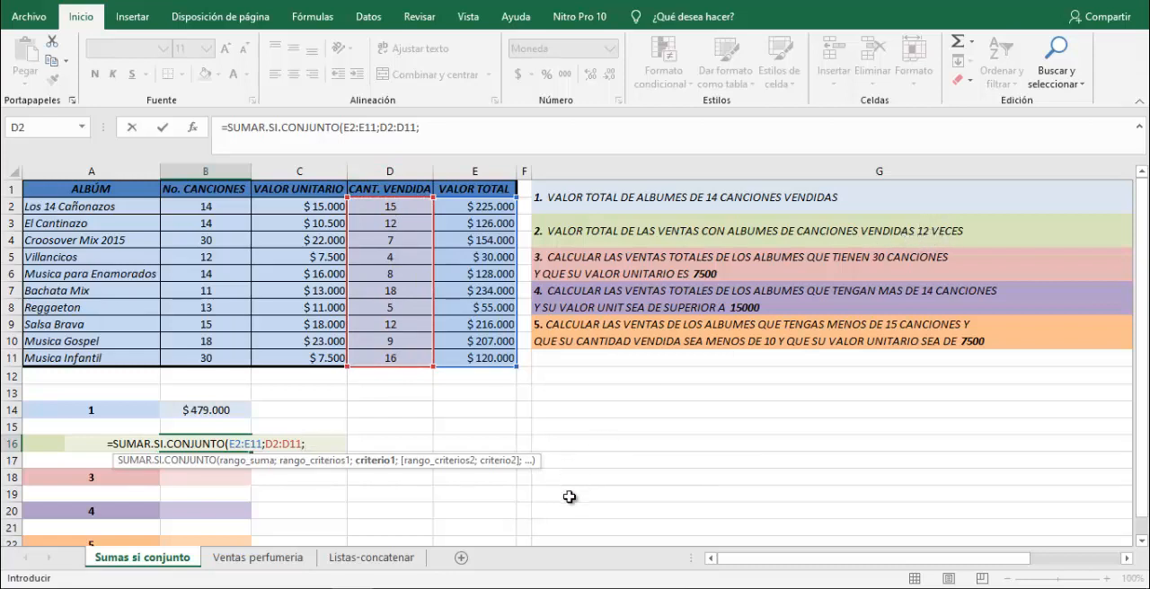
text(12))
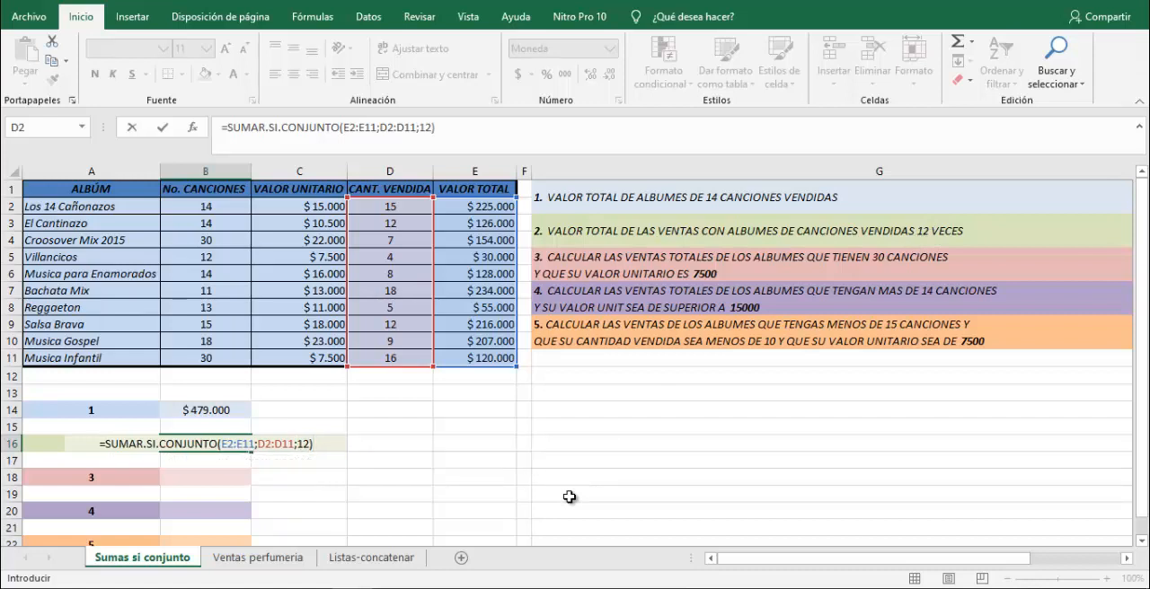
key(Return)
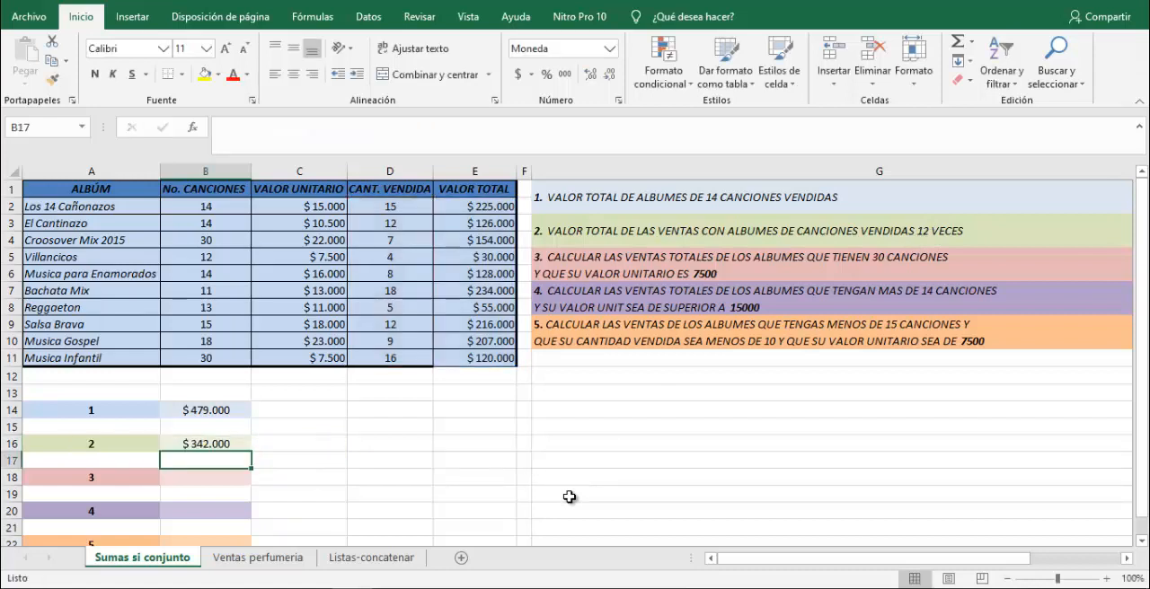
Check the question 2 result by comparing B16 with the combined sum of E3 and E9.
click(201, 446)
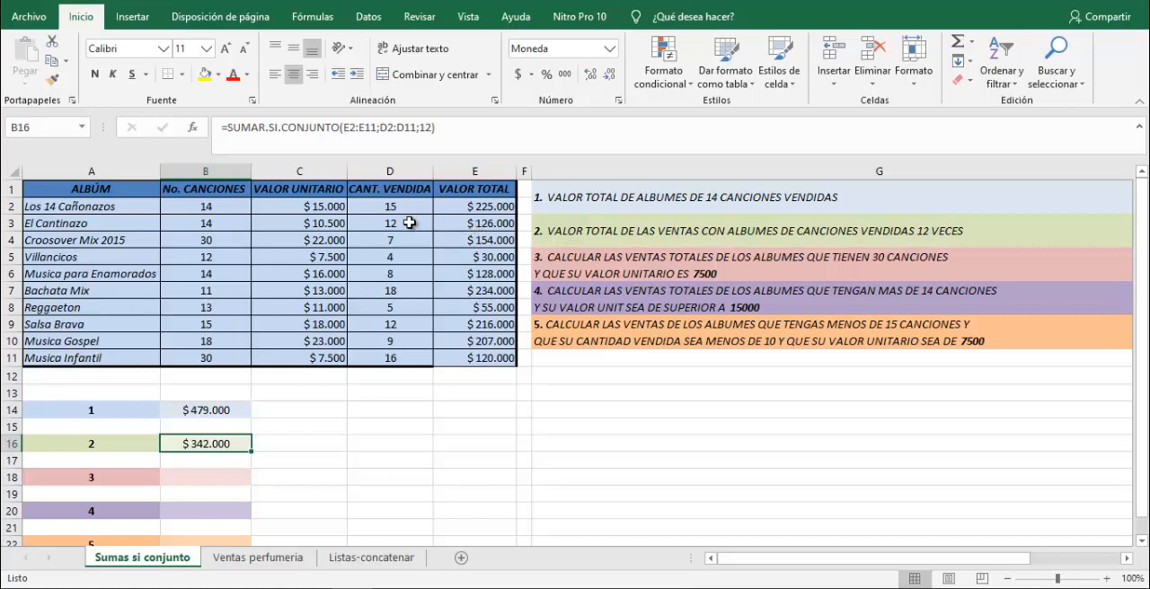
click(458, 225)
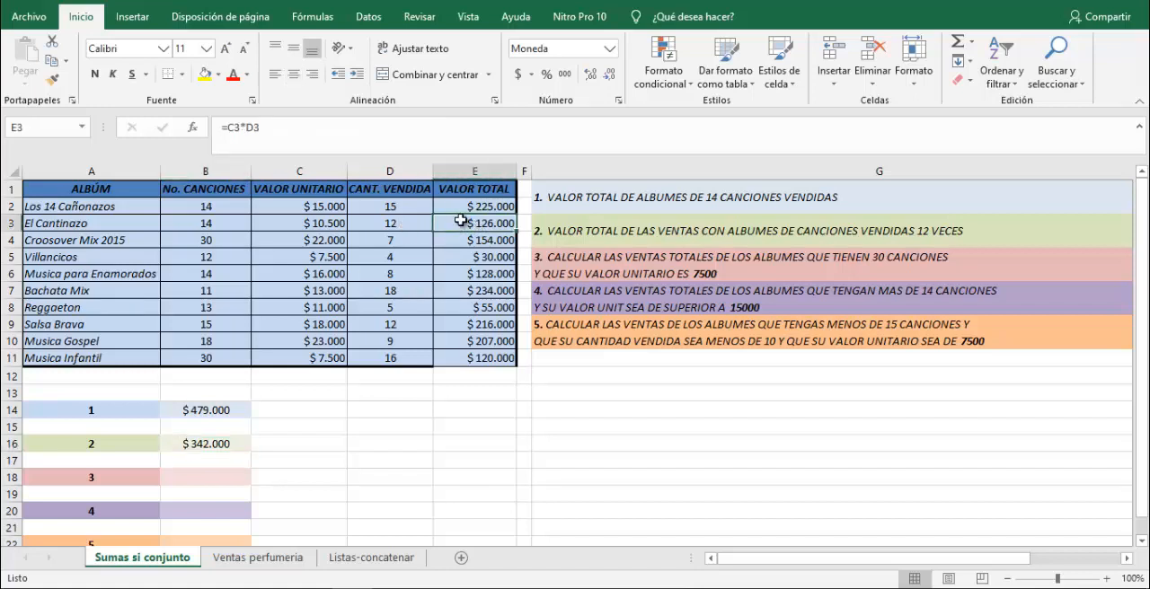
ctrl+click(477, 324)
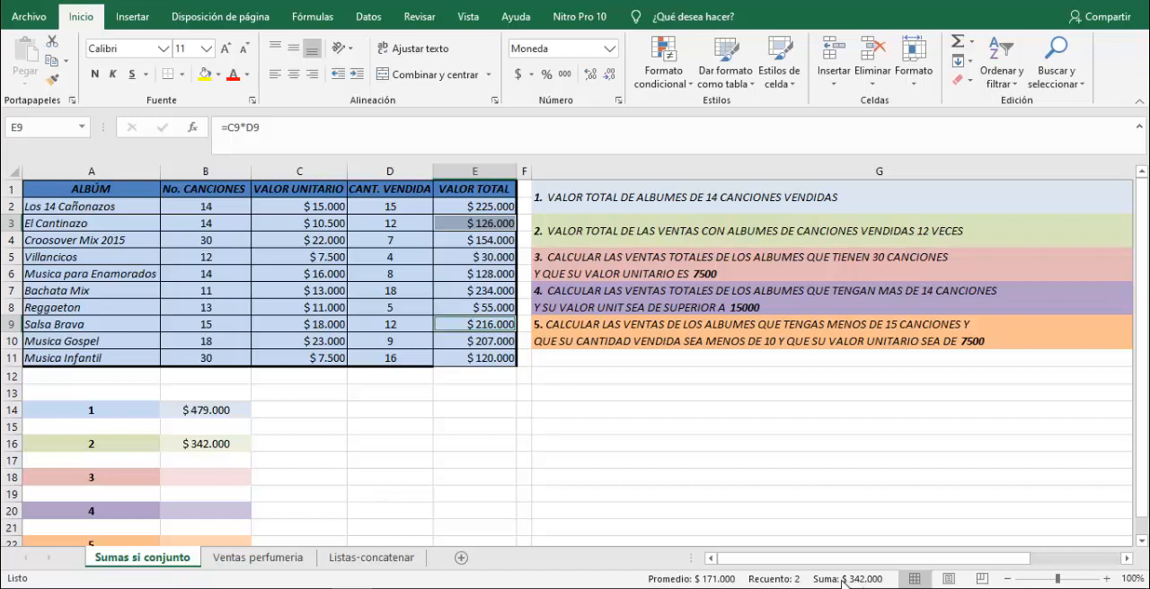
click(202, 445)
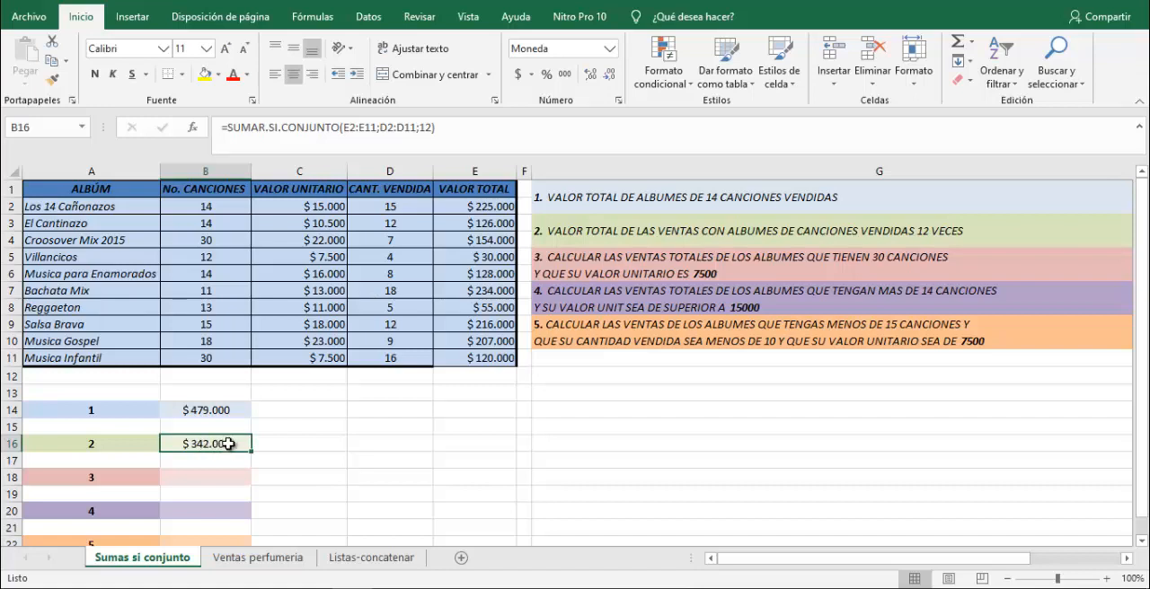
click(296, 442)
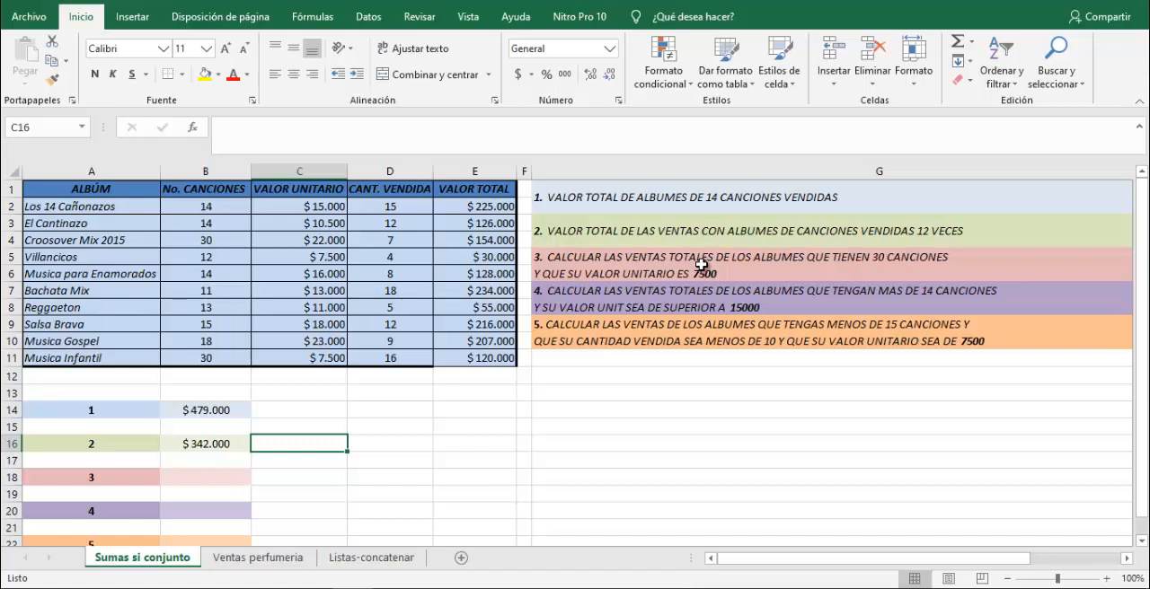
Begin a SUMAR.SI.CONJUNTO formula in B18 for question 3, using E2:E11 as the sum range.
click(189, 479)
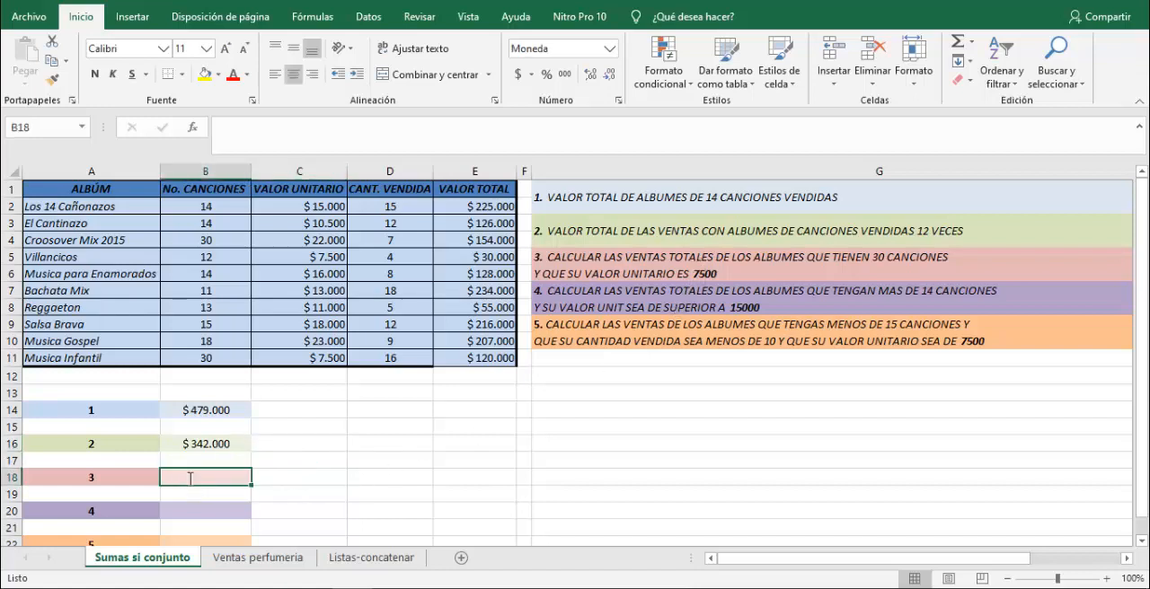
text(=sumar.)
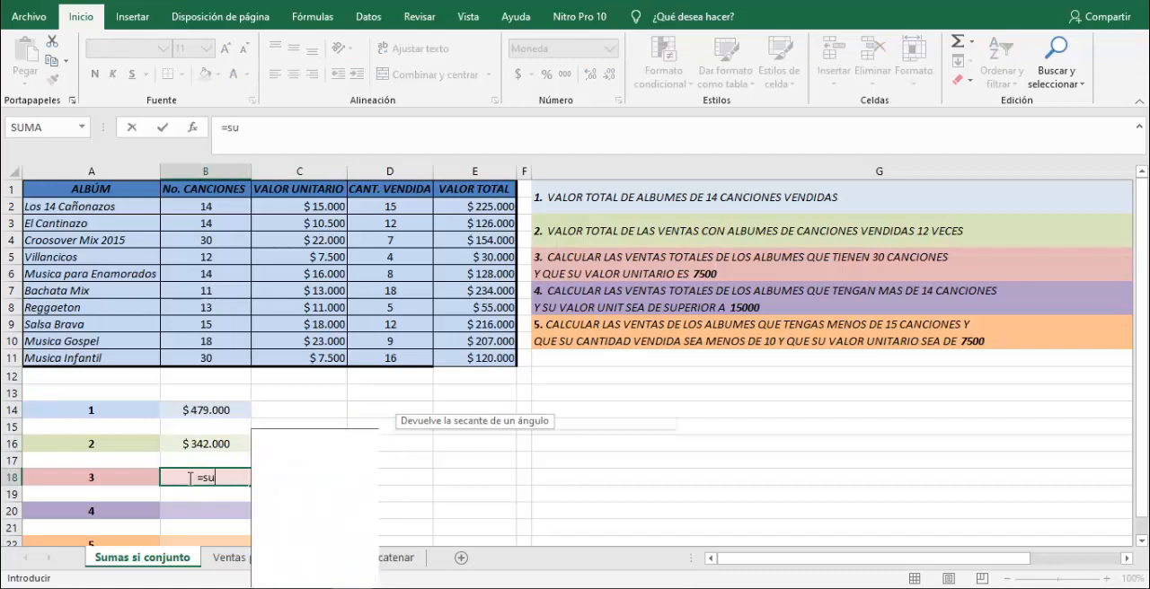
text(.si.)
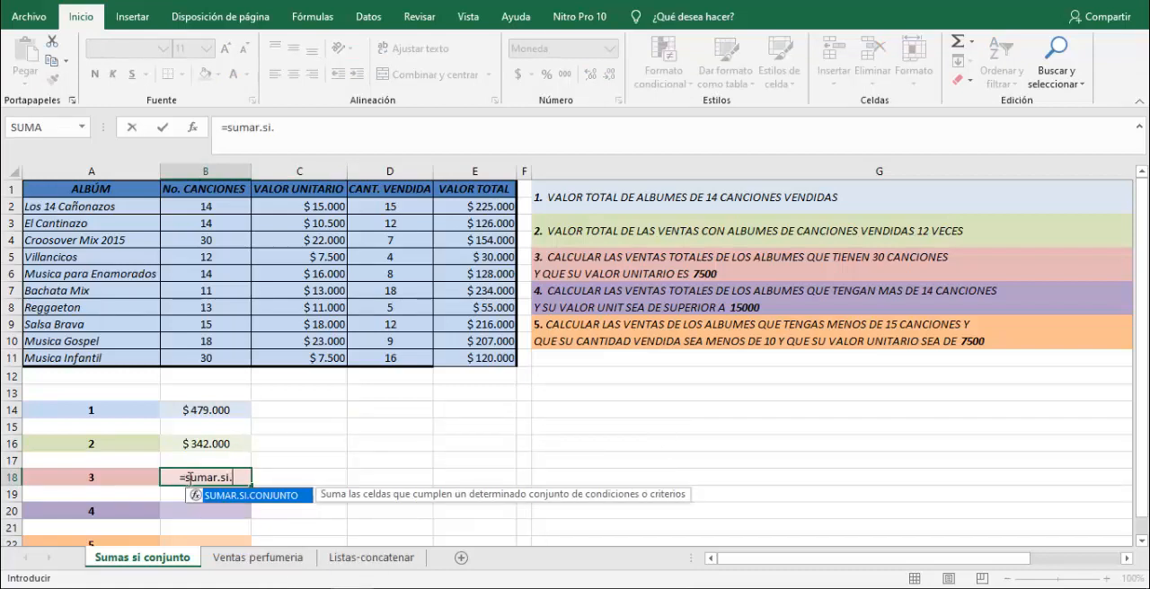
key(Tab)
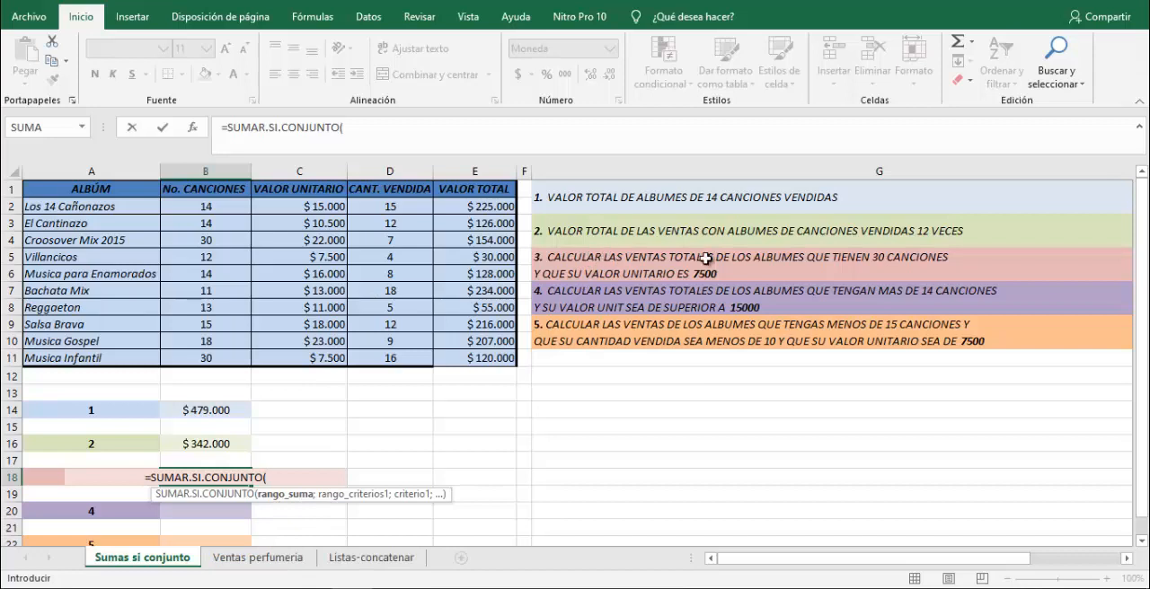
drag(478, 206, 478, 358)
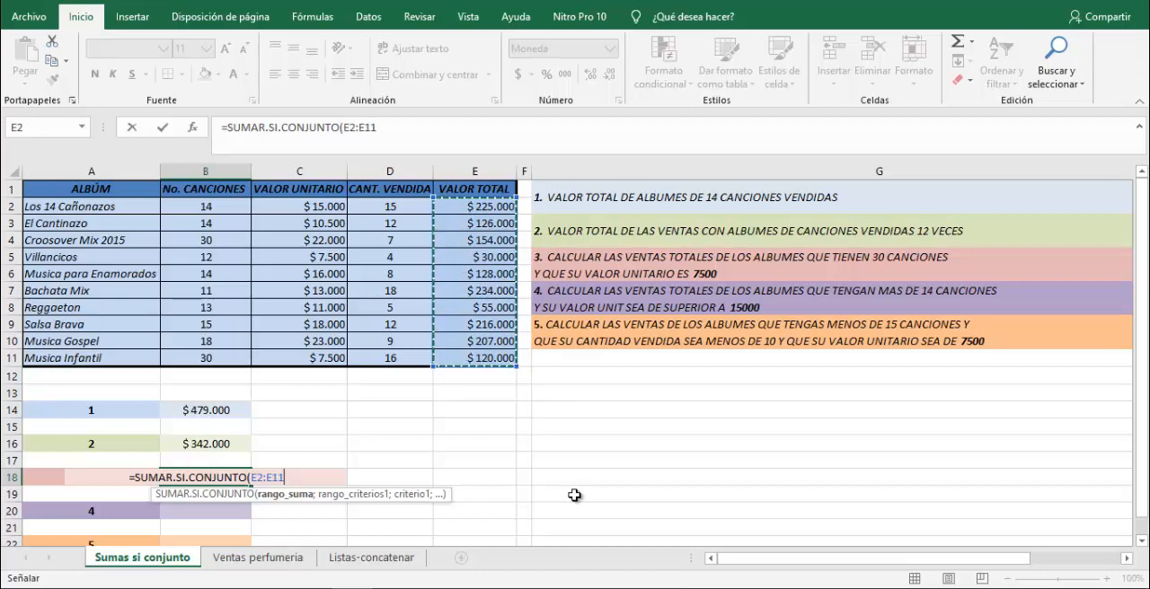
Add the first condition to the B18 formula, with criteria range B2:B11 and criterion 30.
text(;)
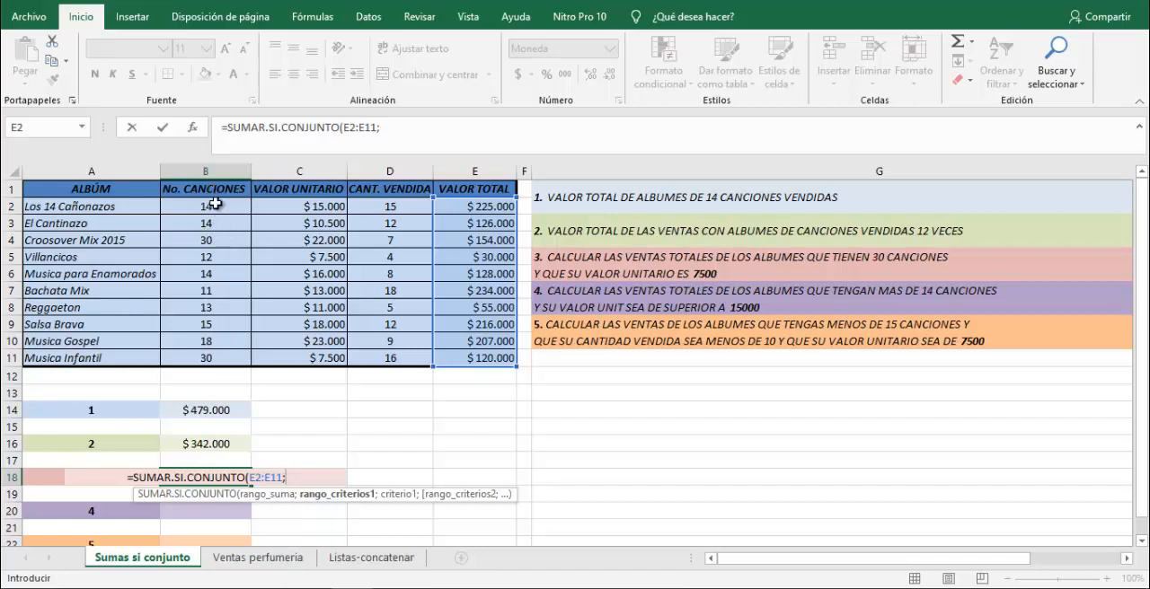
drag(217, 205, 208, 357)
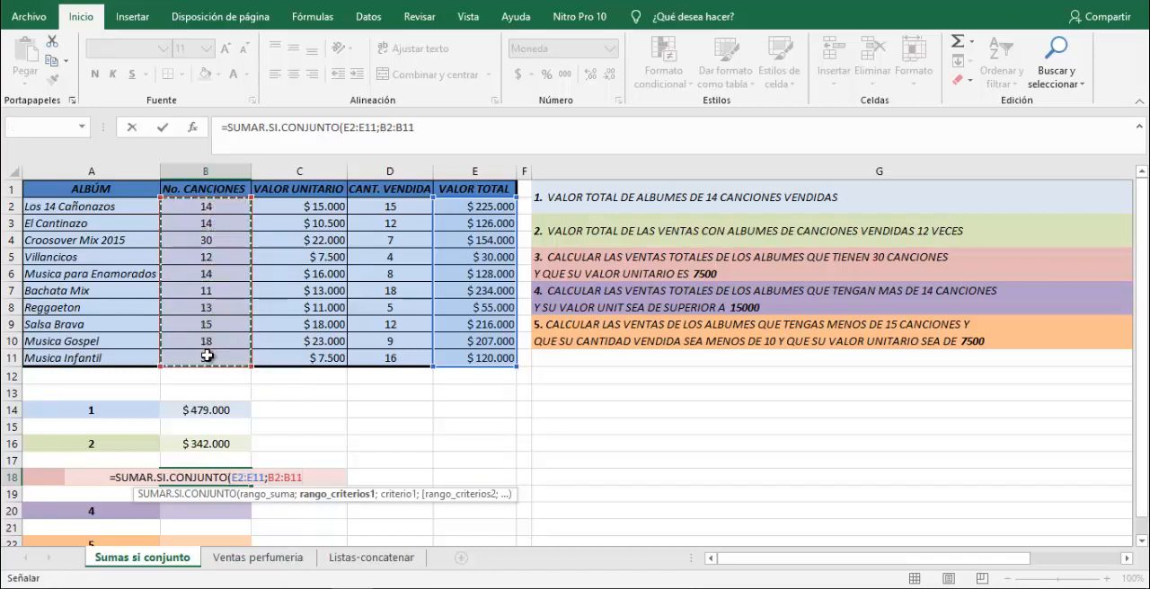
text(;)
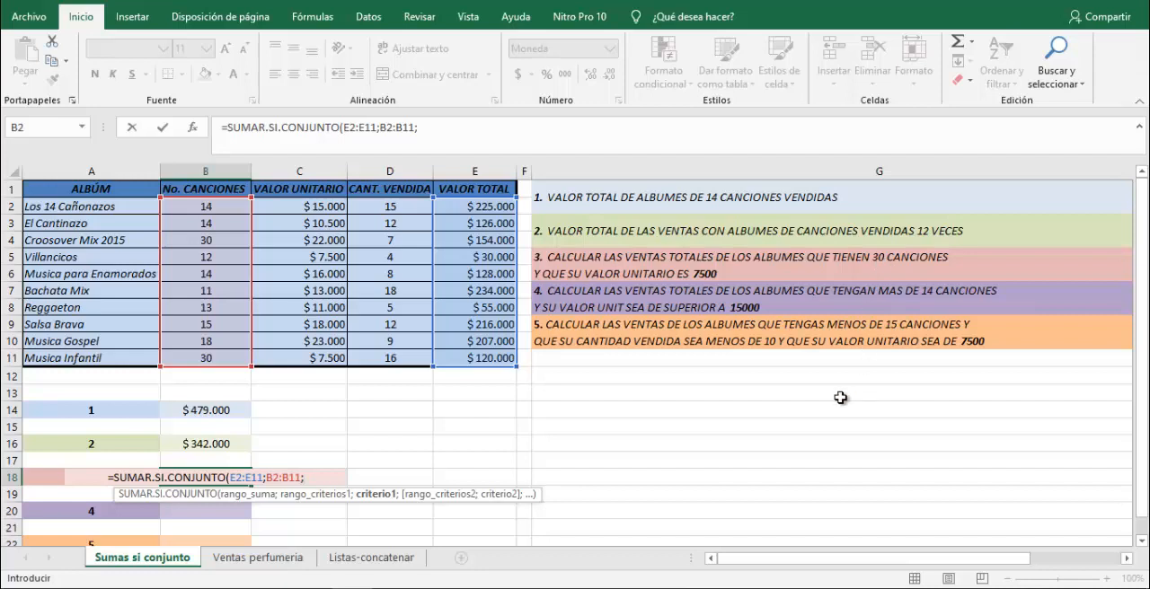
text(30)
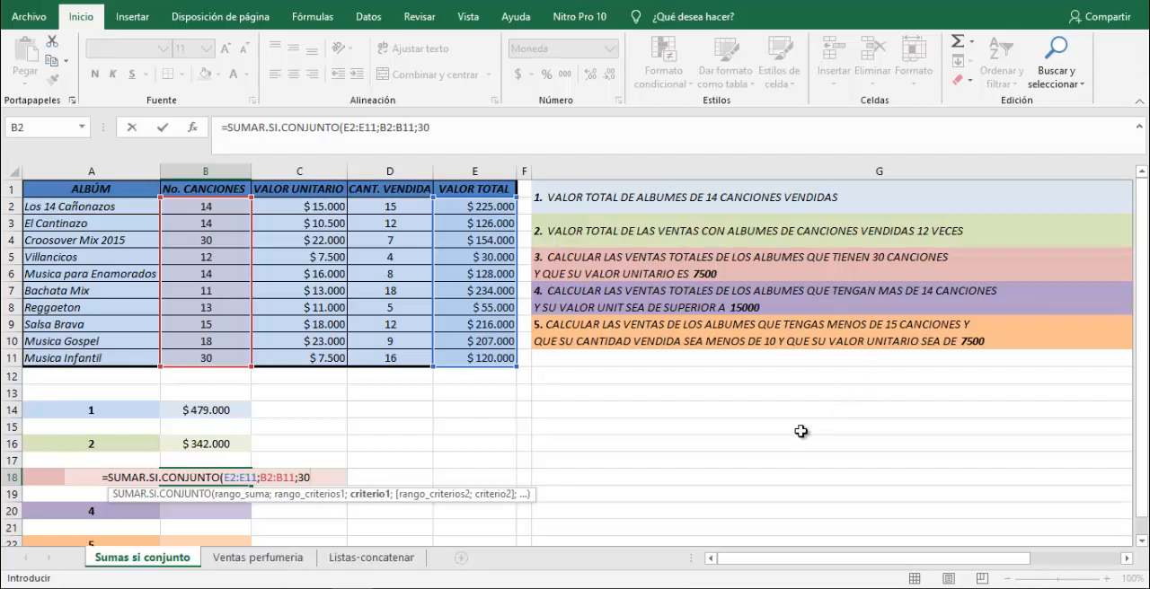
text(;)
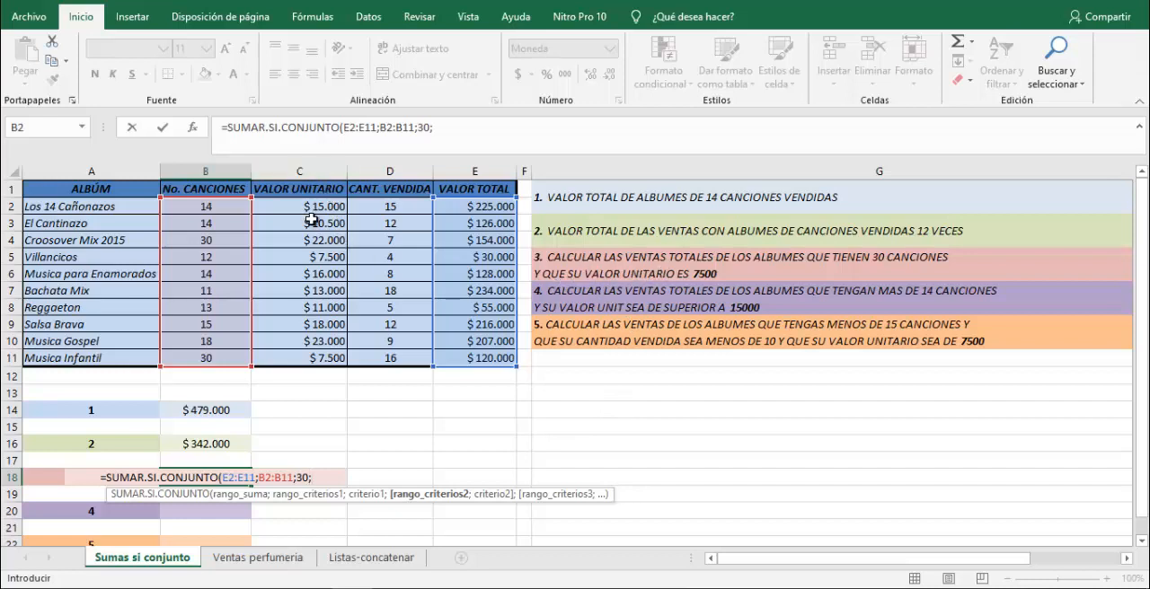
Complete the B18 formula with second criteria range C2:C11 and criterion 7500.
drag(311, 206, 313, 358)
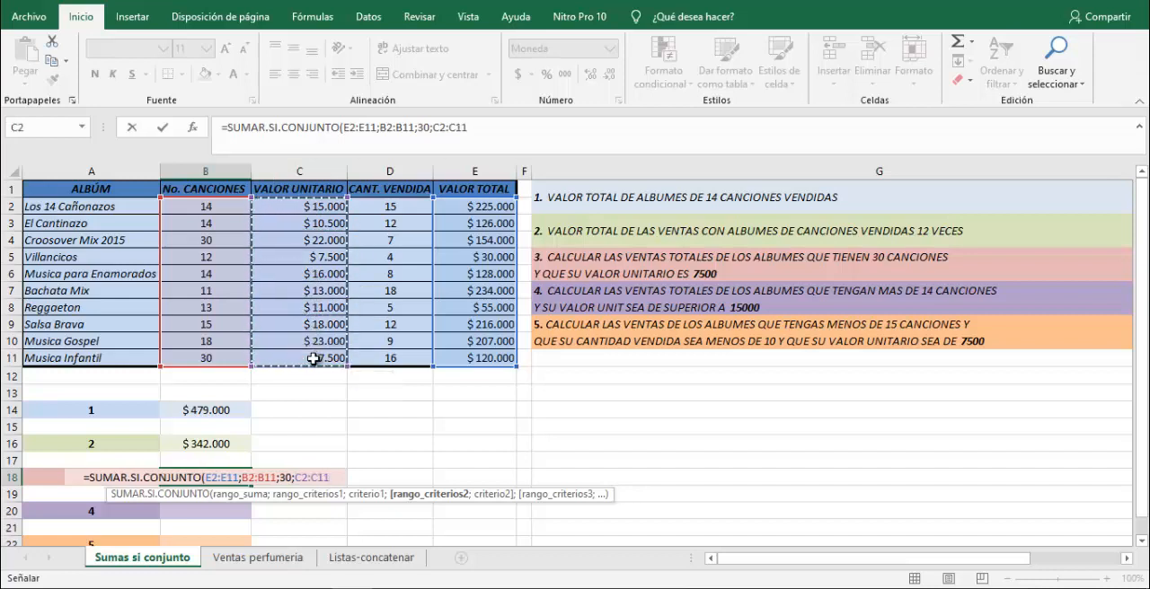
text(;)
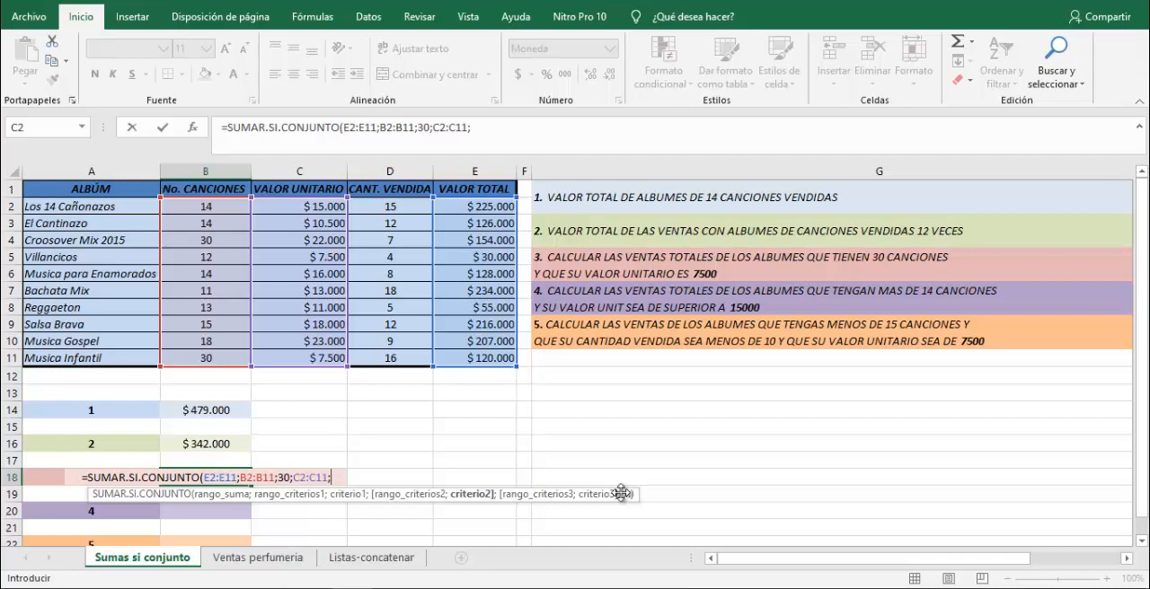
text(7500)
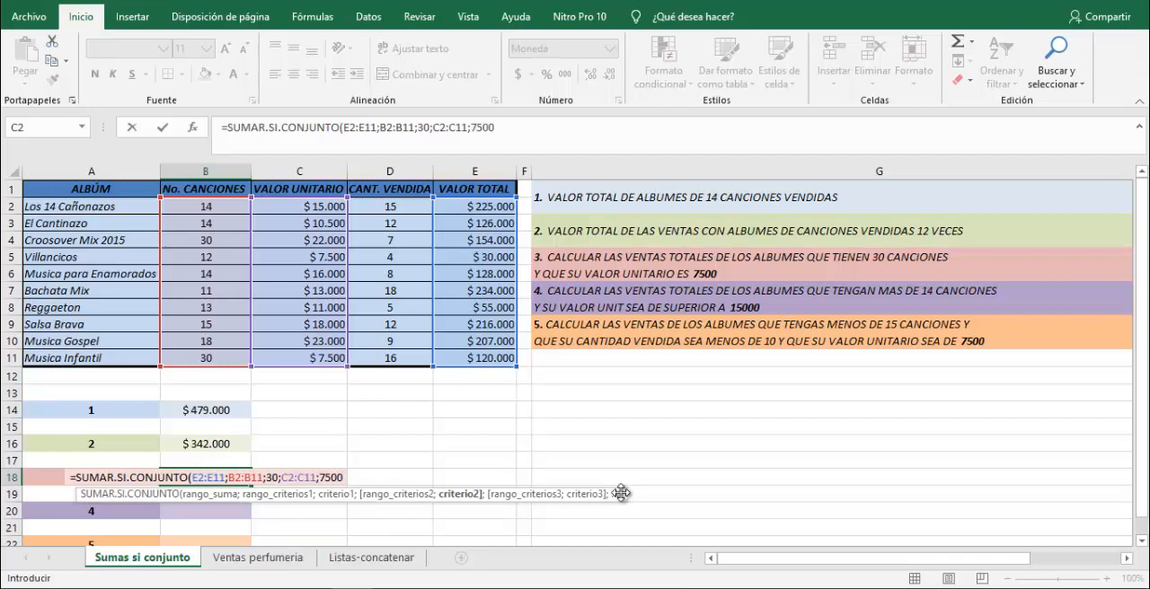
text())
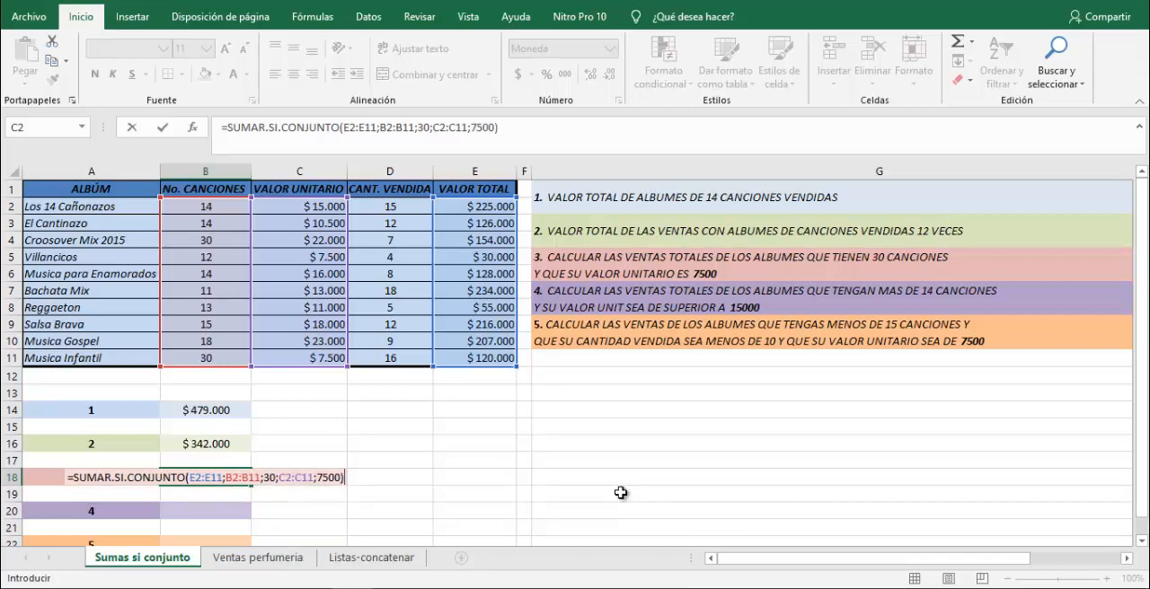
key(ctrl+Return)
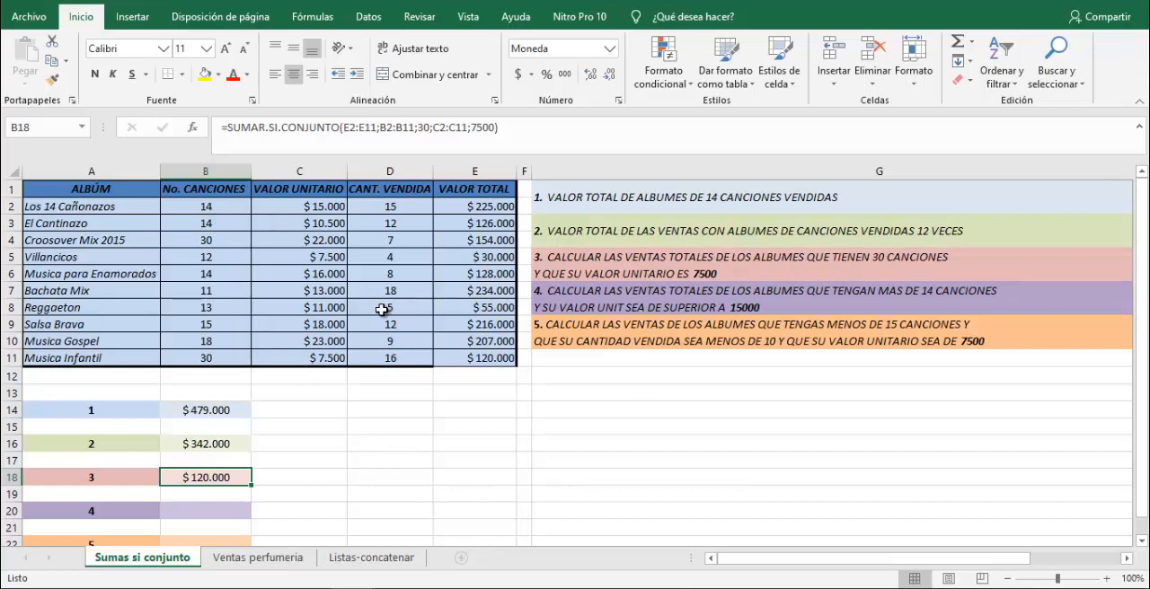
Check the question 3 result by comparing the song count, unit value and total of the Croosover Mix 2015 and Musica Infantil rows.
click(220, 239)
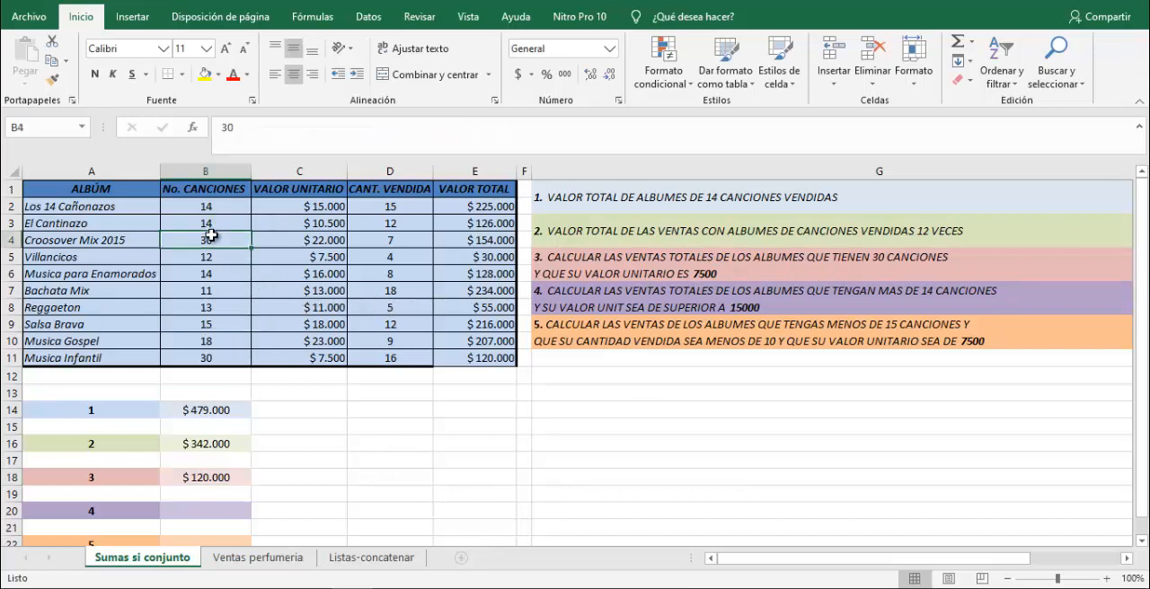
click(289, 235)
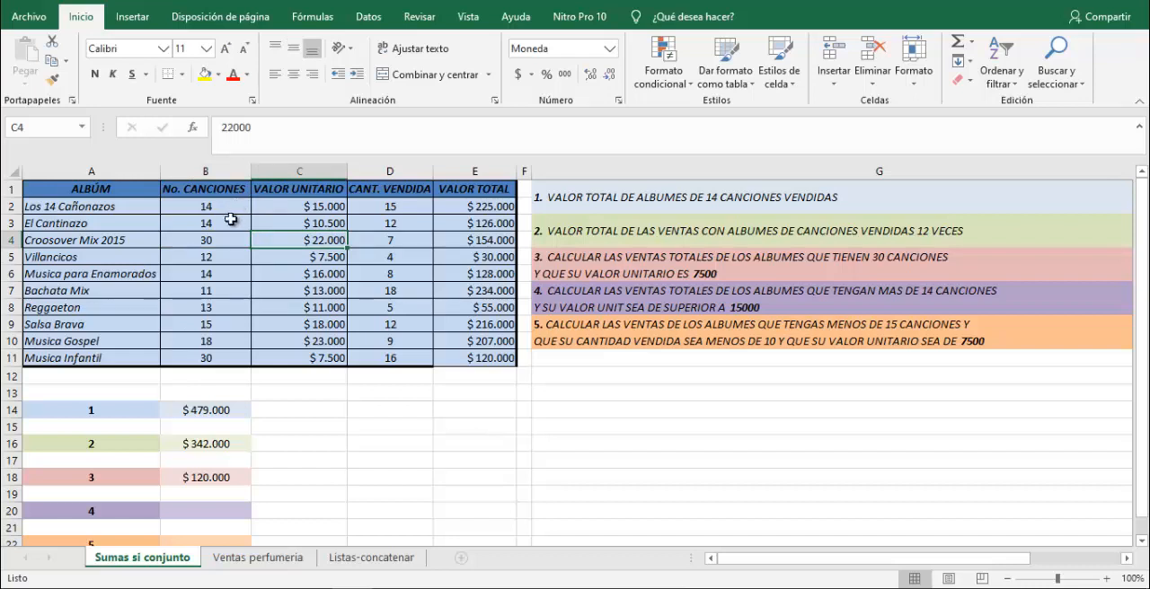
click(210, 237)
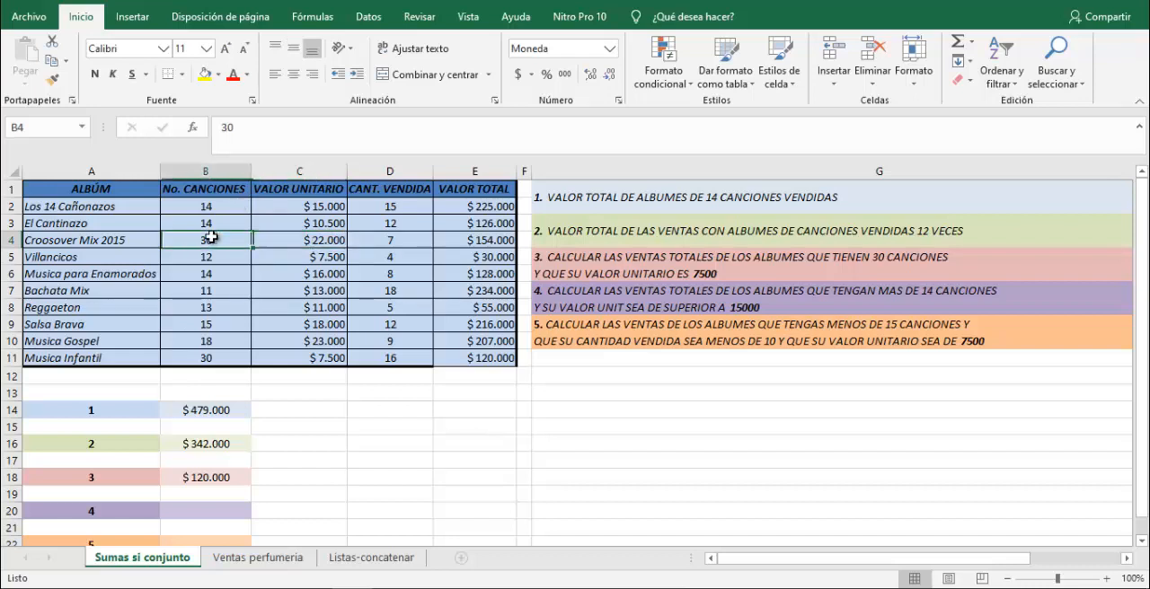
click(297, 238)
click(225, 238)
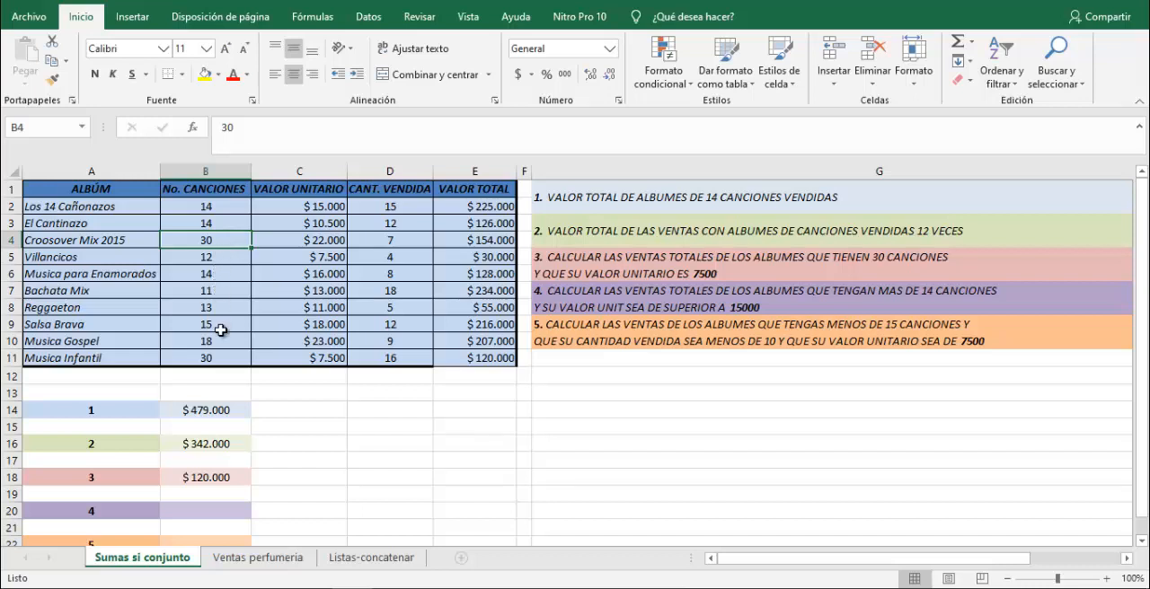
key(Return)
click(220, 359)
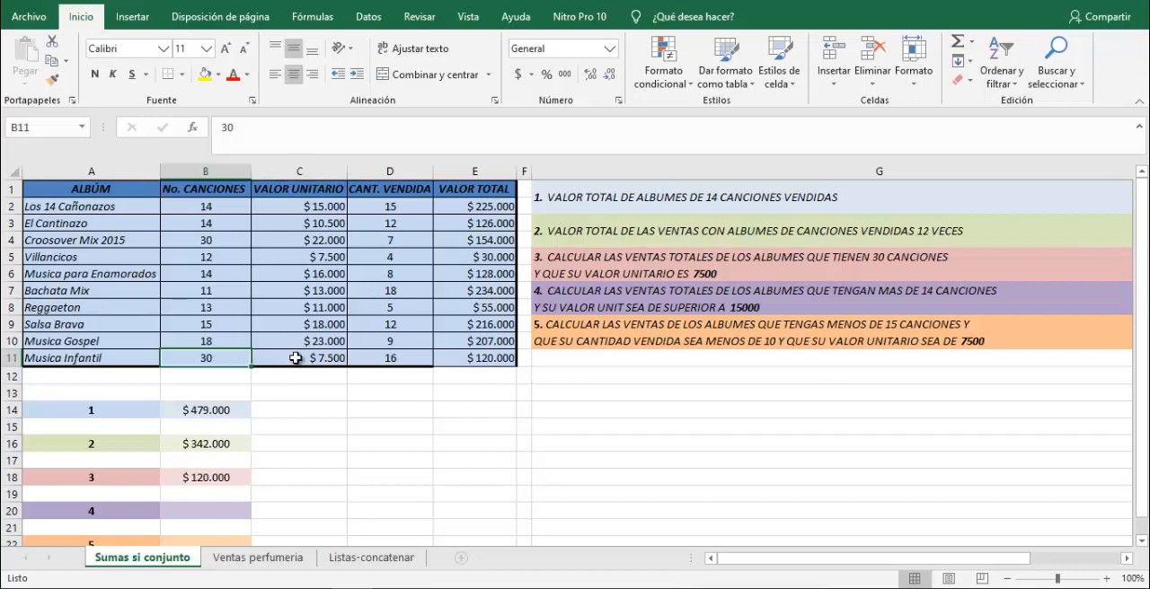
mouse_move(294, 358)
mouse_down()
mouse_move(303, 354)
mouse_move(237, 354)
mouse_move(274, 363)
mouse_up()
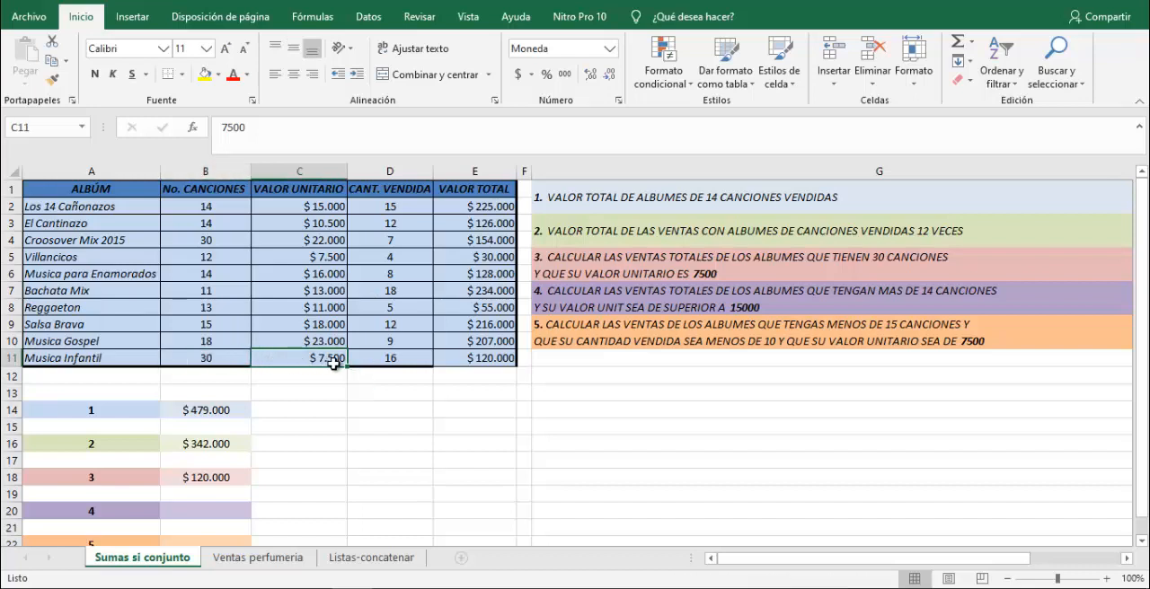
click(492, 357)
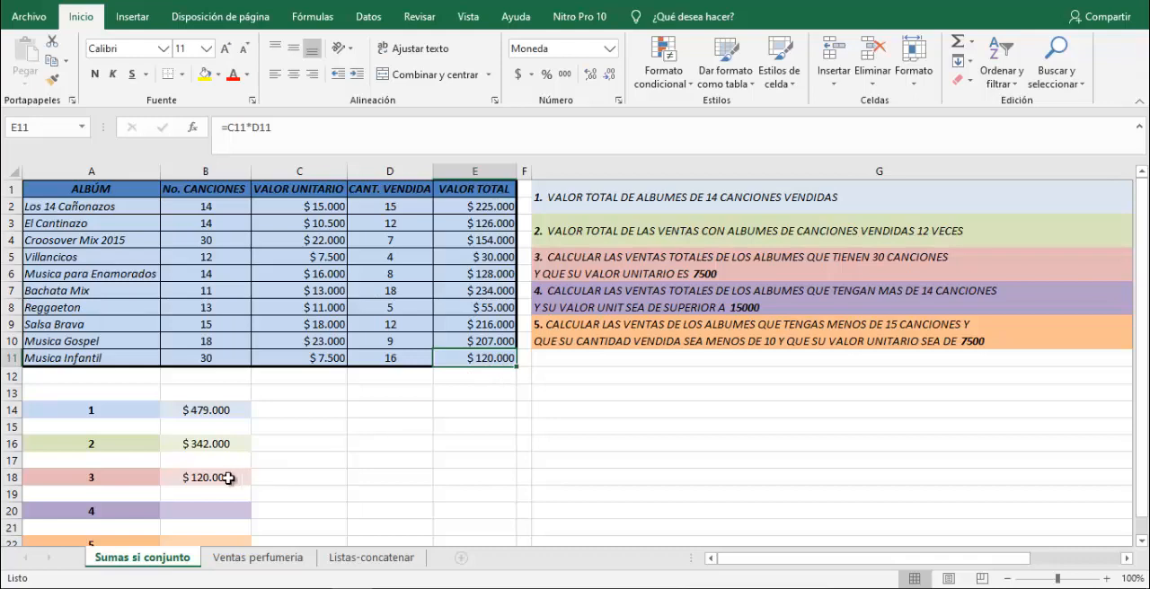
Review the question 4 conditions in G7 and G8 and compare them with the question 3 wording.
scroll(379, 467, down, 1)
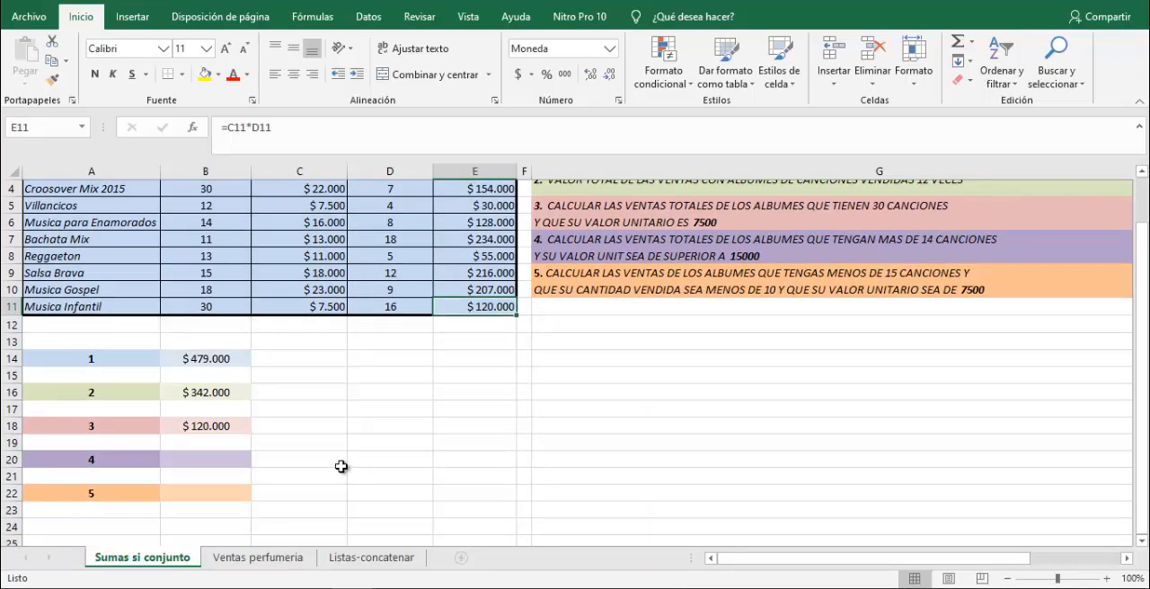
click(205, 460)
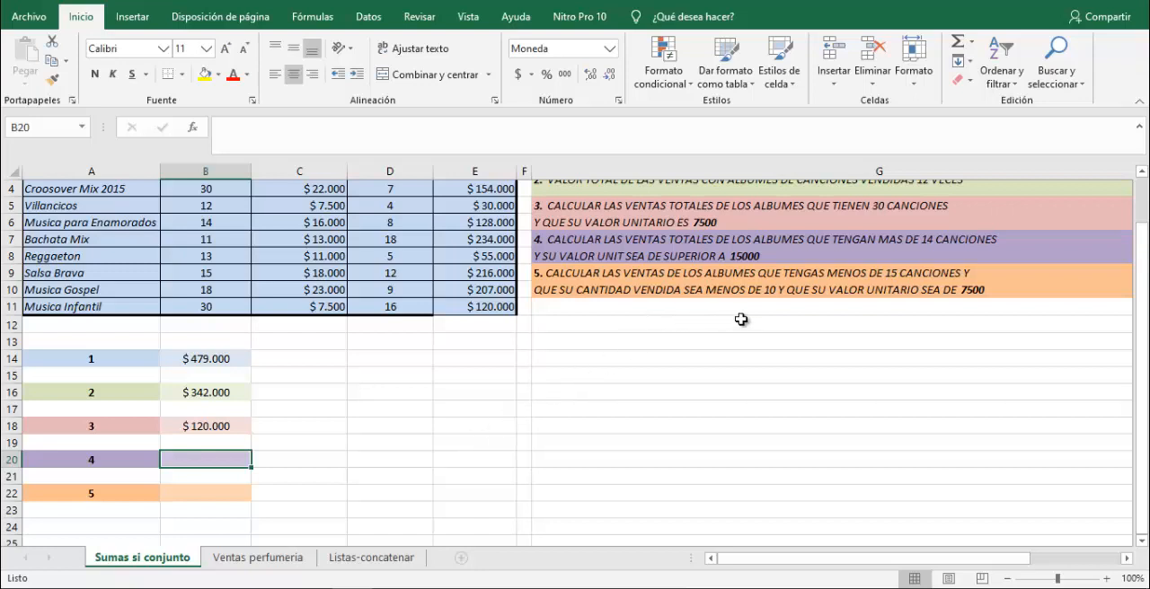
click(805, 241)
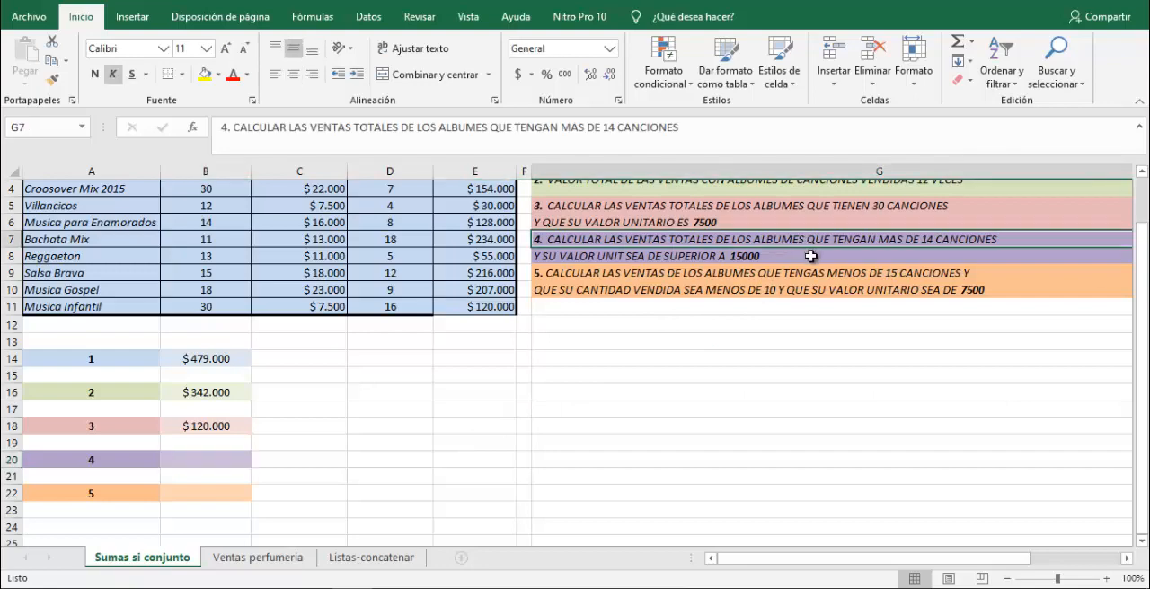
click(812, 256)
scroll(849, 388, up, 1)
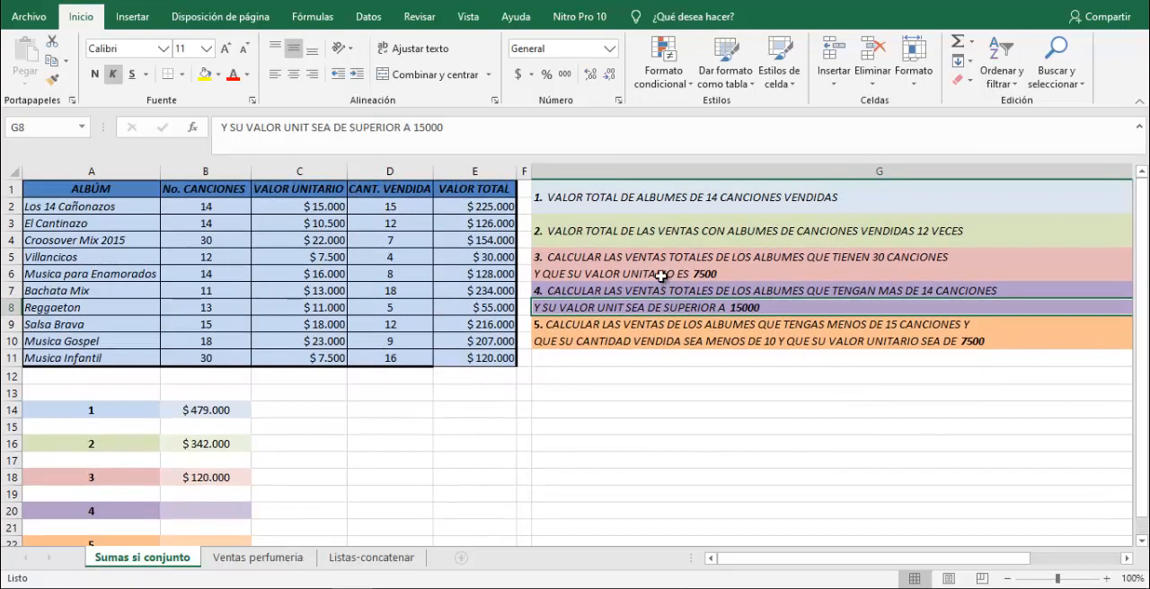
click(629, 270)
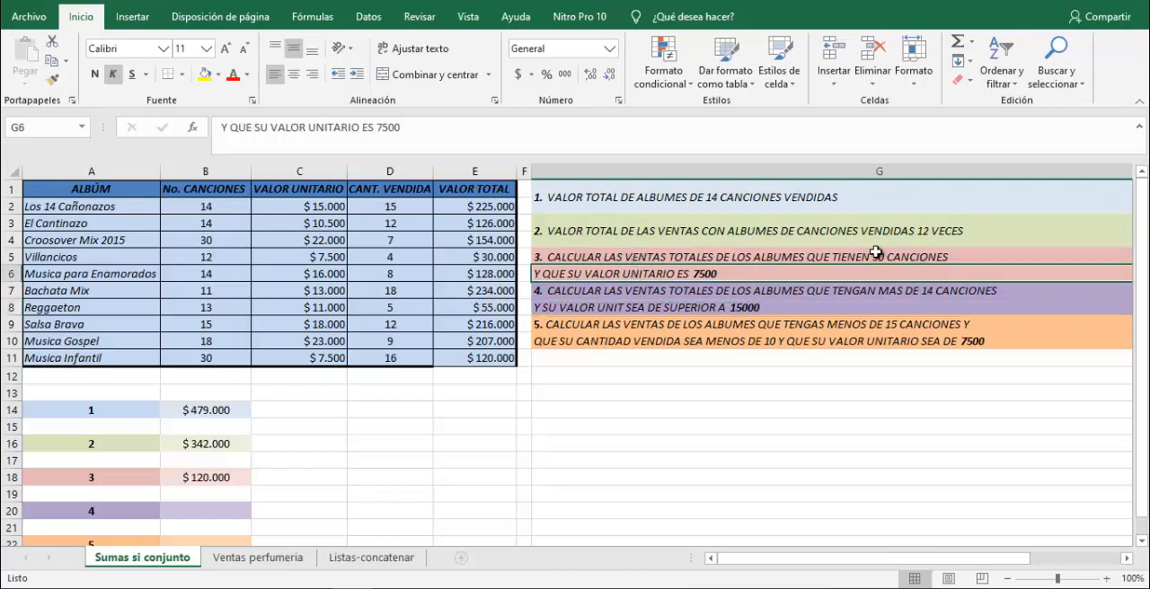
click(644, 296)
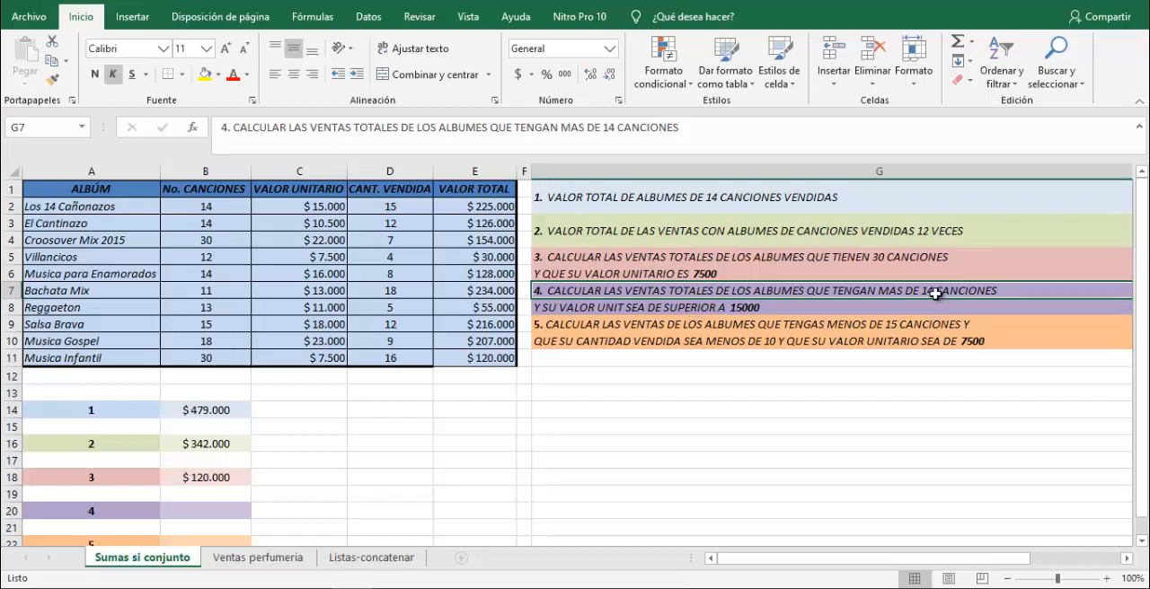
Begin a SUMAR.SI.CONJUNTO formula in B20 for question 4, using E2:E11 as the sum range.
click(207, 512)
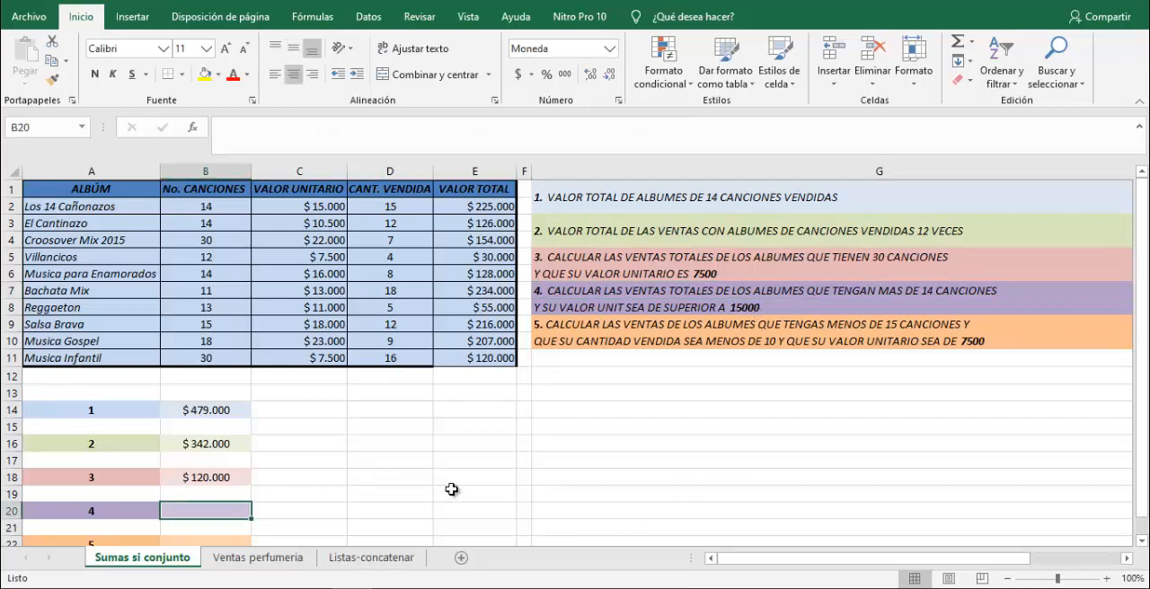
text(=suma)
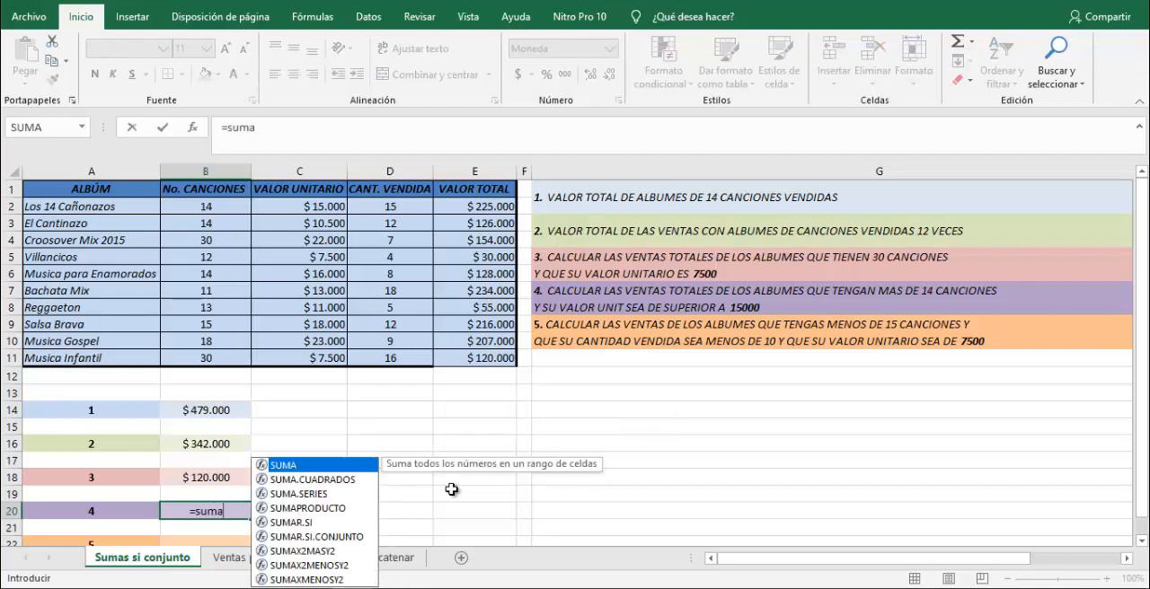
text(r.si.con)
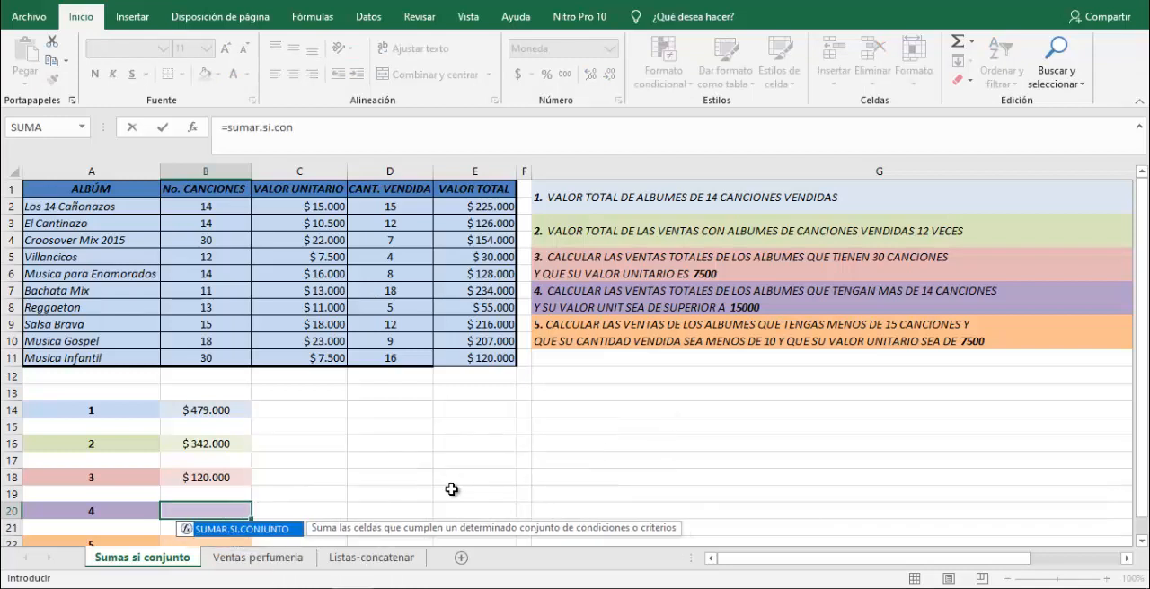
key(Tab)
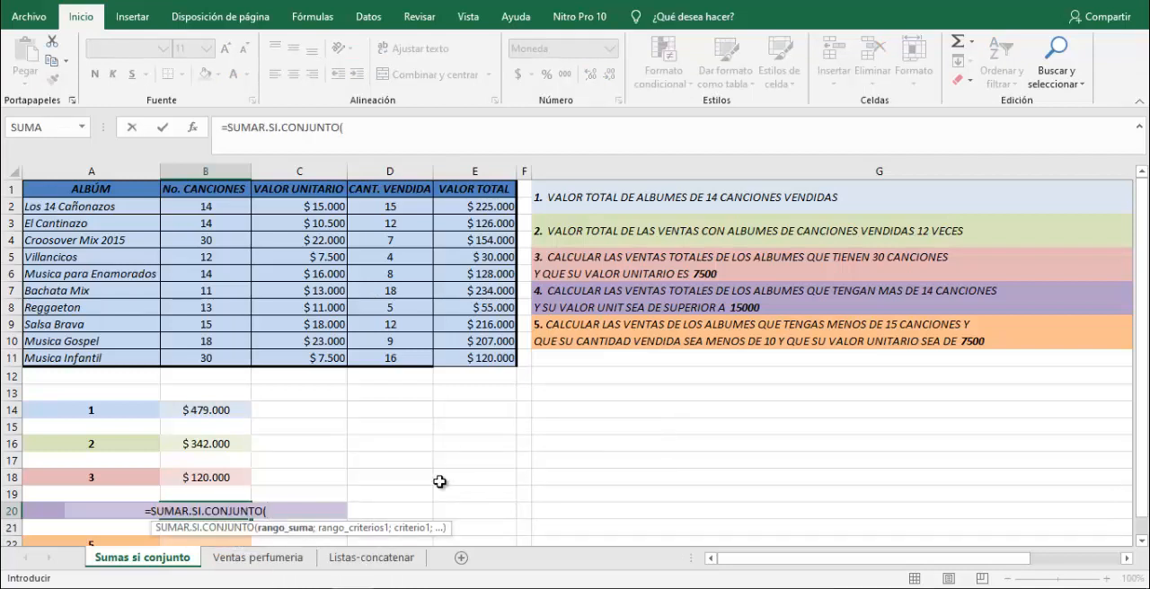
scroll(435, 473, down, 1)
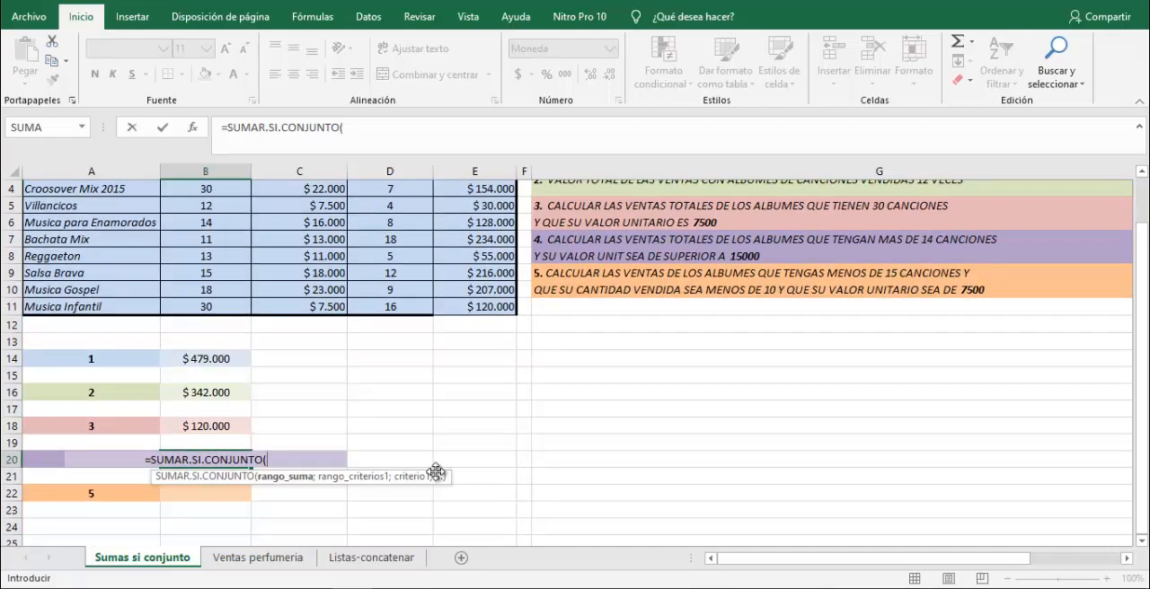
scroll(535, 370, up, 1)
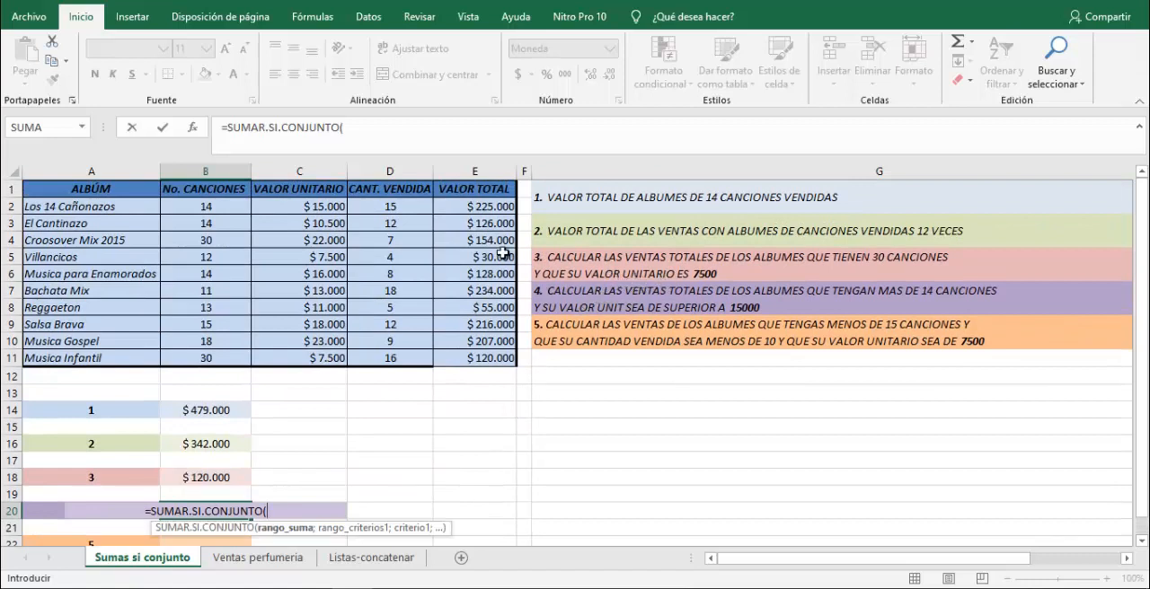
drag(478, 206, 494, 358)
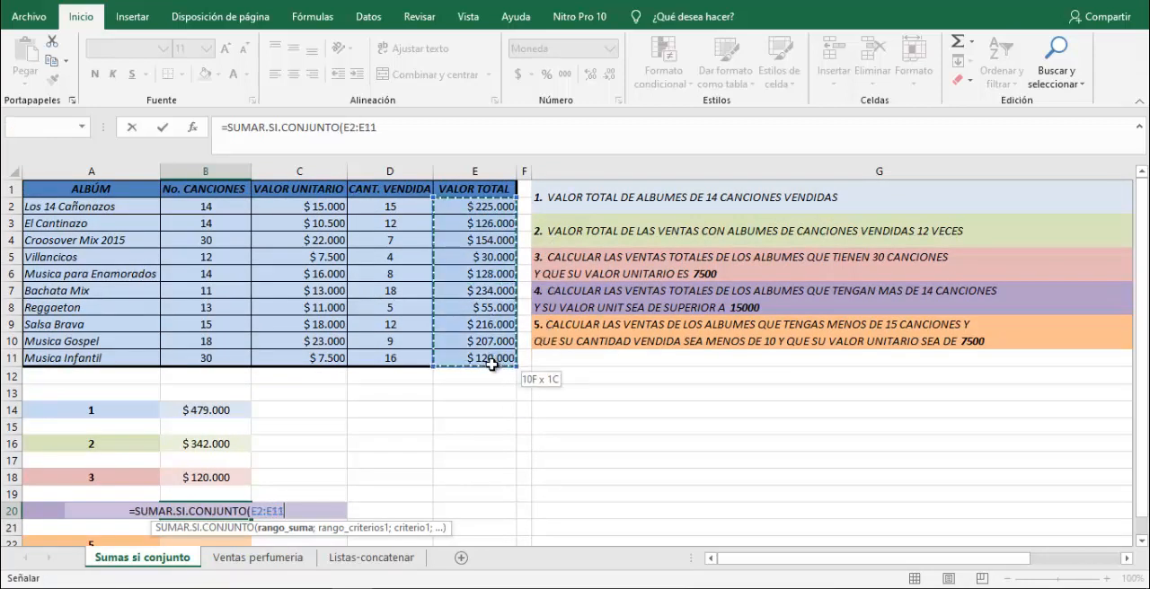
Add criteria range B2:B11 with criterion 14 to the B20 formula and enter it.
text(;)
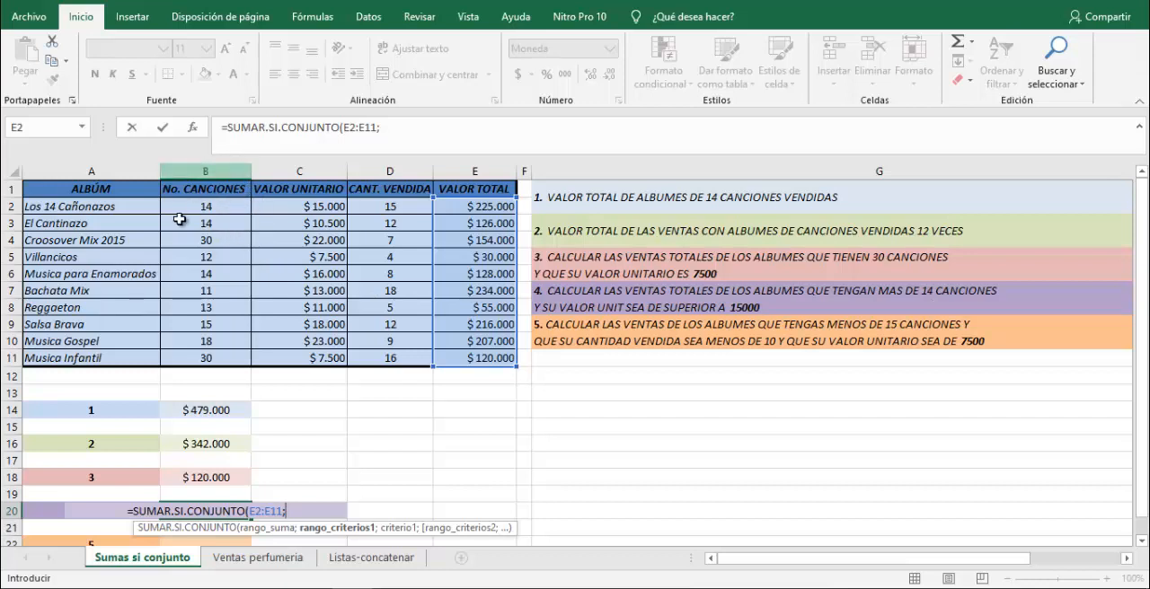
drag(219, 205, 227, 357)
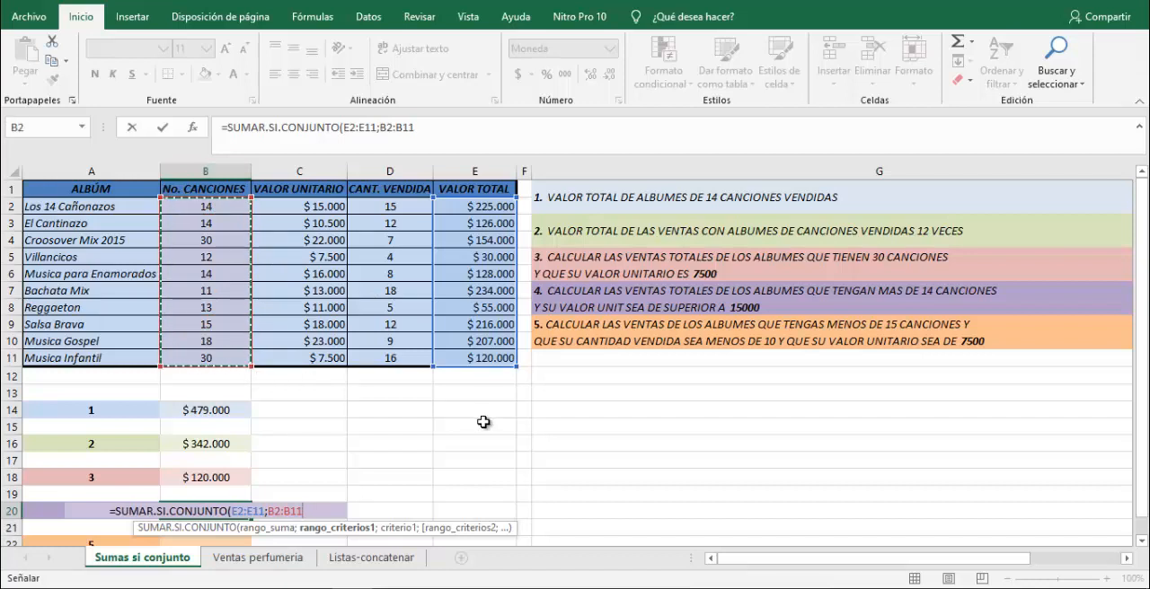
text(;)
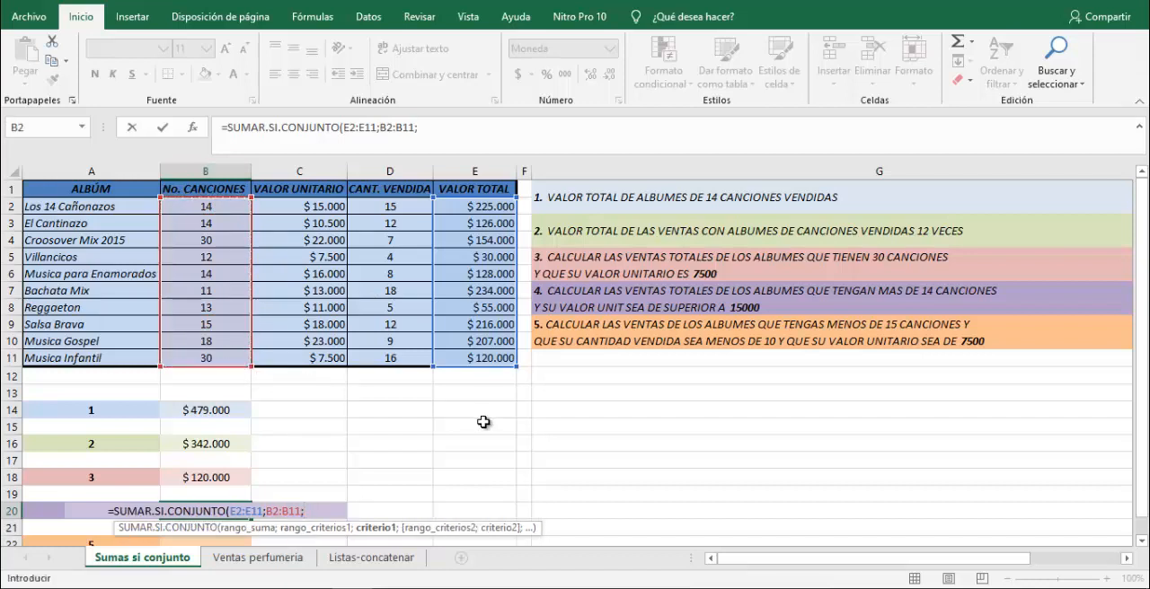
text(14)
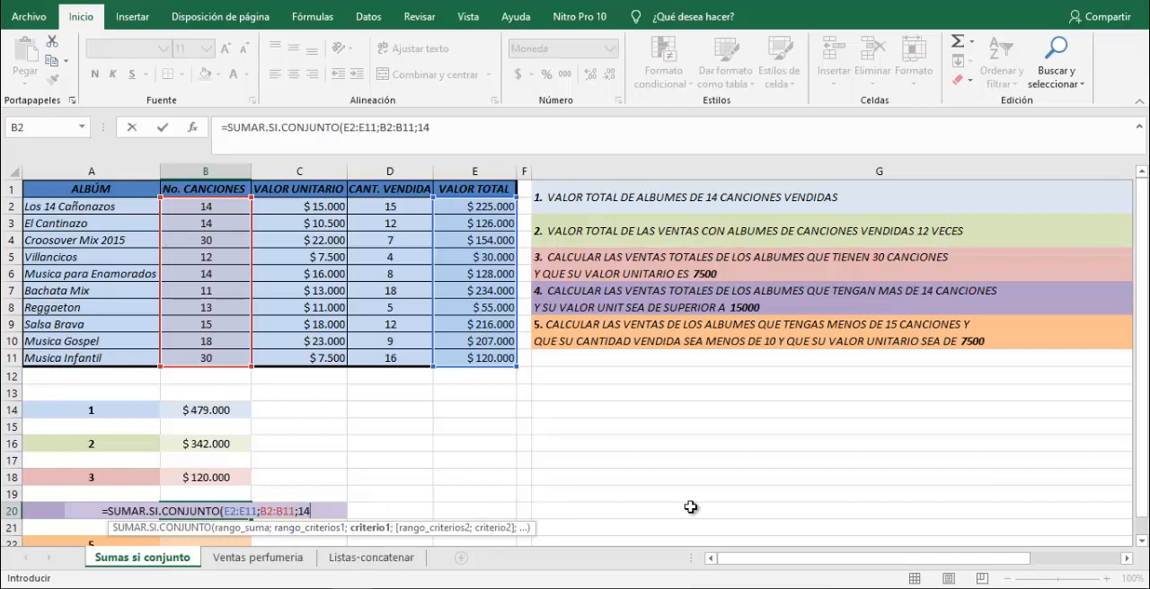
text())
key(Return)
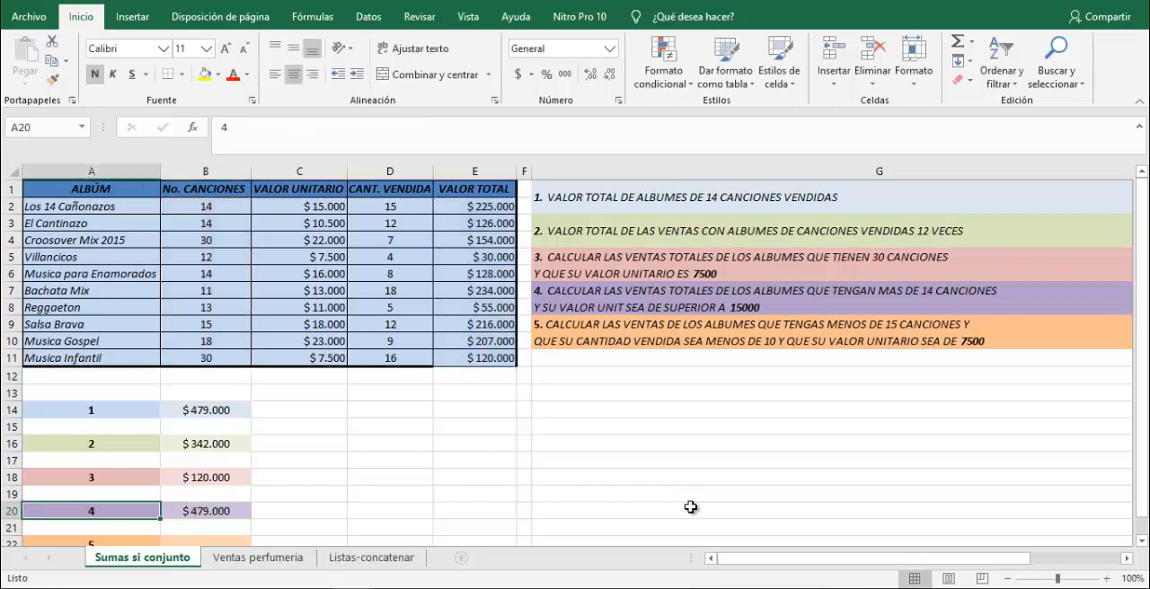
Edit the B20 formula so its first criterion reads ">14".
key(Up)
key(Right)
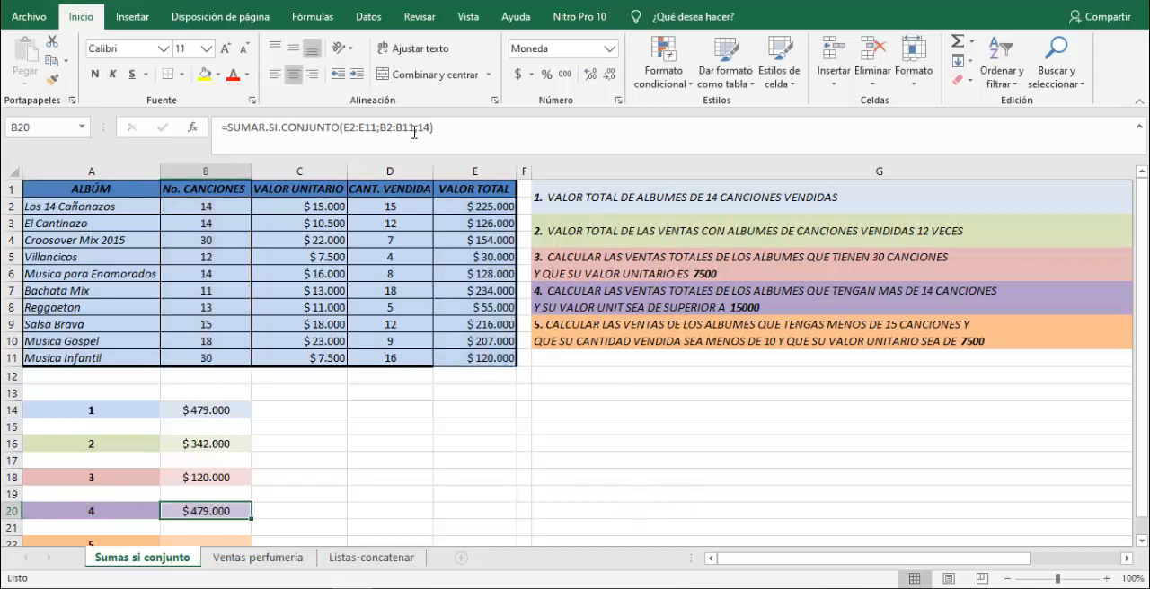
click(417, 133)
click(420, 130)
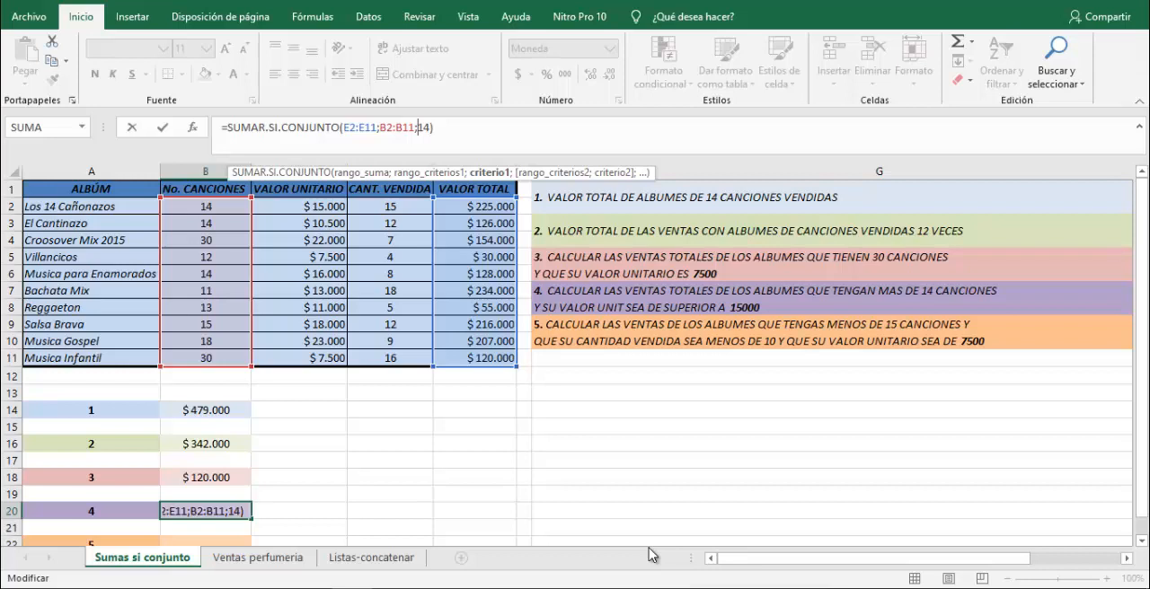
text(")
text(>14)
text("))
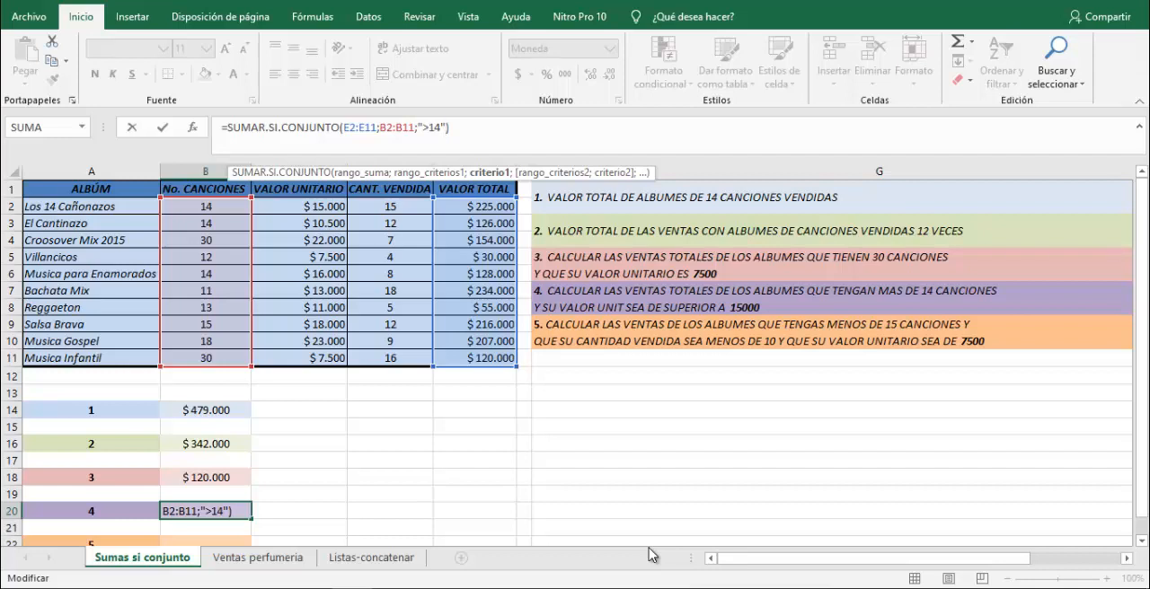
Add criteria range C2:C11 with criterion ">15000" to the B20 formula and enter it.
text(;)
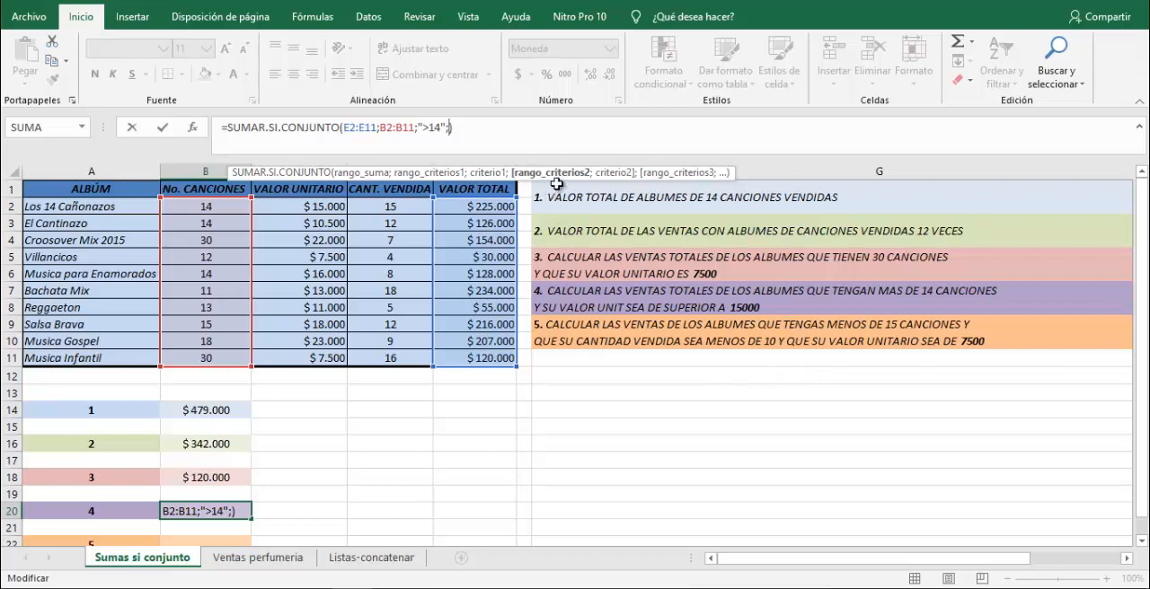
drag(321, 206, 320, 358)
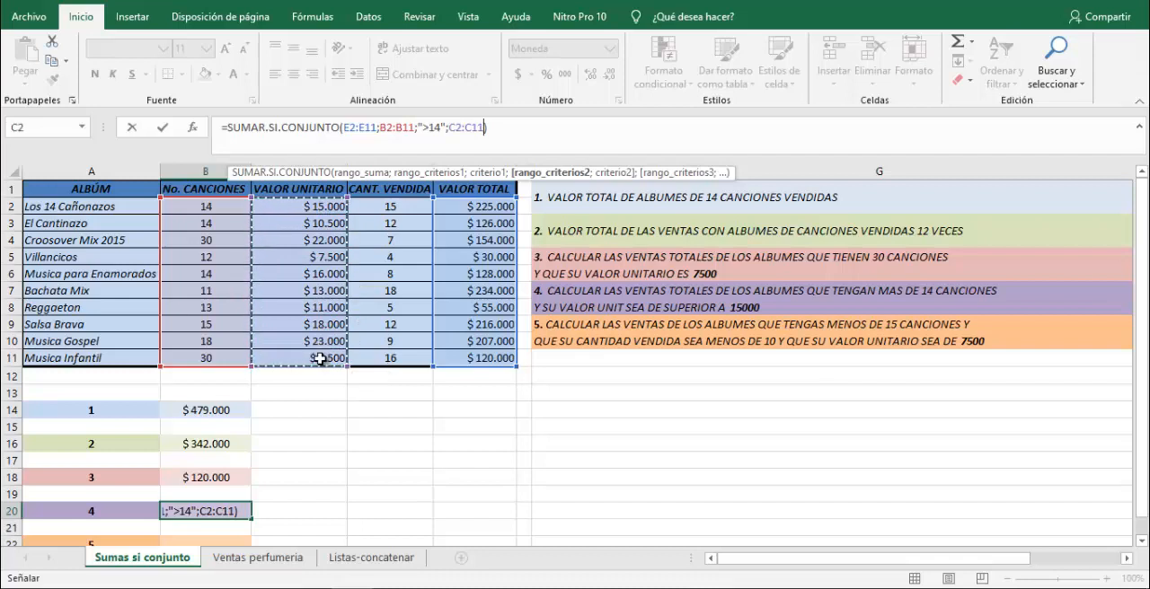
text(;)
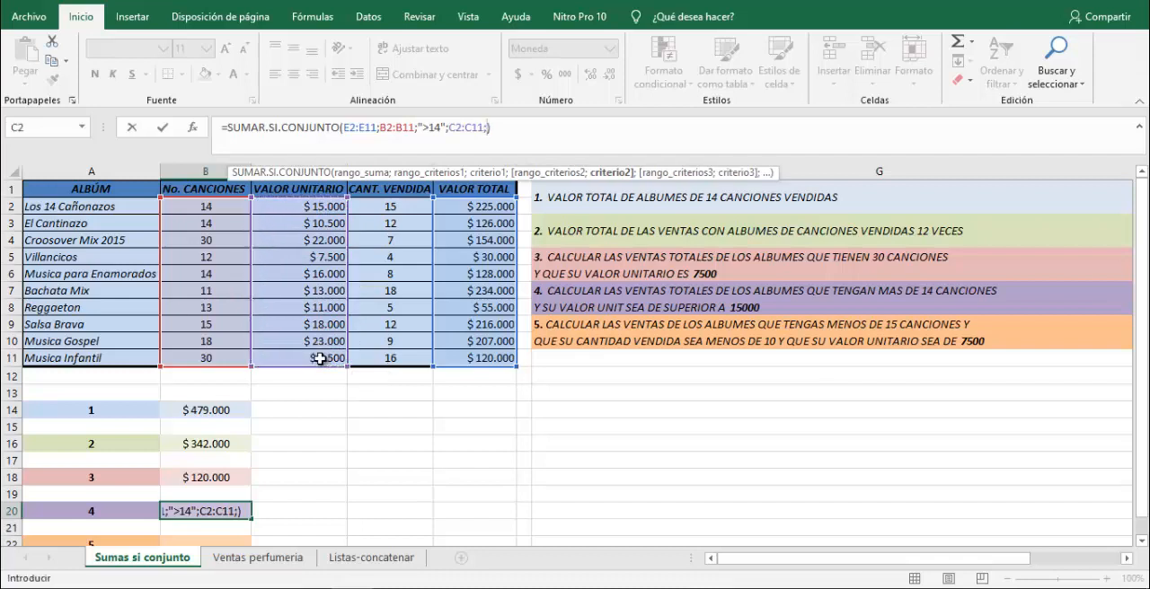
text(")
text(>)
text(1500)
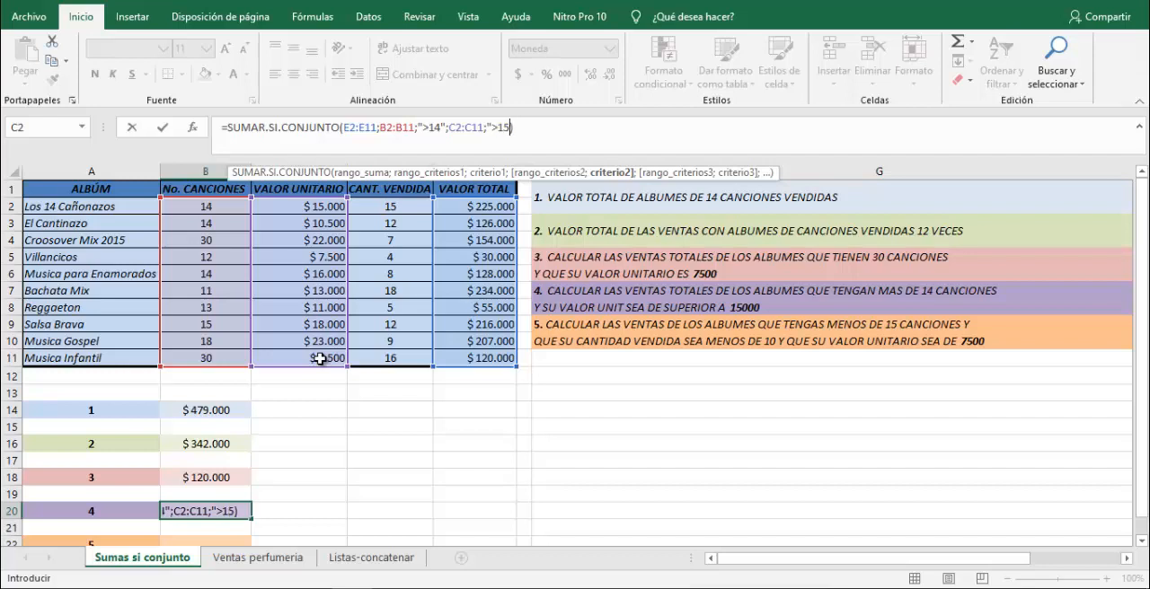
text(0)
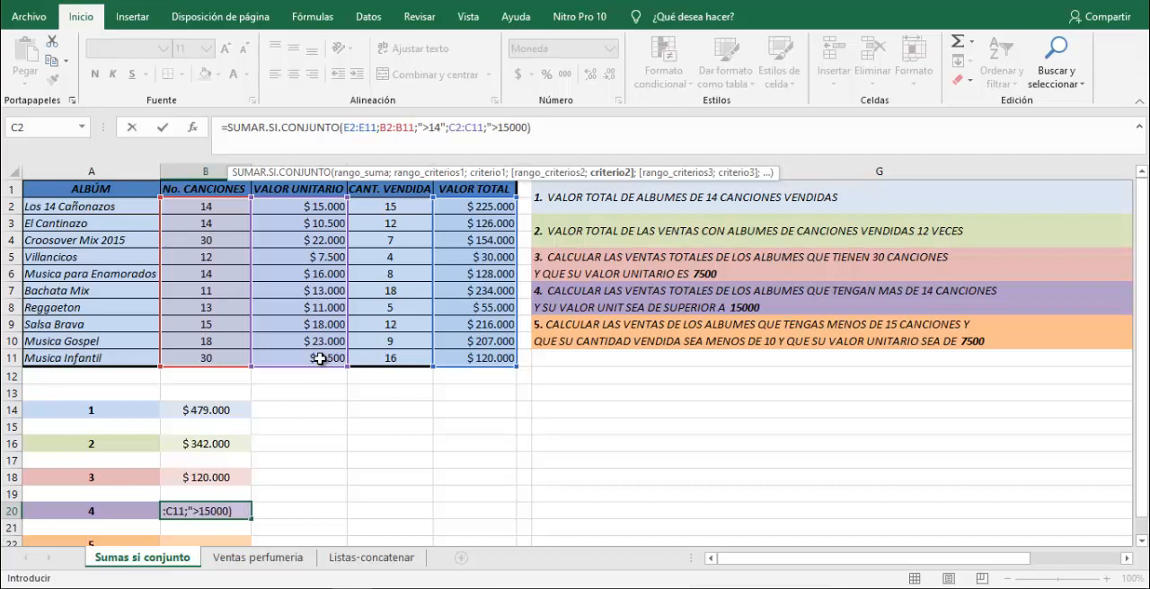
text())
key(BackSpace)
text(")
key(Return)
key(Up)
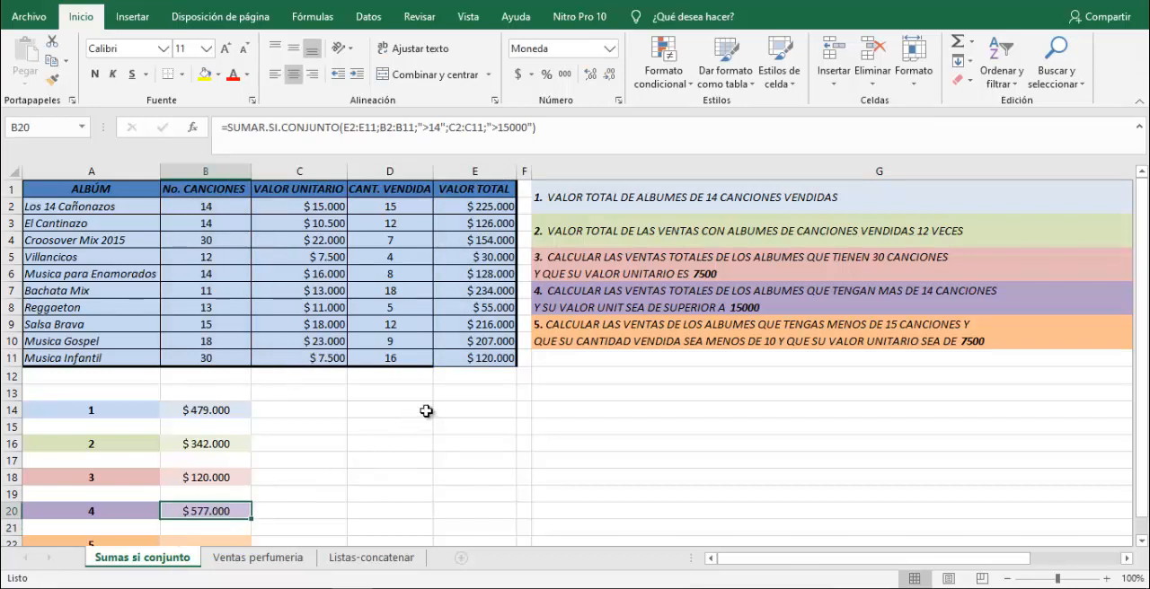
Check the question 4 result by summing the matching albums' total values in E4, E9 and E10 and comparing with B20.
click(206, 207)
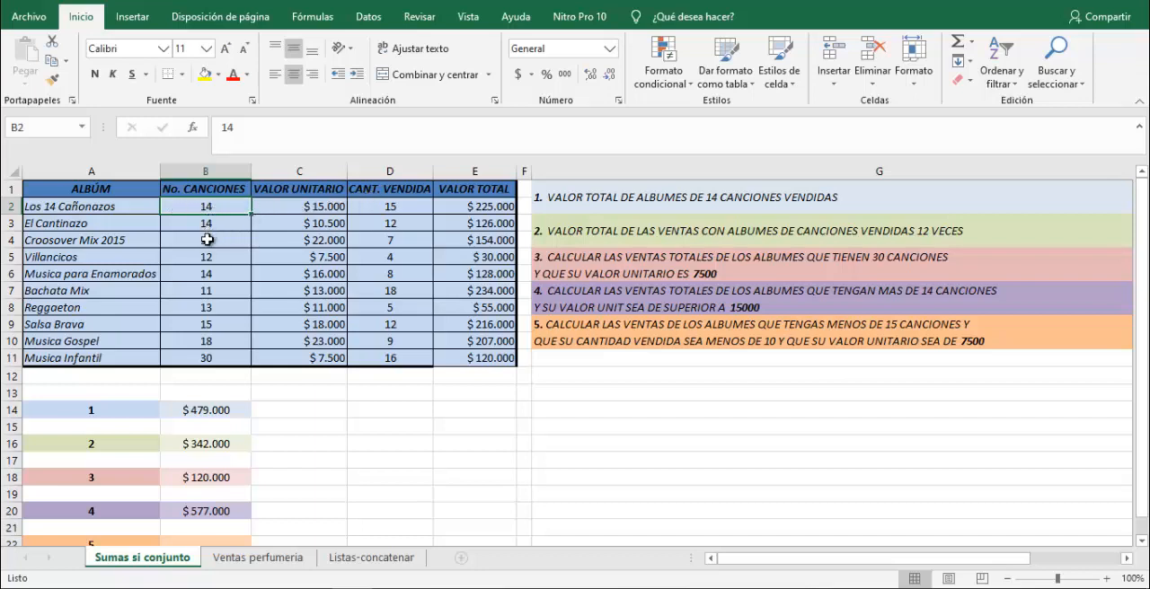
click(207, 239)
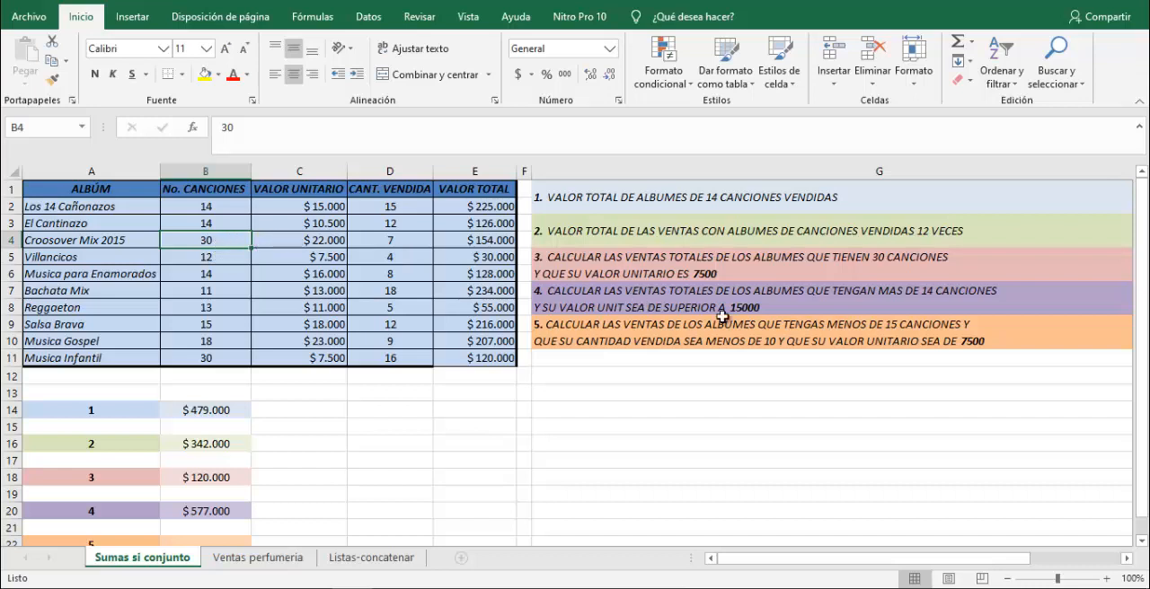
click(475, 241)
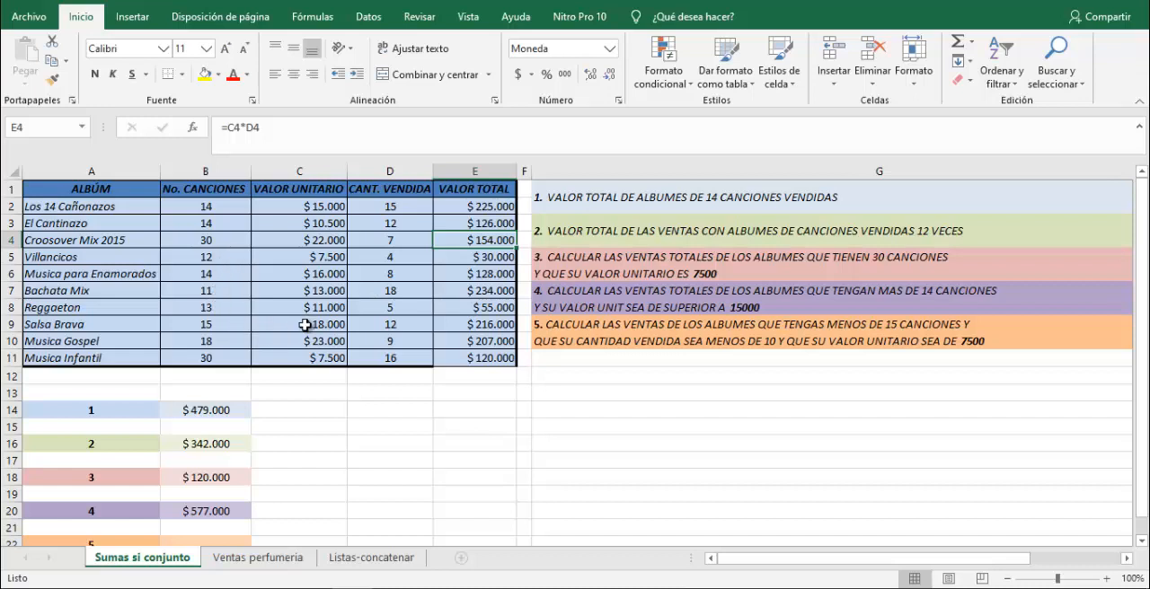
ctrl+click(491, 326)
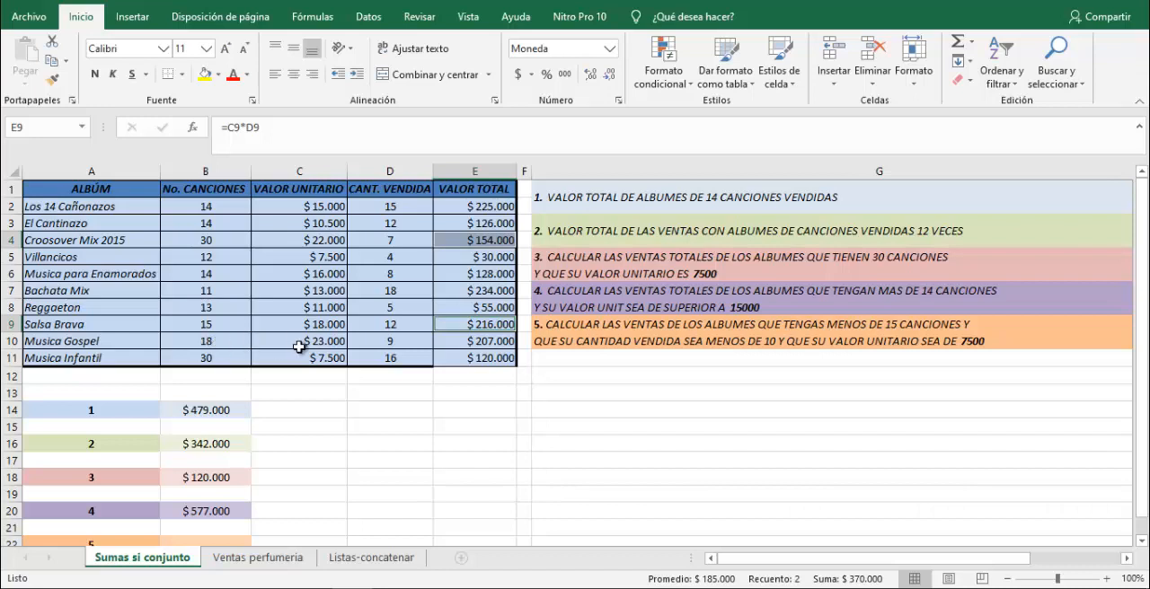
ctrl+click(483, 341)
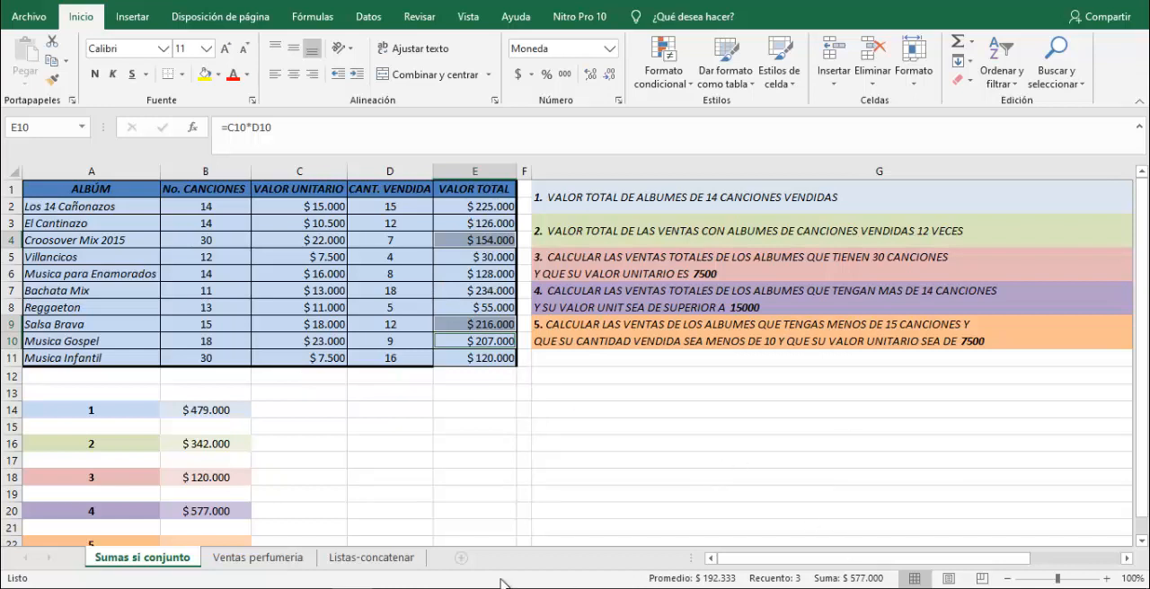
click(209, 510)
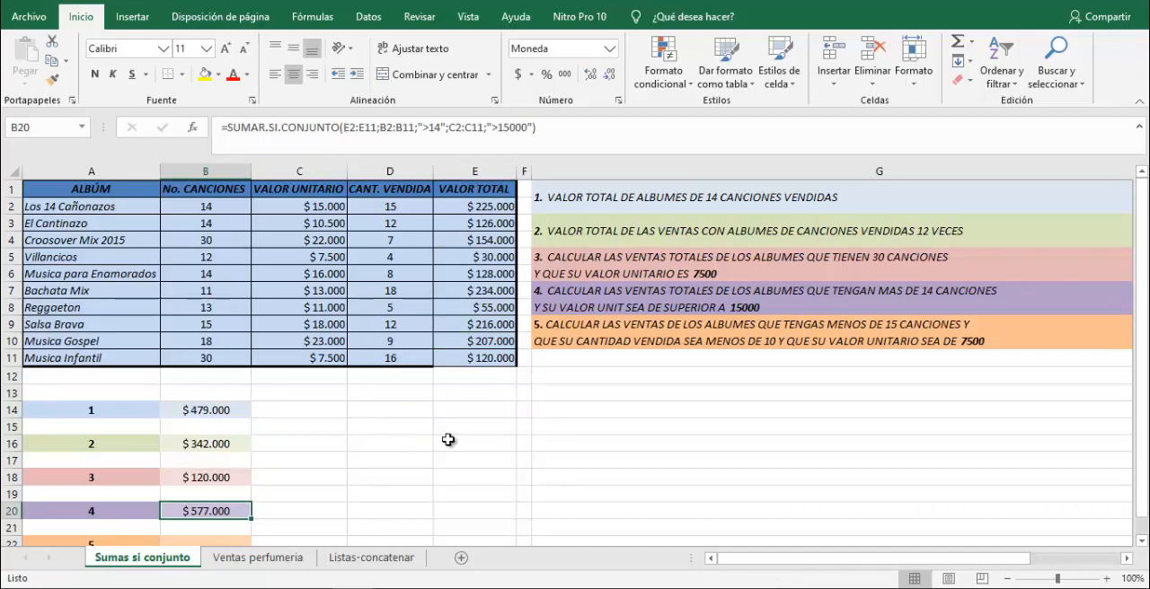
Begin a SUMAR.SI.CONJUNTO formula in B22 for question 5, using E2:E11 as the sum range.
scroll(470, 431, down, 1)
scroll(471, 431, up, 1)
click(243, 541)
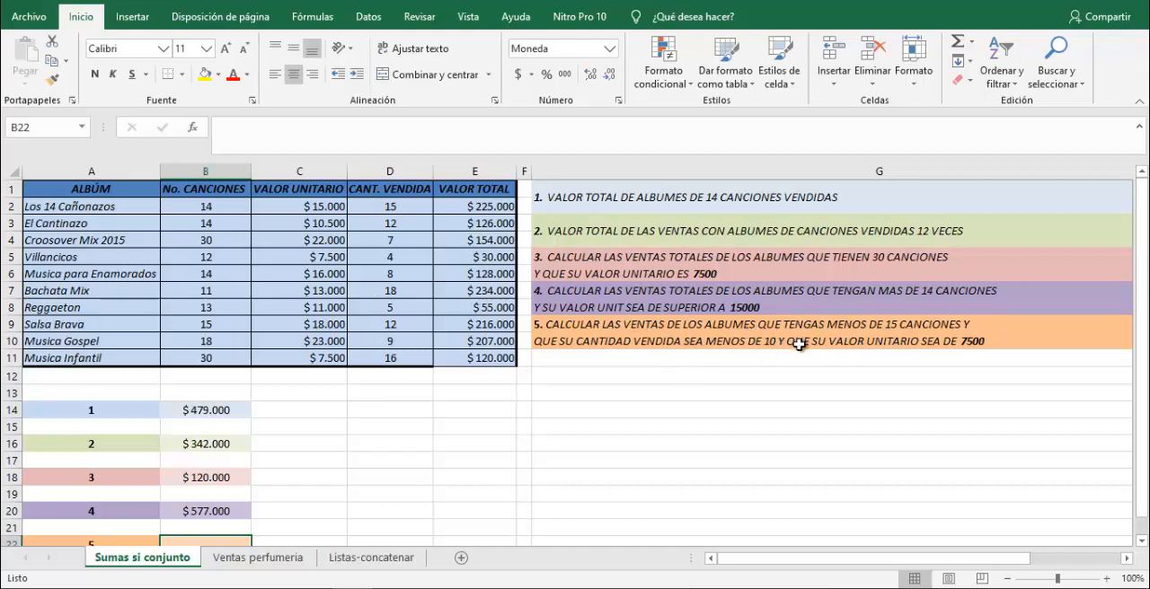
scroll(684, 438, down, 1)
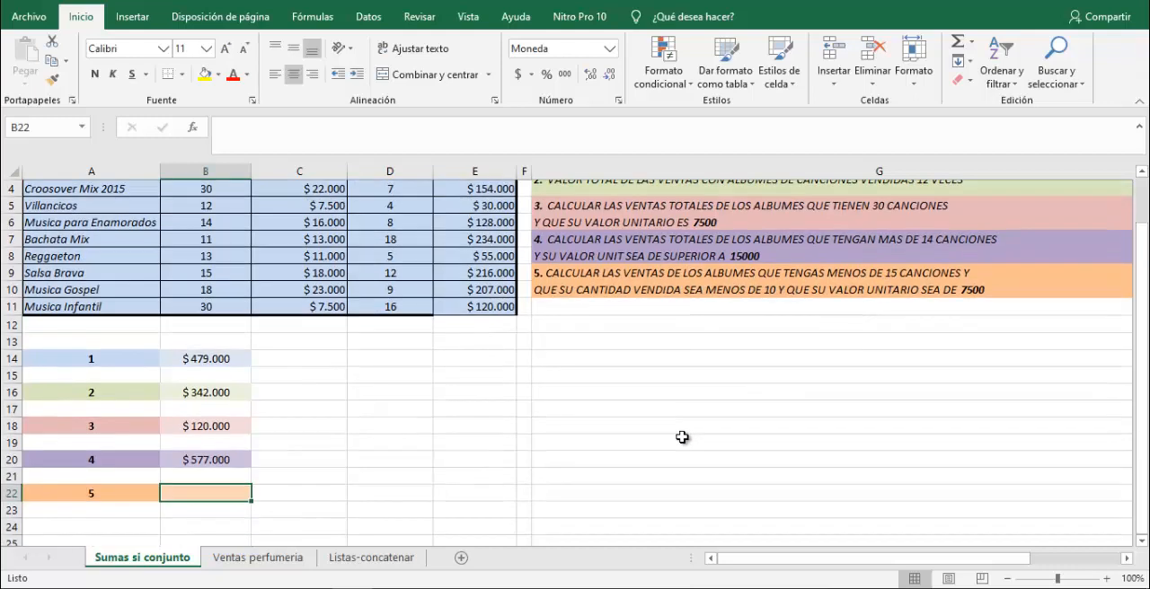
text(=)
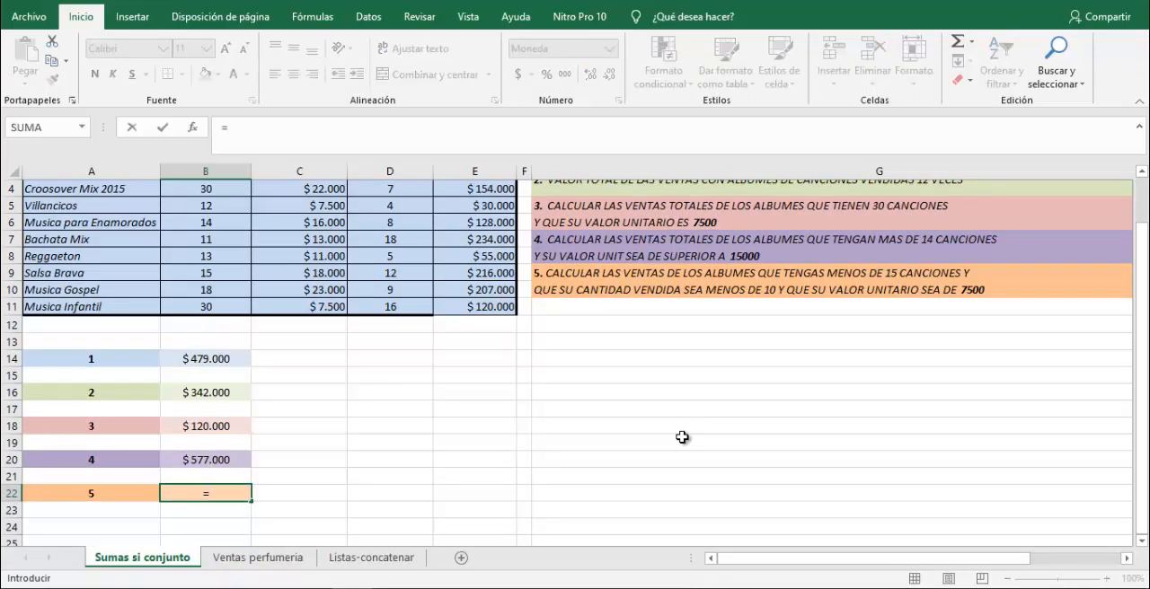
text(sumar)
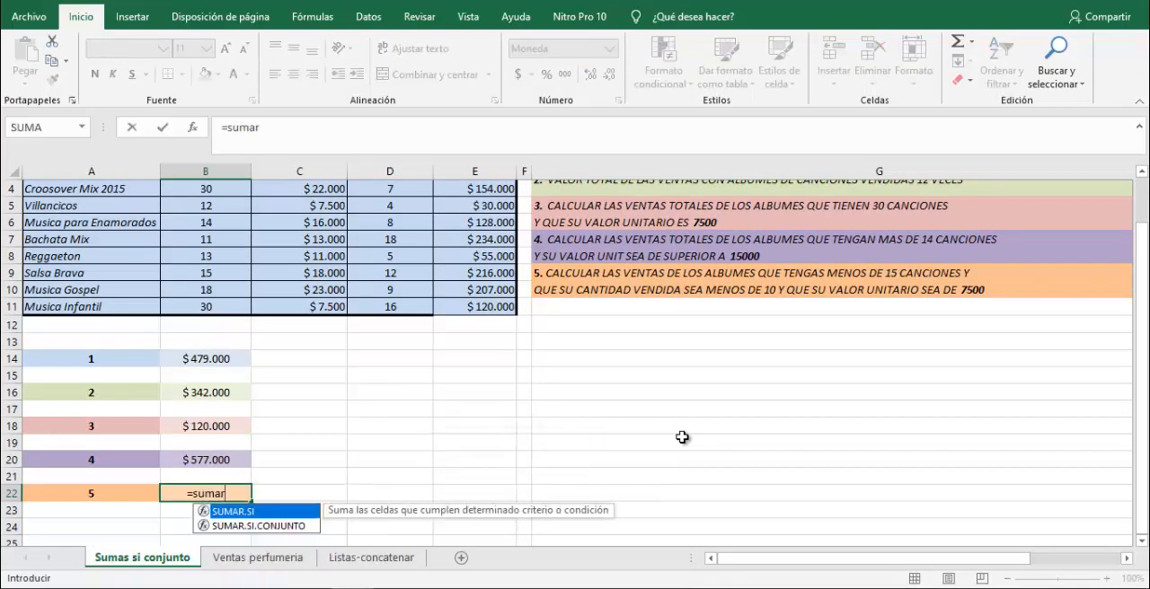
key(Down)
key(Tab)
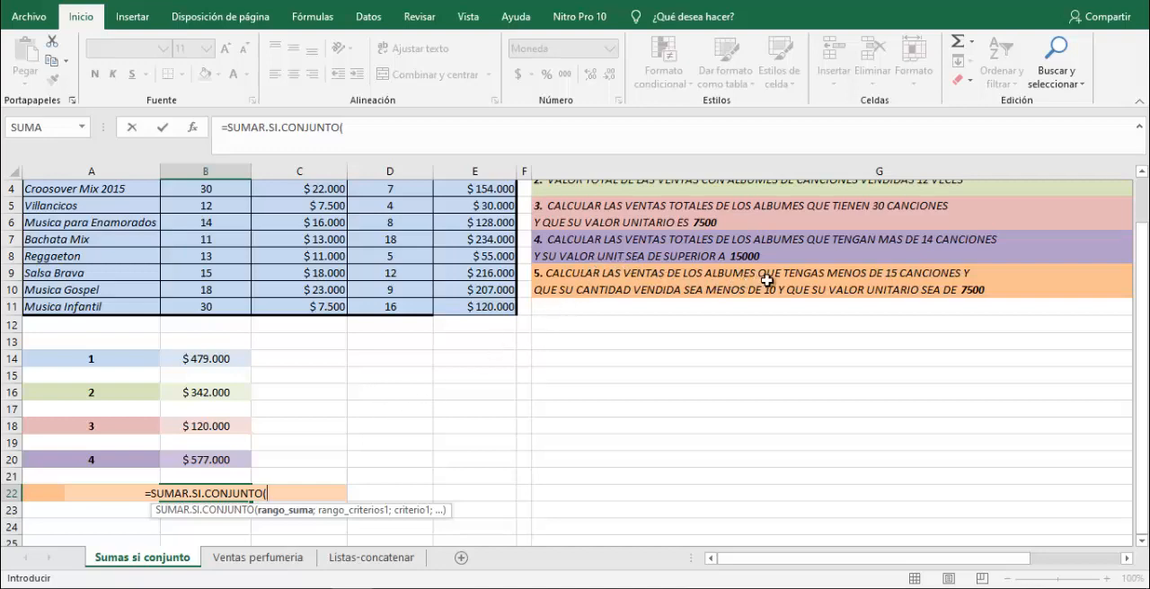
scroll(790, 283, up, 2)
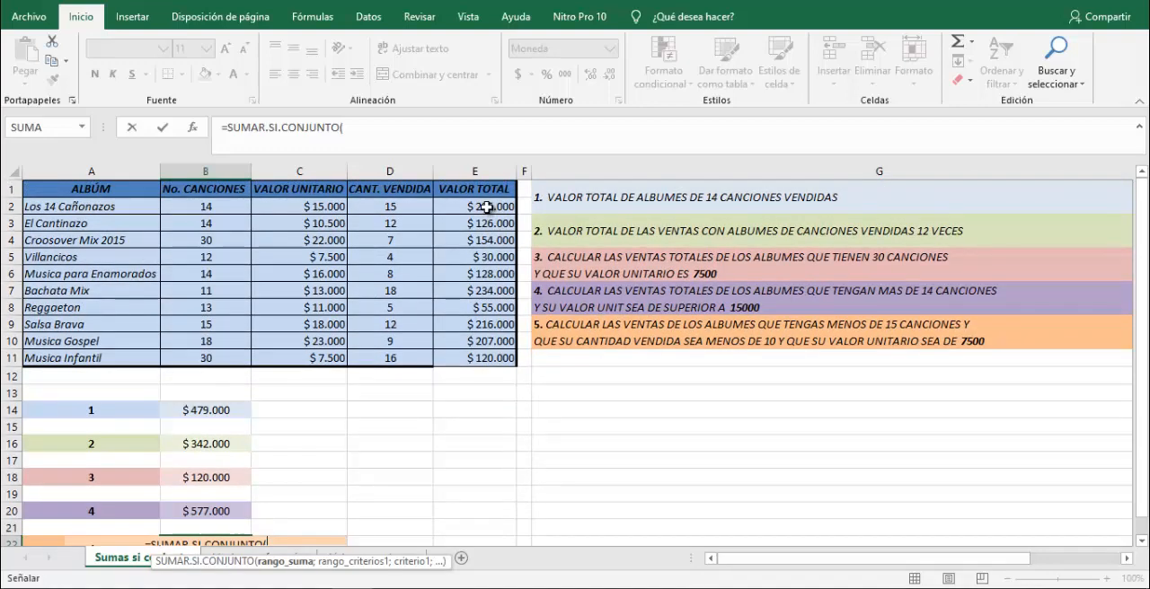
drag(486, 206, 496, 363)
scroll(545, 386, down, 1)
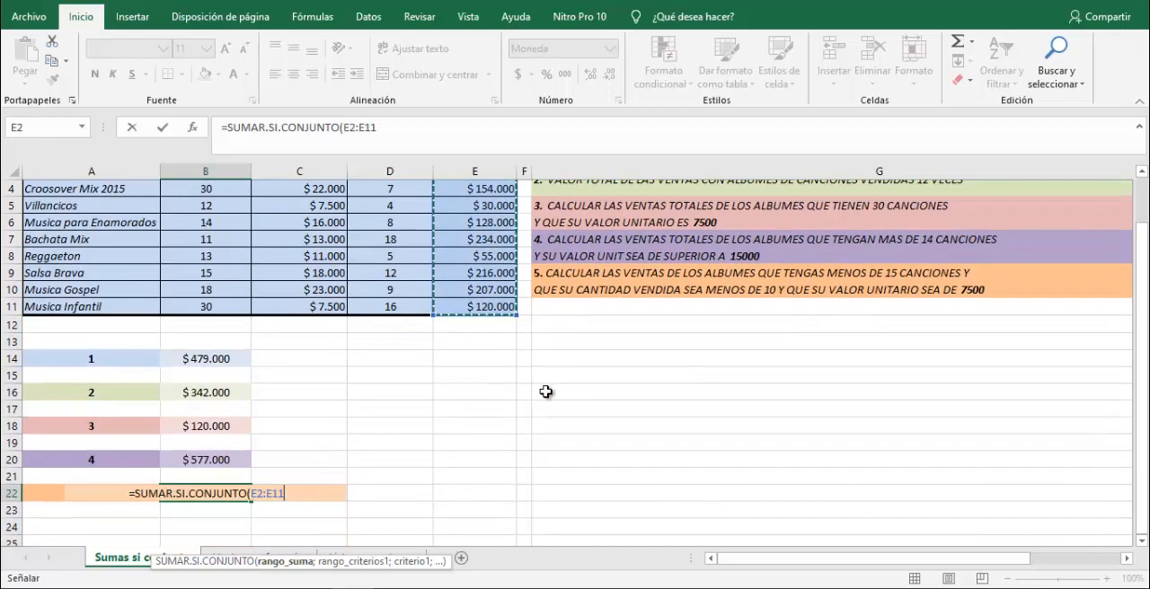
Add criteria range B2:B11 with criterion "<15" to the B22 formula.
text(;)
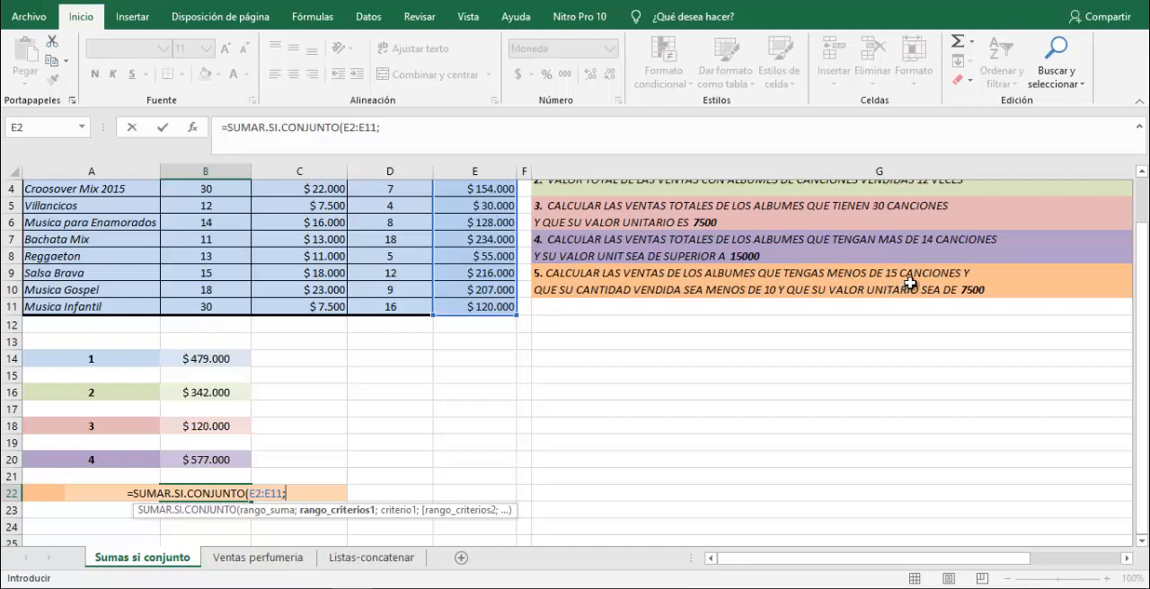
scroll(902, 287, up, 1)
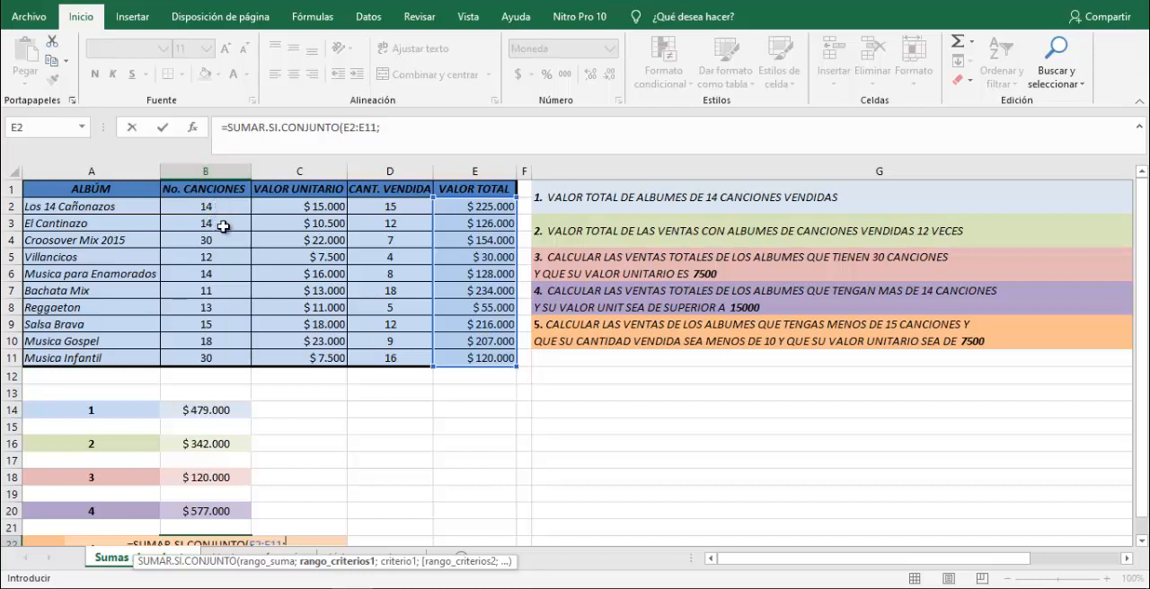
drag(214, 202, 231, 358)
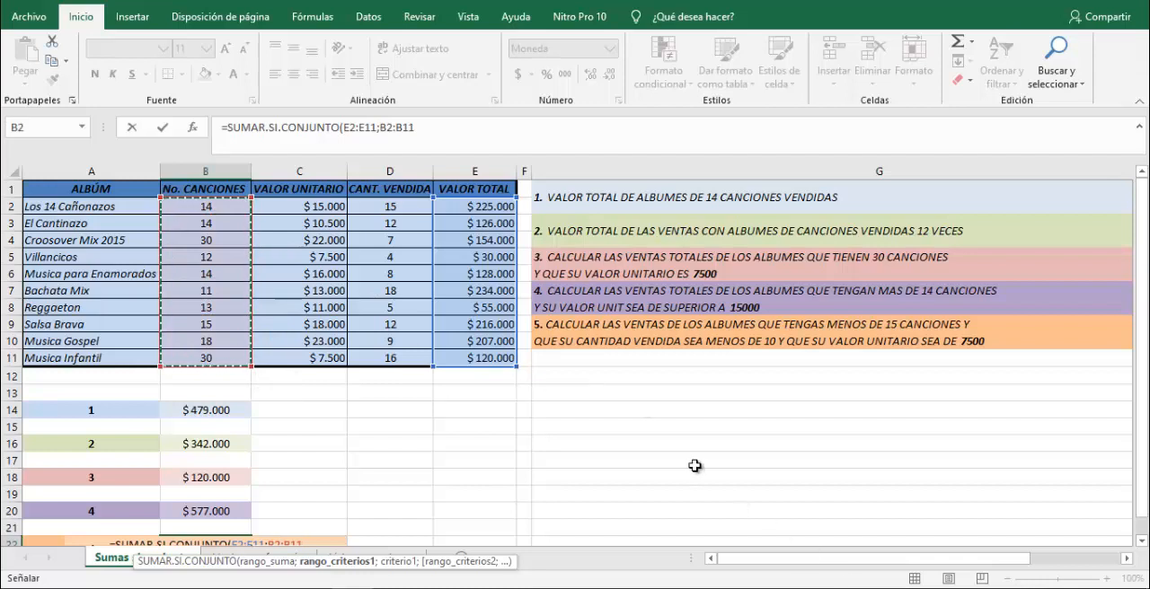
text(;")
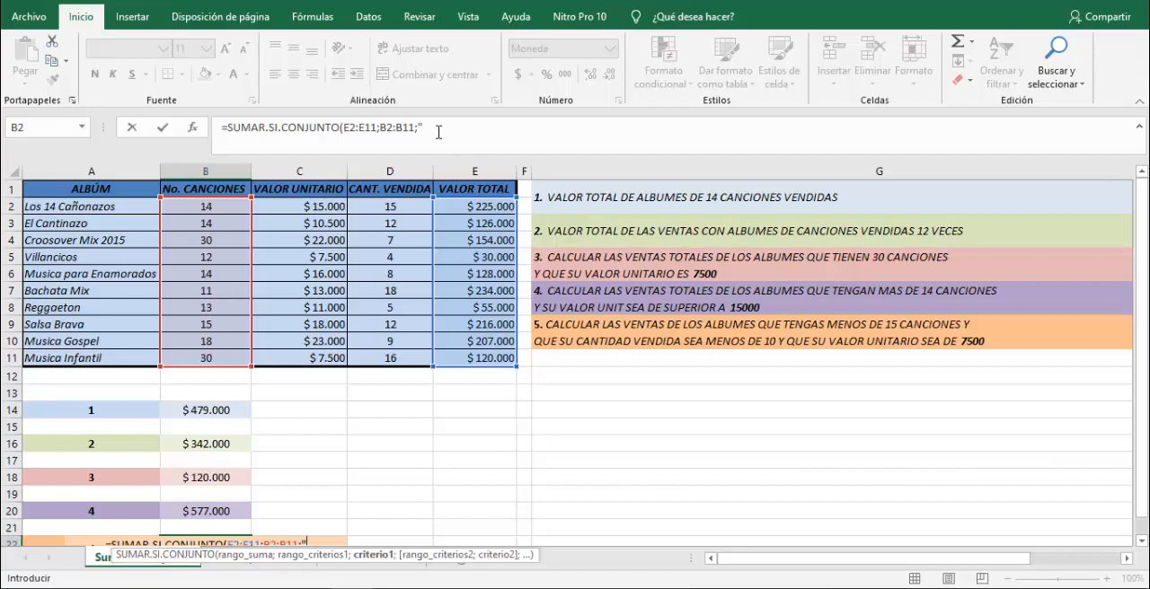
click(438, 132)
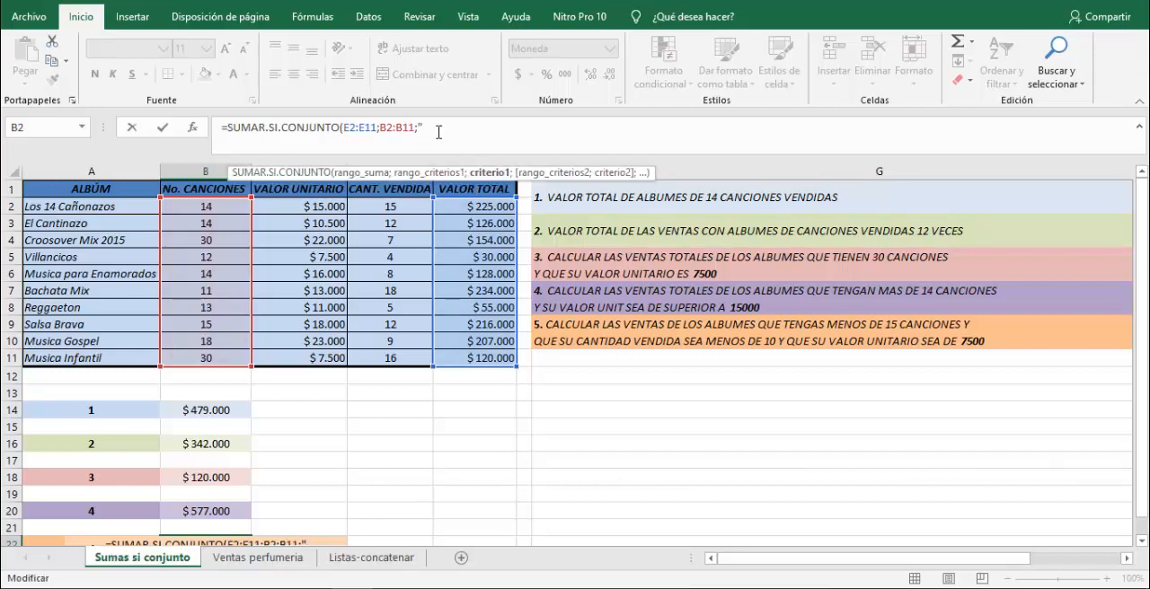
text(<)
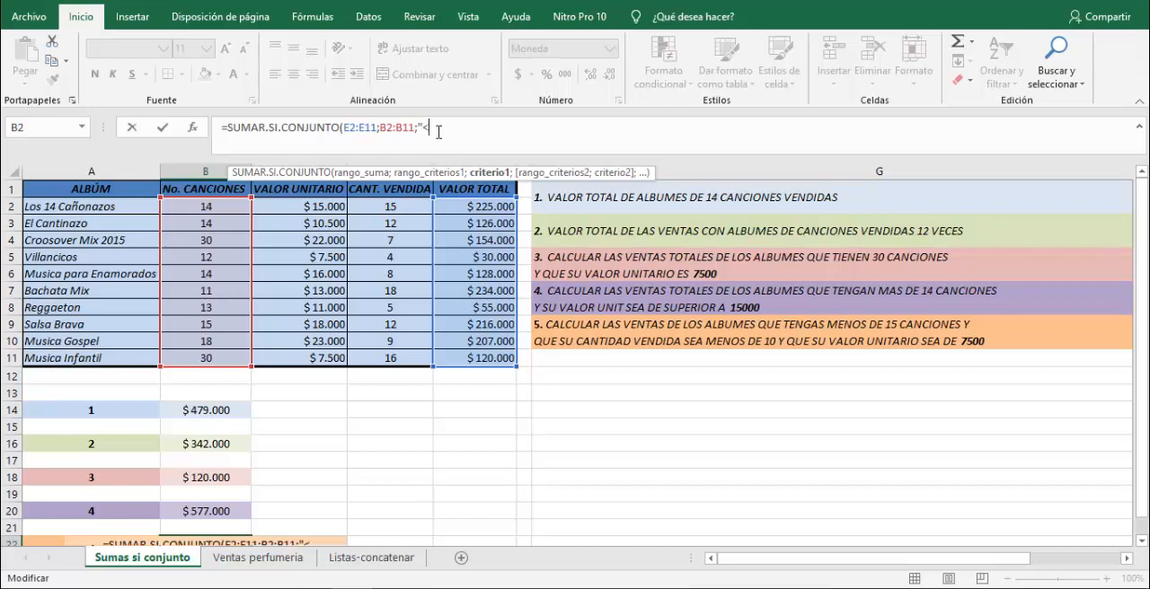
text(15)
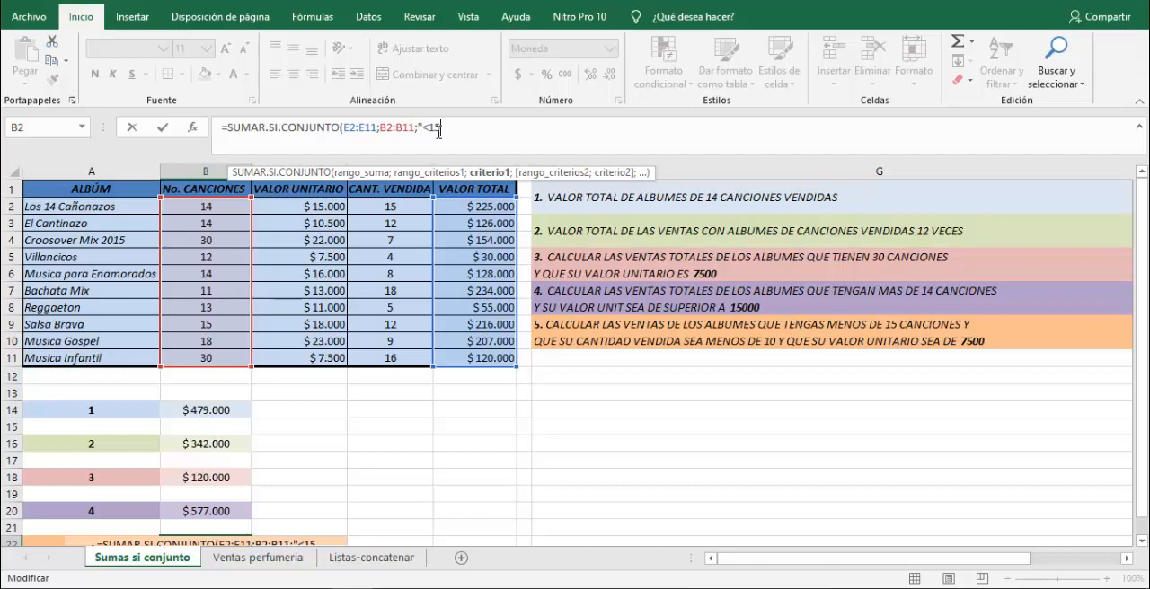
text(";)
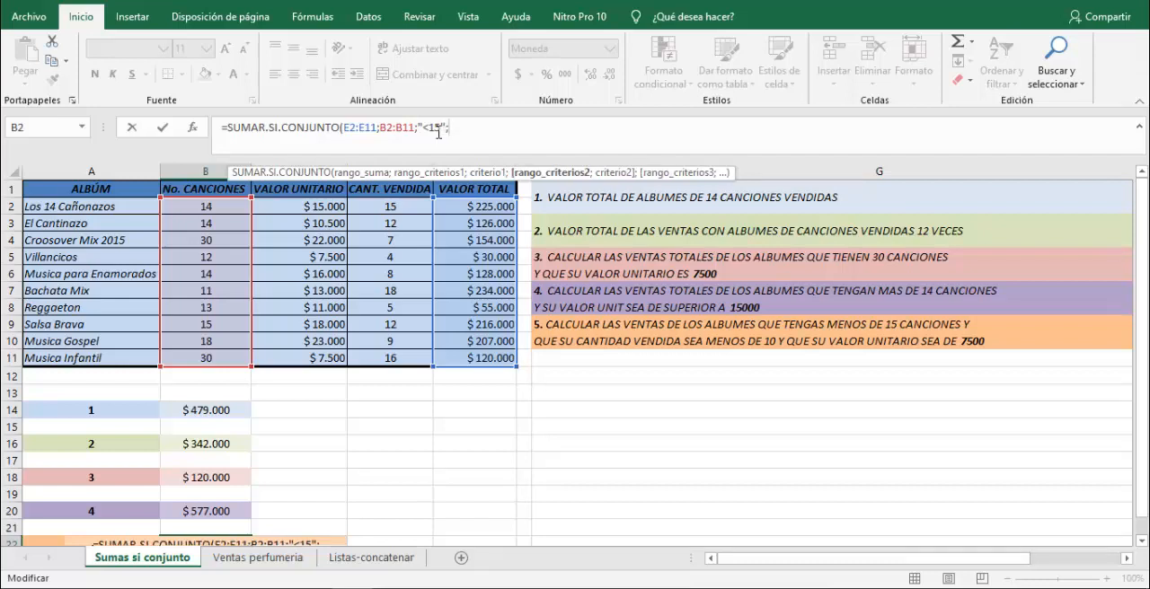
click(425, 127)
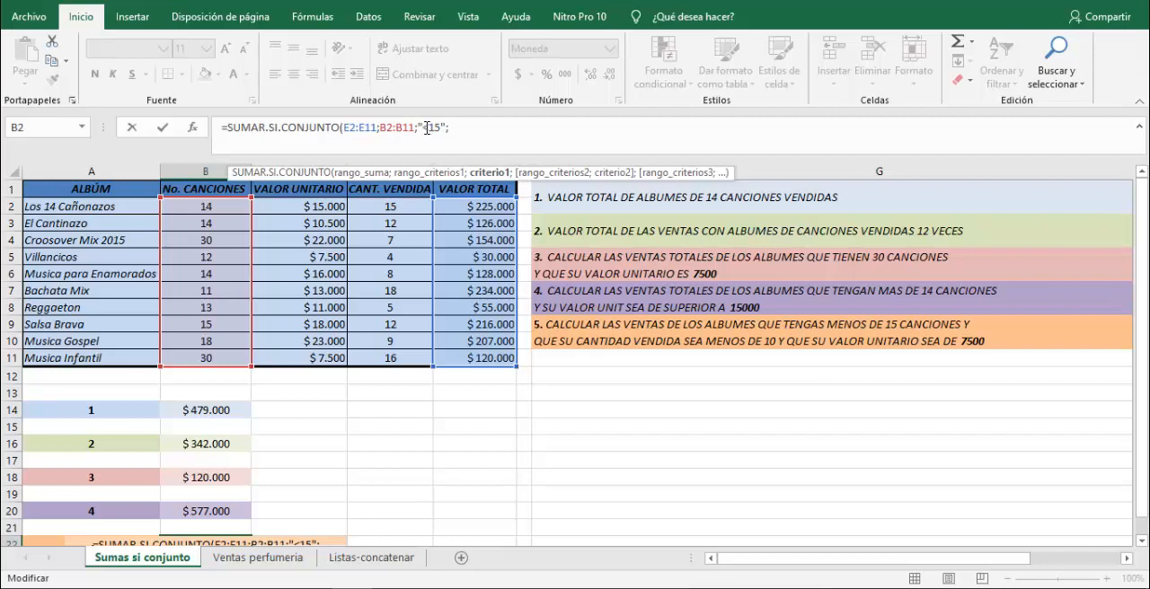
click(459, 128)
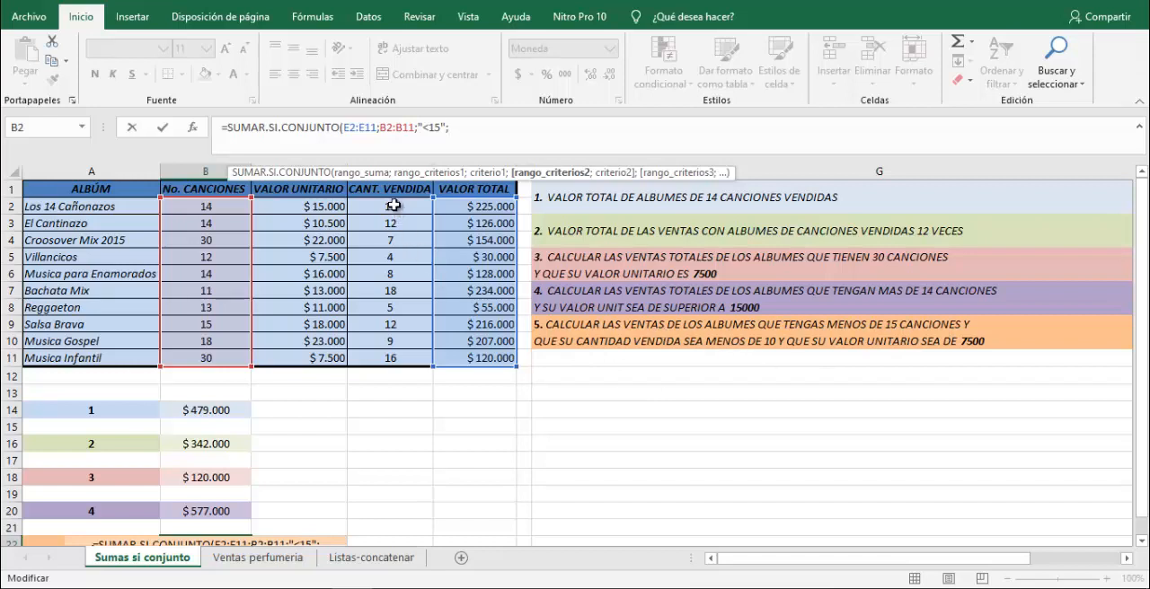
Add criteria range D2:D11 with criterion "<10" to the B22 formula.
drag(395, 205, 412, 383)
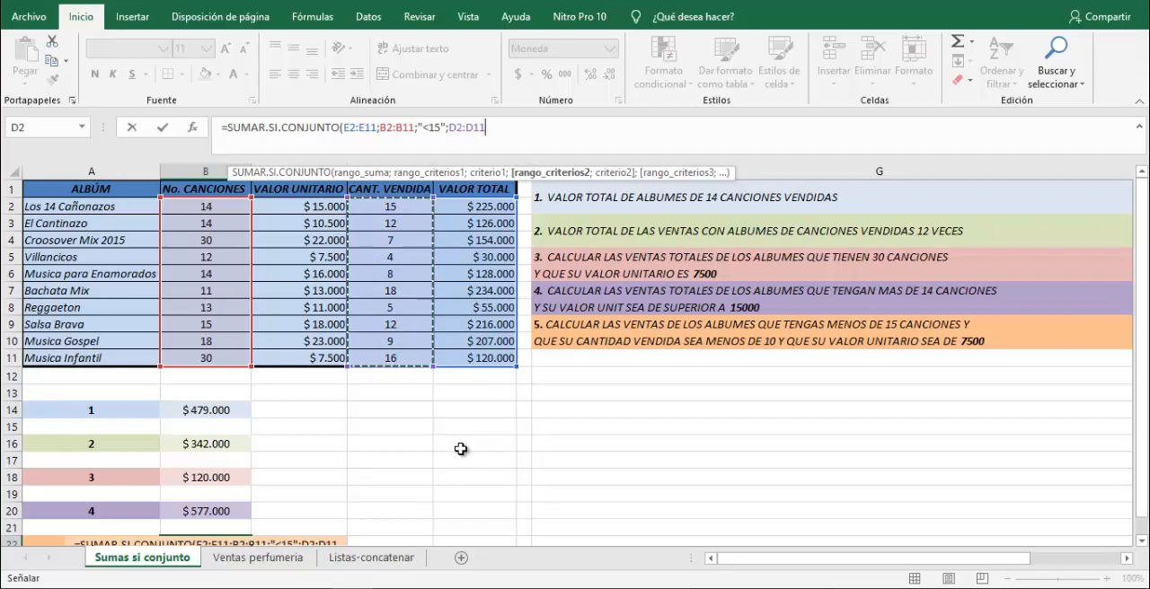
text(;")
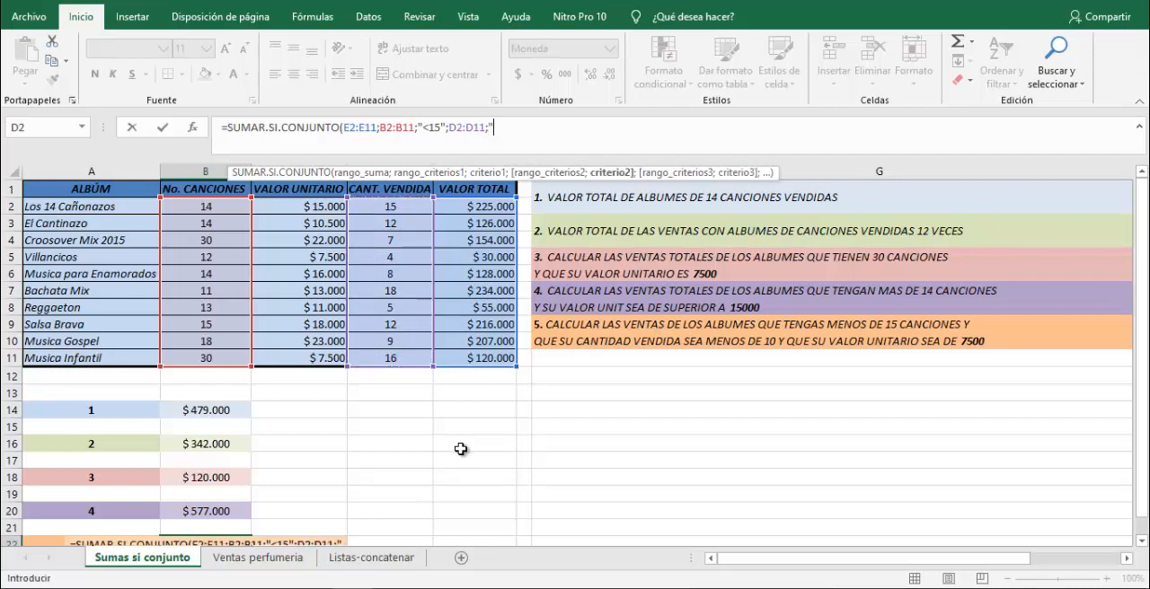
text(<)
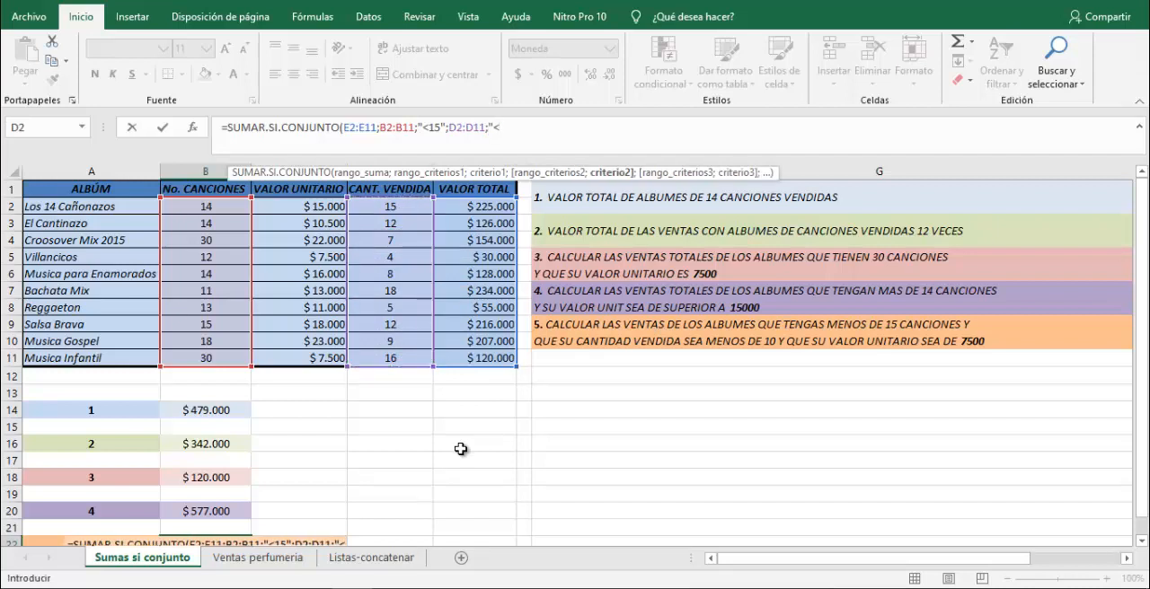
text(10)
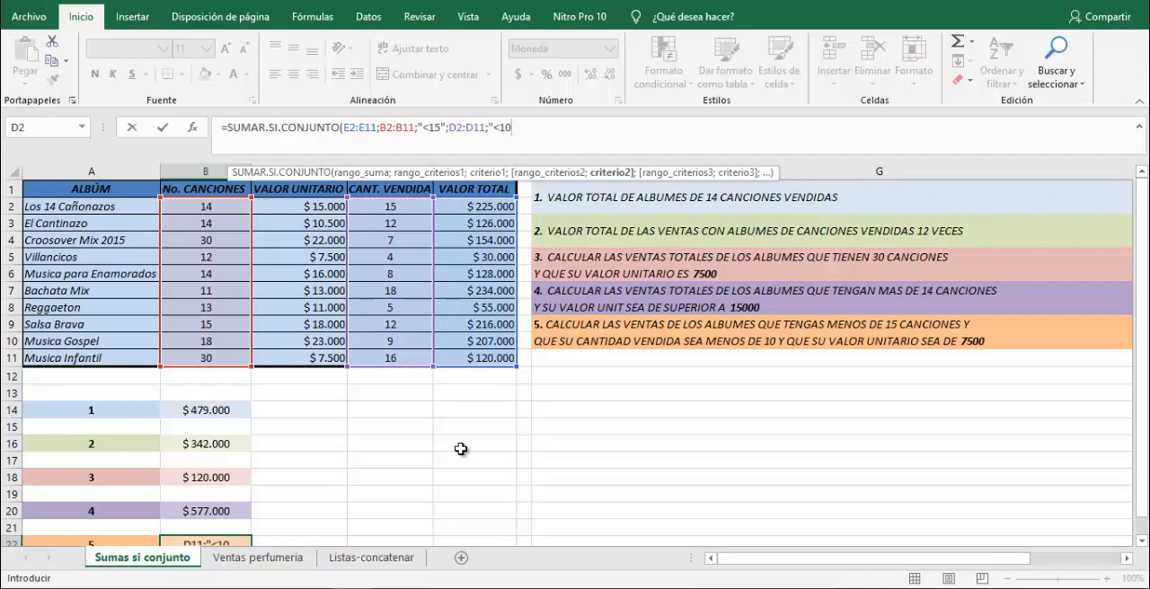
text(";)
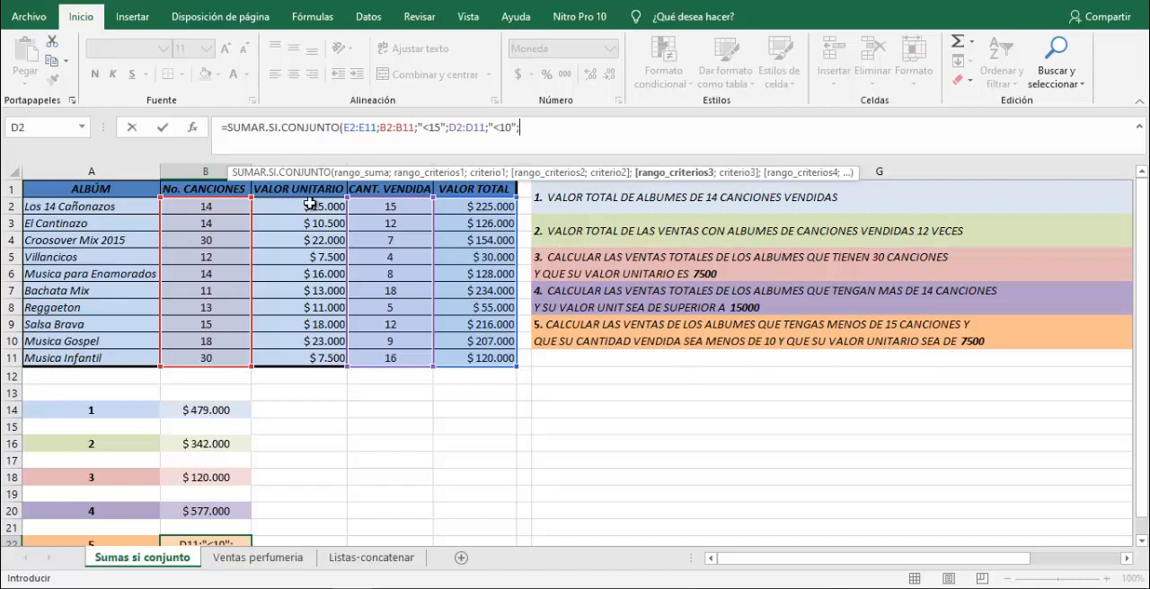
Add criteria range C2:C11 with criterion 7500 to the B22 formula and complete it.
drag(309, 206, 309, 357)
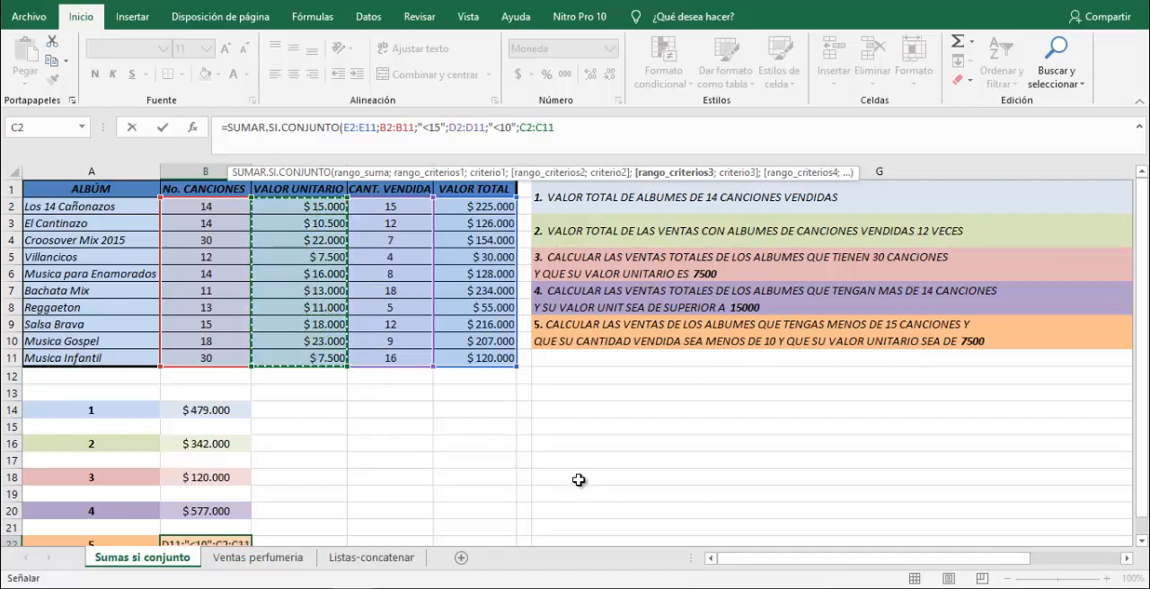
text(;)
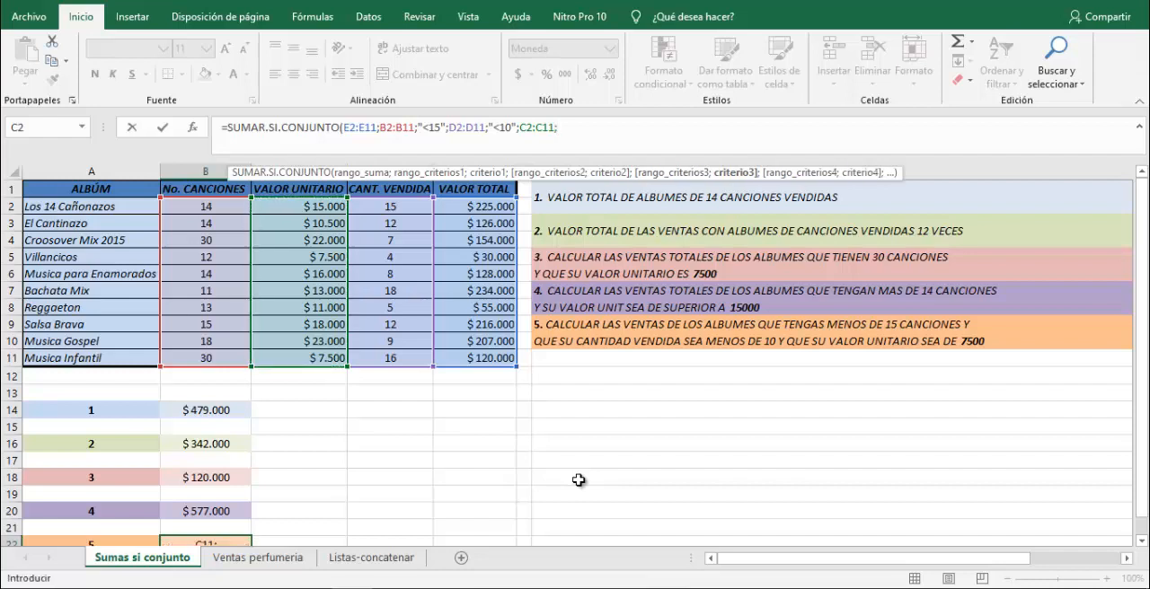
text(7500)
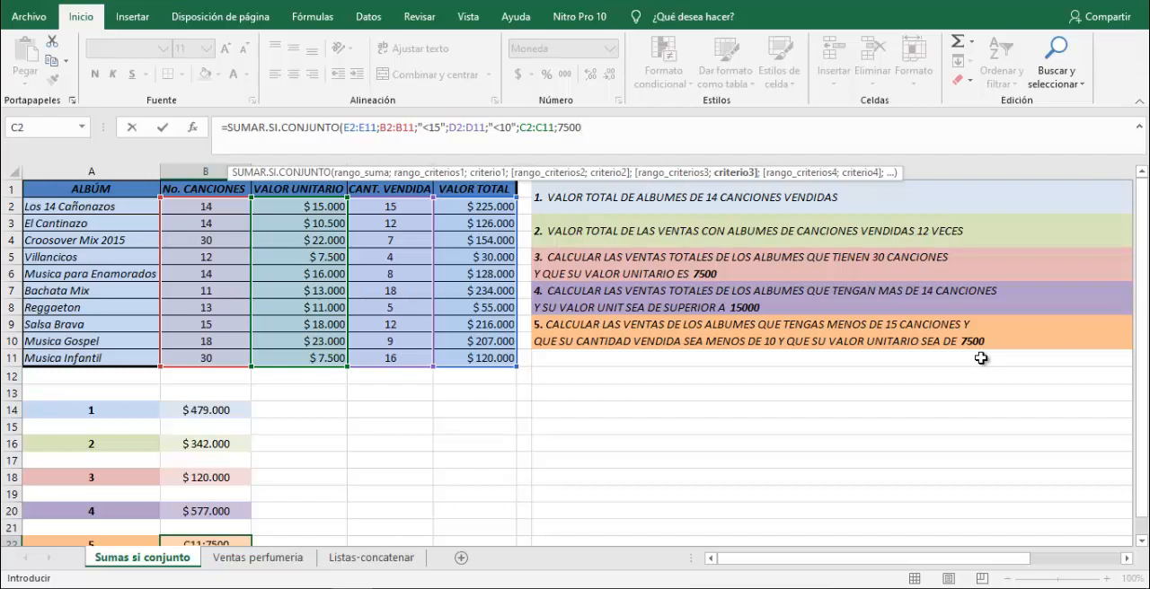
text())
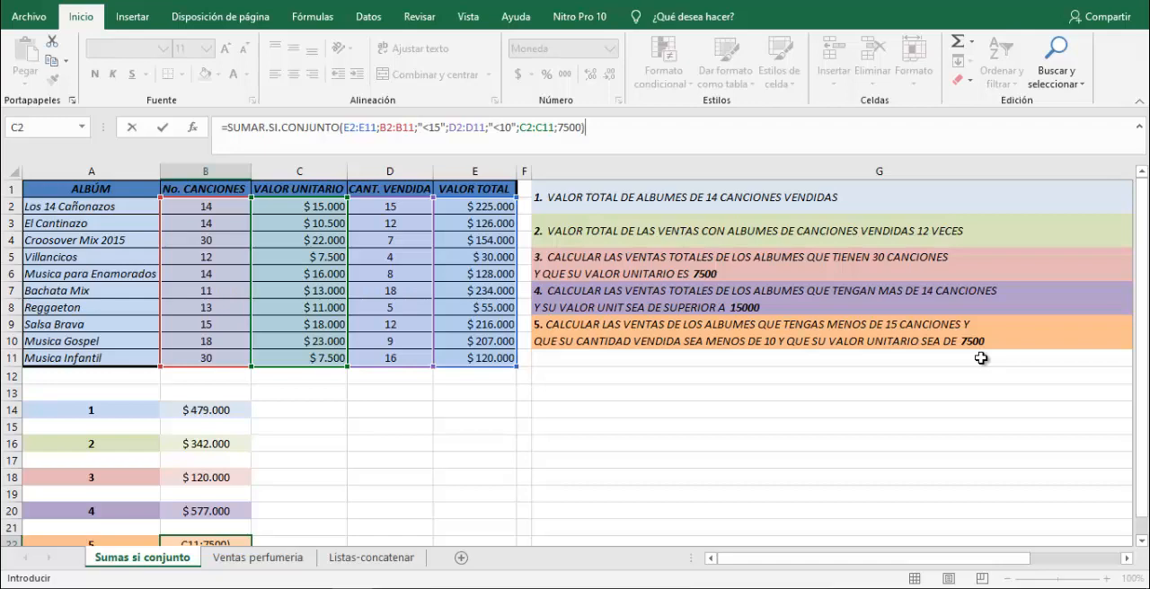
key(Left)
key(Right)
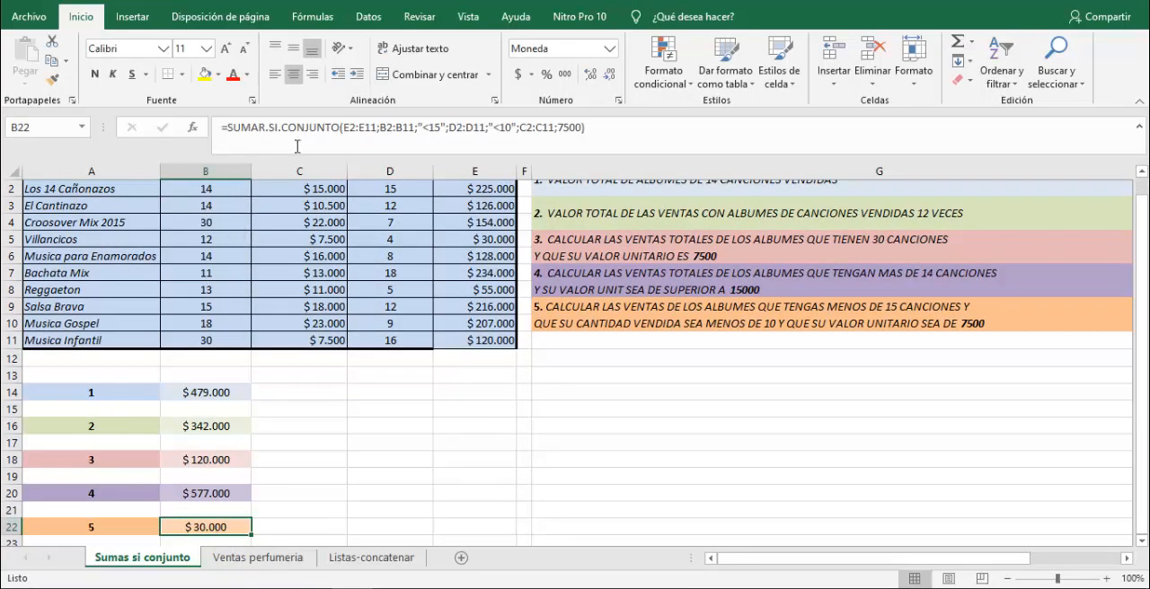
Review the criteria pairs and the sum range E2:E11 inside the B22 formula without changing it.
drag(380, 127, 585, 129)
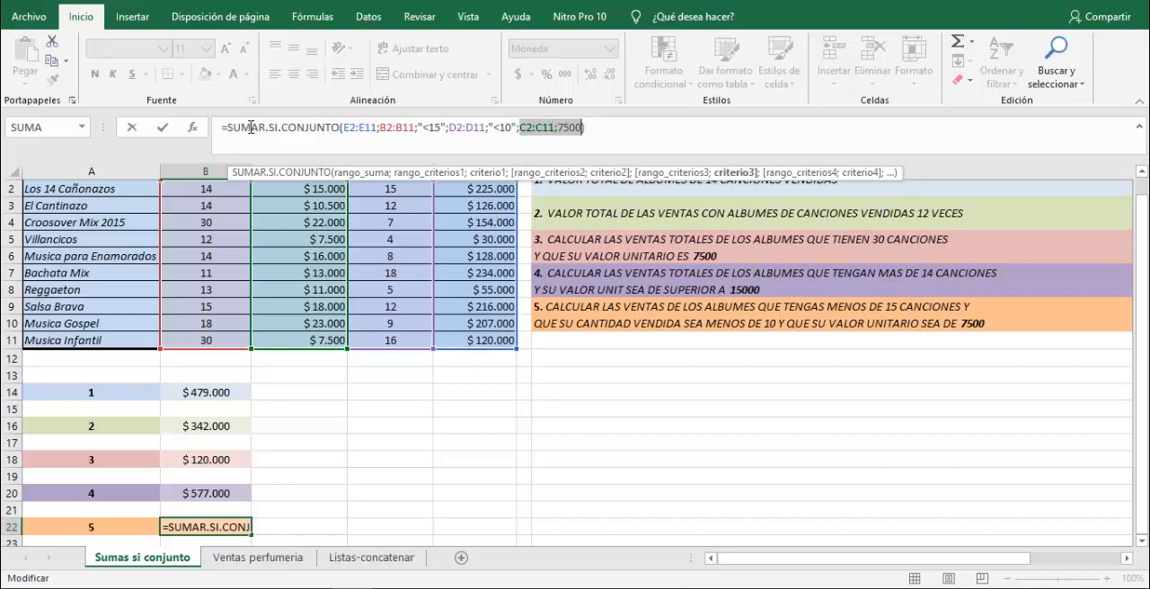
drag(344, 128, 377, 128)
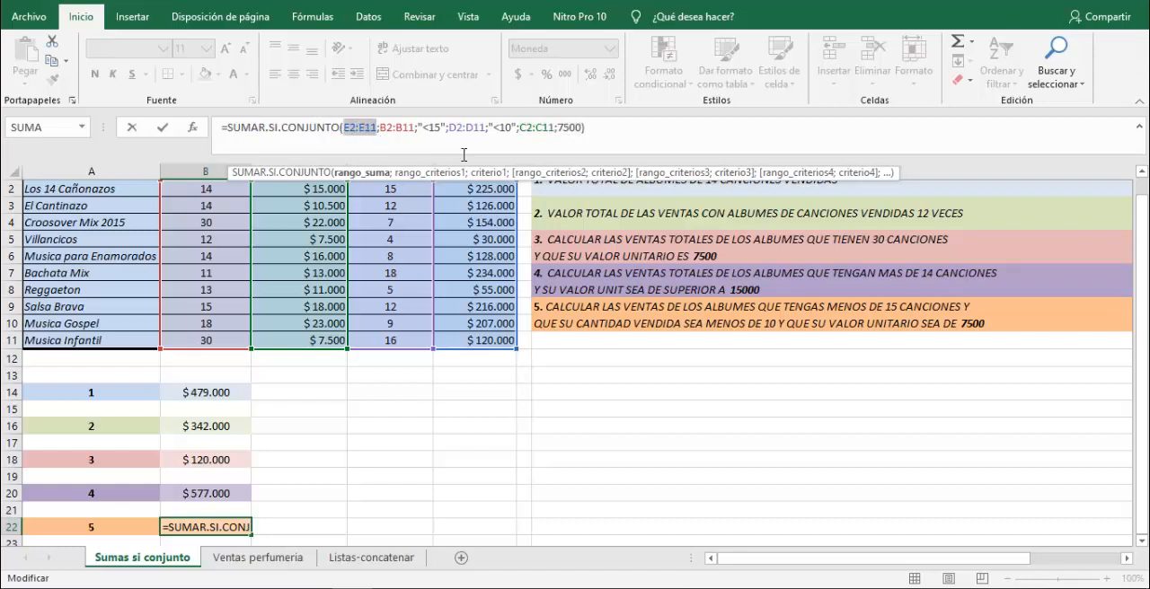
key(Return)
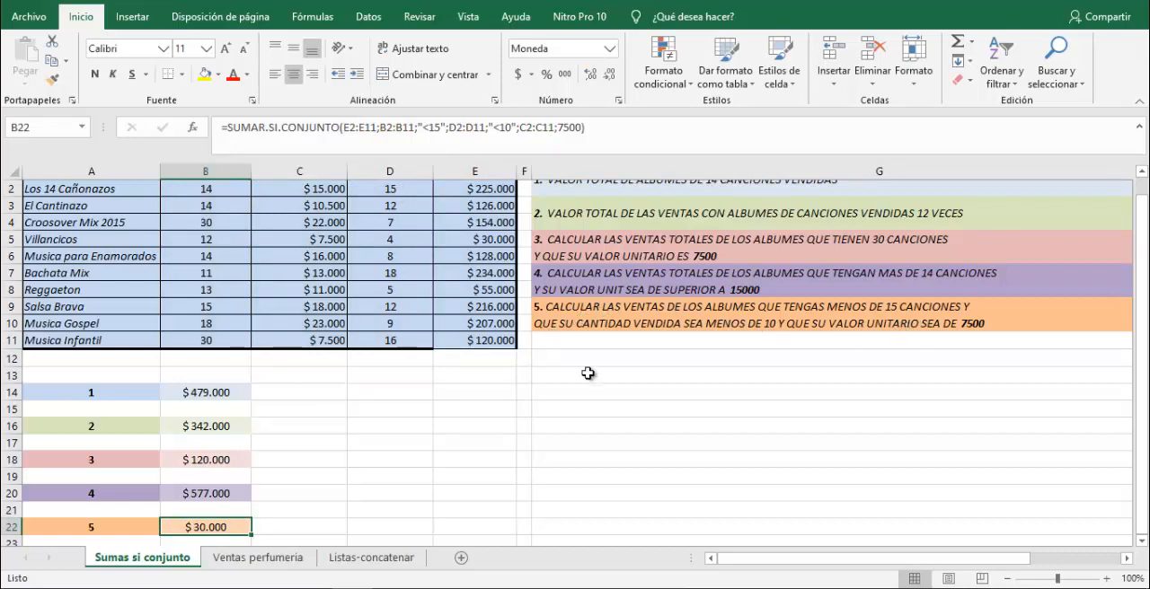
Check the question 5 result by comparing song counts, unit values and quantities in the album rows, and compare the matching total with B22.
scroll(659, 381, up, 1)
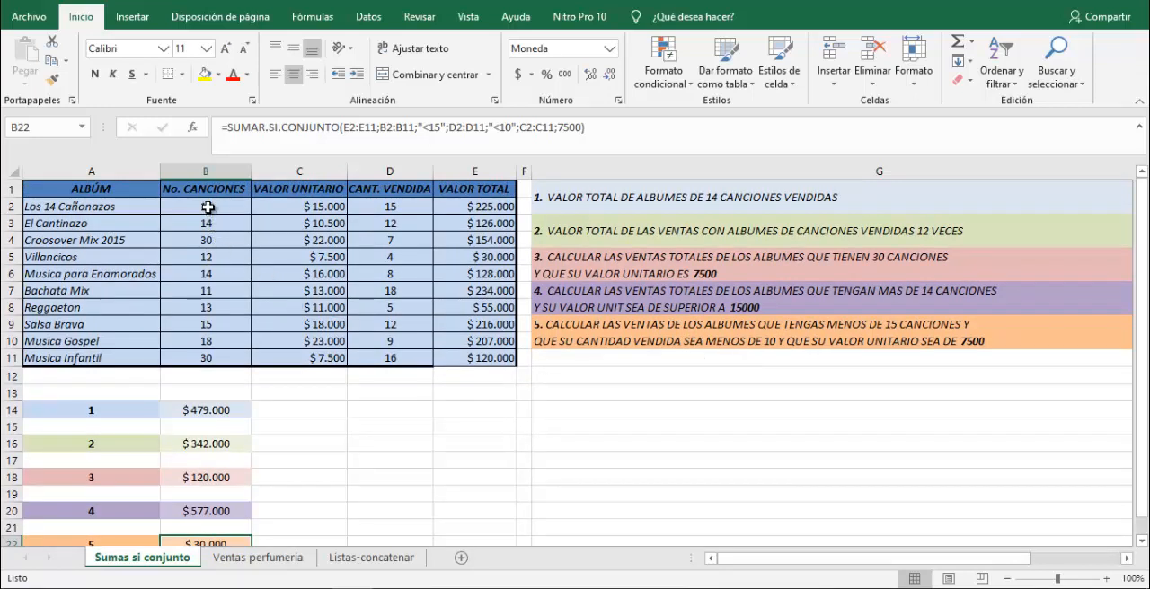
click(208, 208)
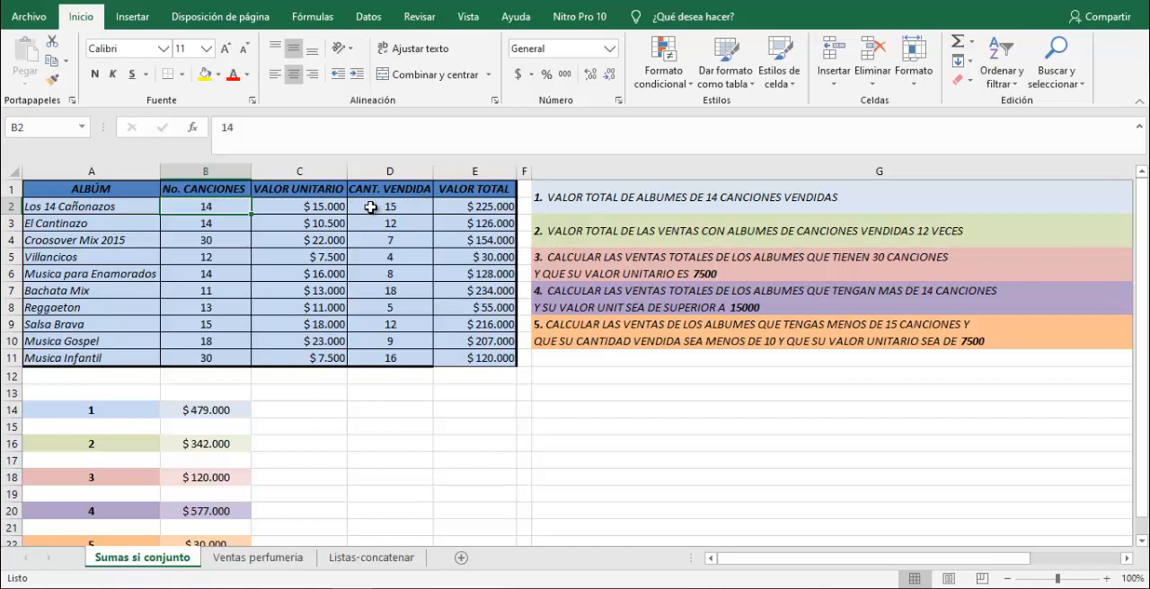
click(371, 207)
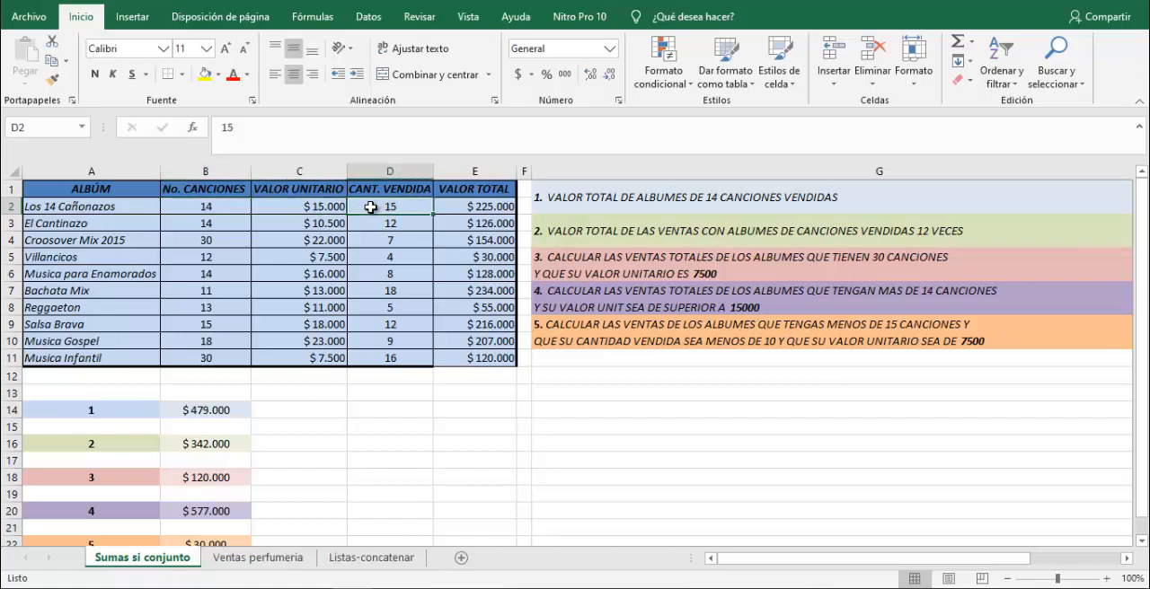
click(218, 224)
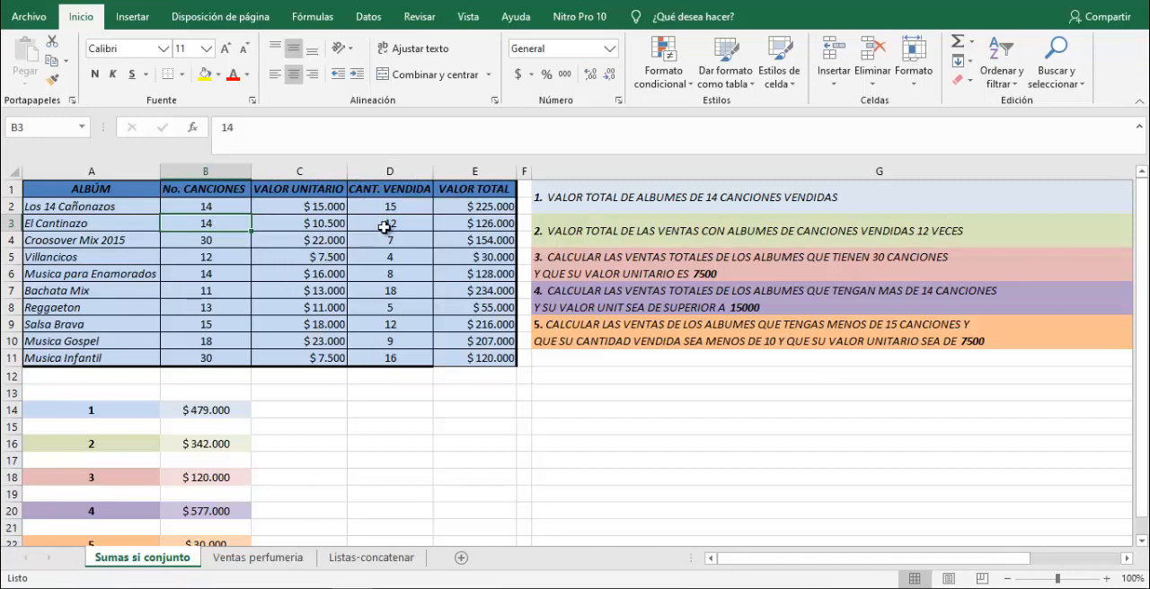
click(374, 224)
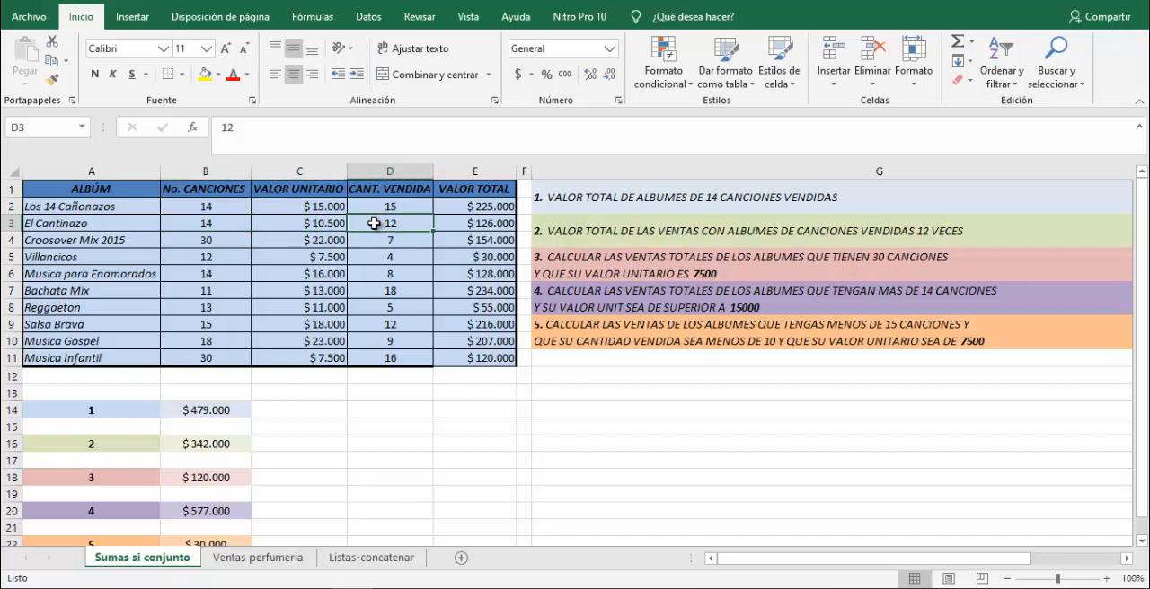
click(217, 258)
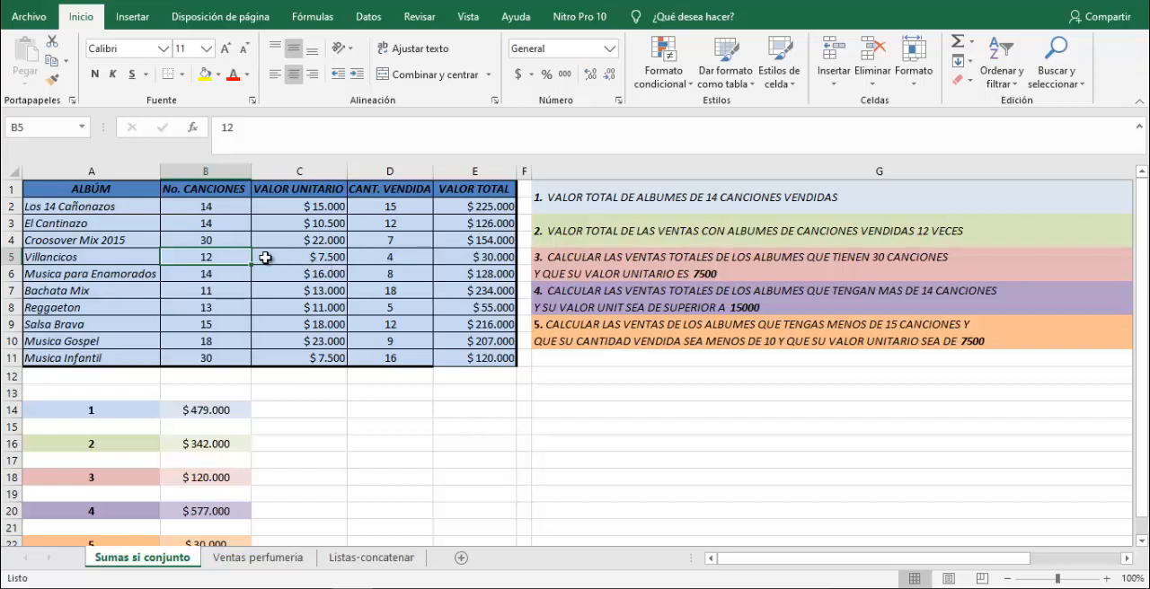
drag(236, 257, 371, 260)
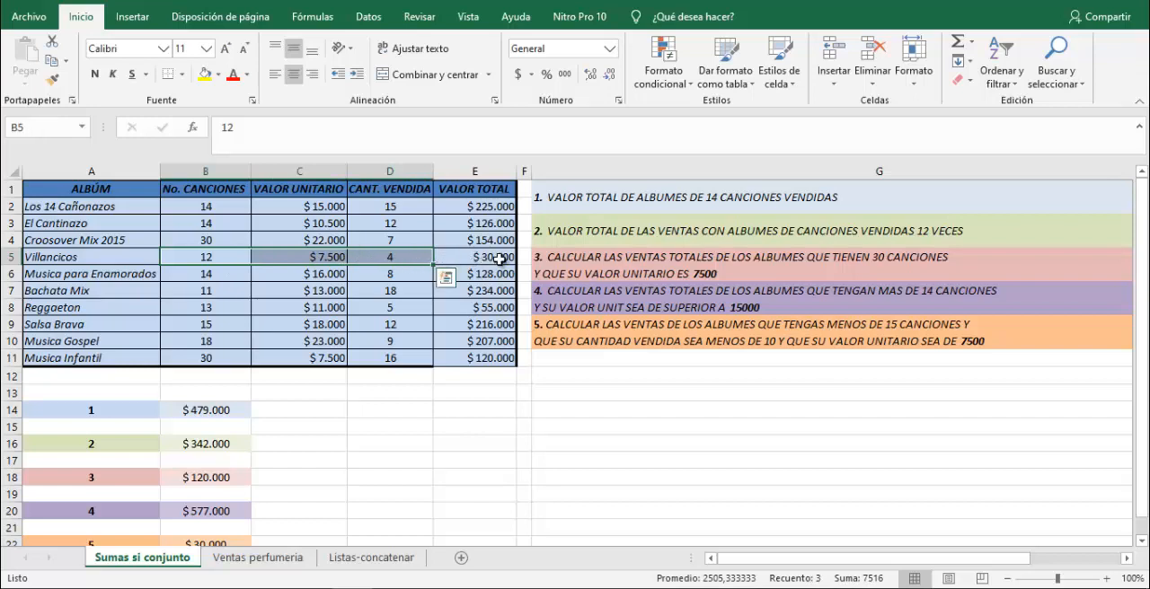
click(500, 259)
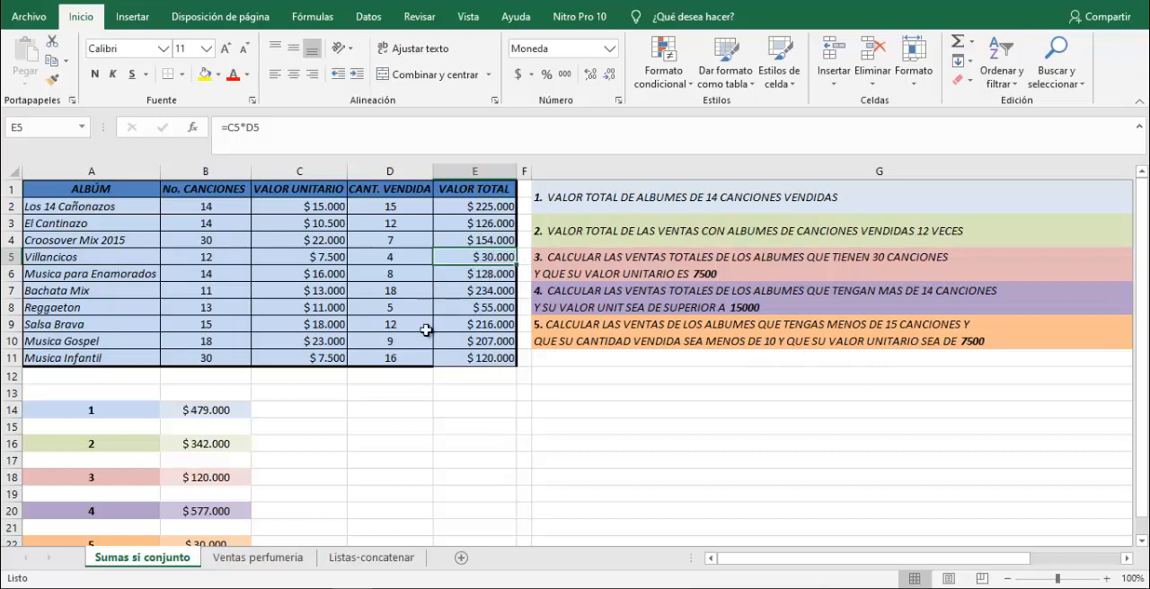
scroll(425, 330, down, 1)
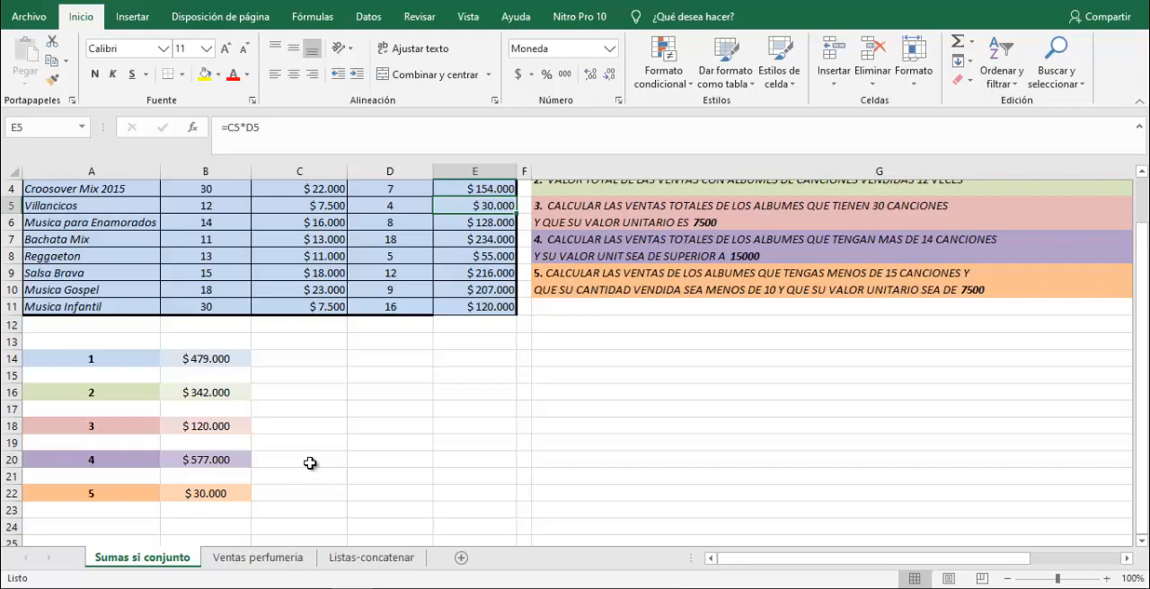
scroll(309, 463, up, 1)
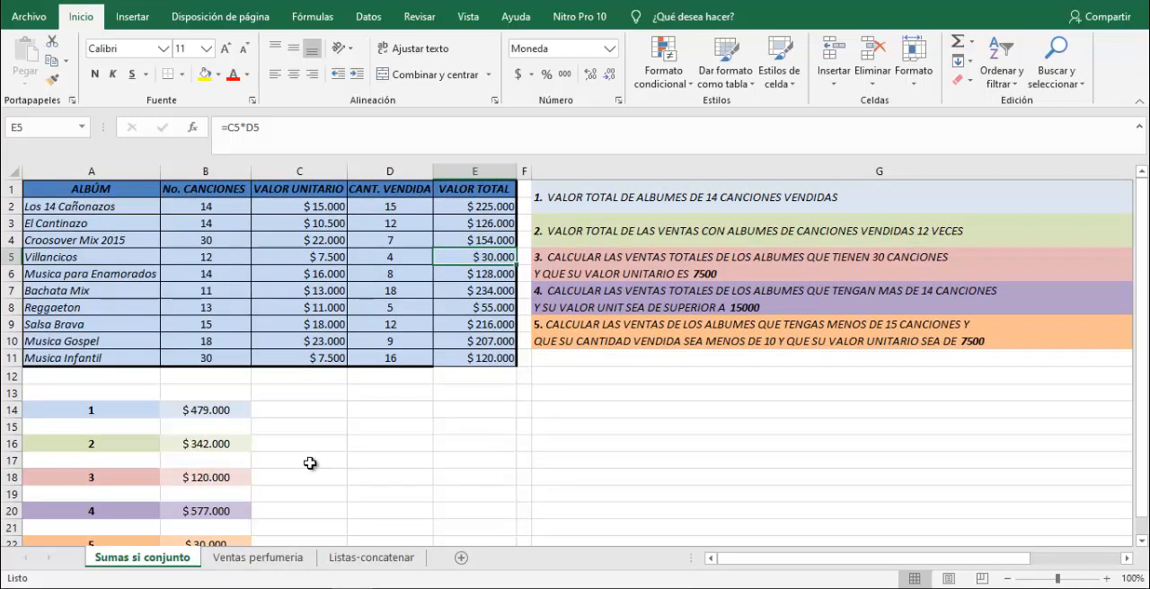
Review the song count, unit value and total value columns that the conditional sums rely on.
drag(232, 214, 236, 356)
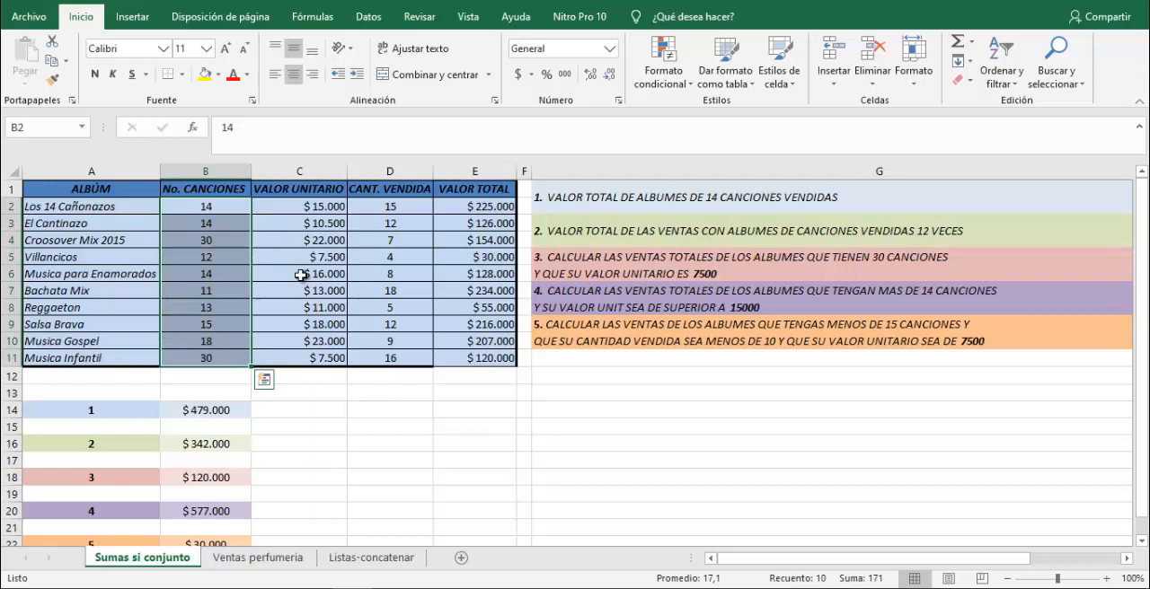
click(313, 209)
drag(313, 244, 316, 357)
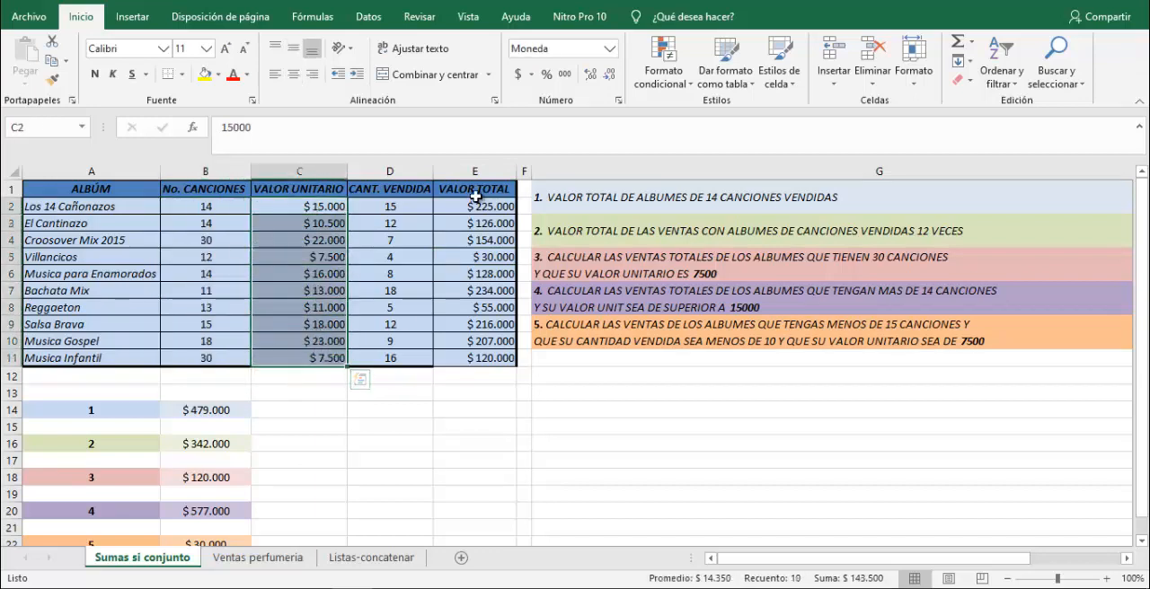
drag(475, 207, 478, 368)
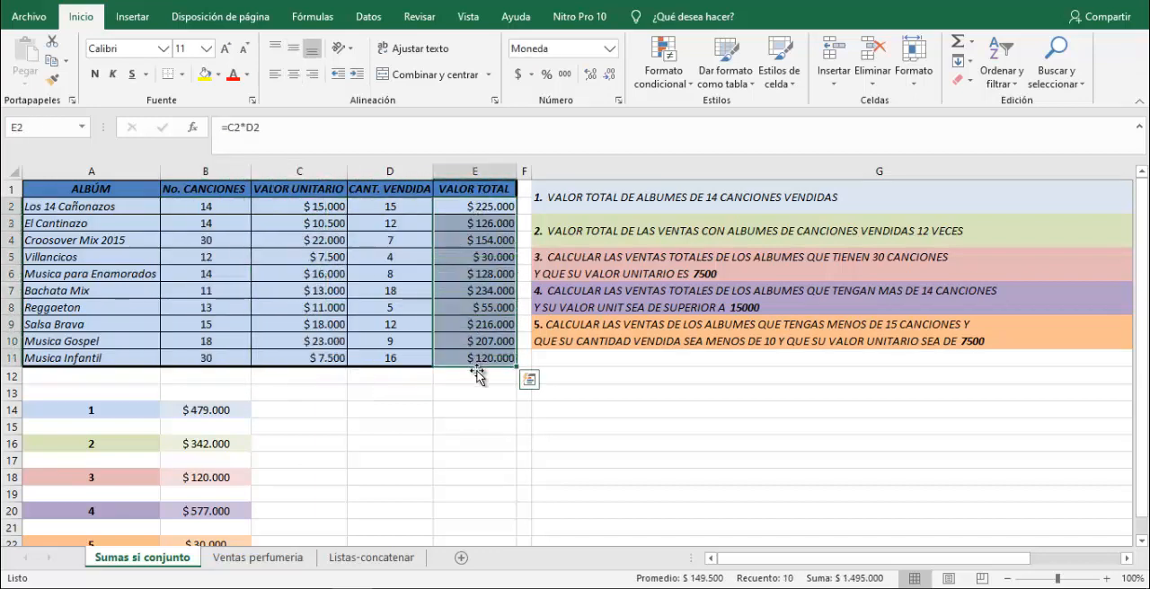
click(458, 445)
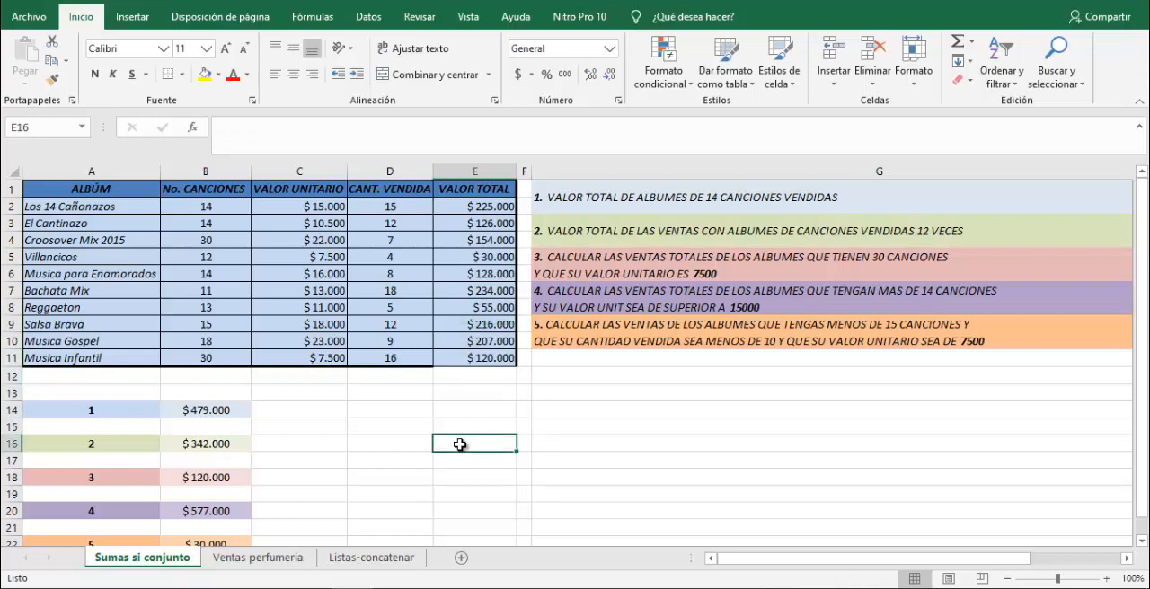
Open the Ventas perfumeria sheet and look over its sales table and the SUMAR SI and SUMAR SI CONJUNTO exercises.
click(235, 558)
click(564, 440)
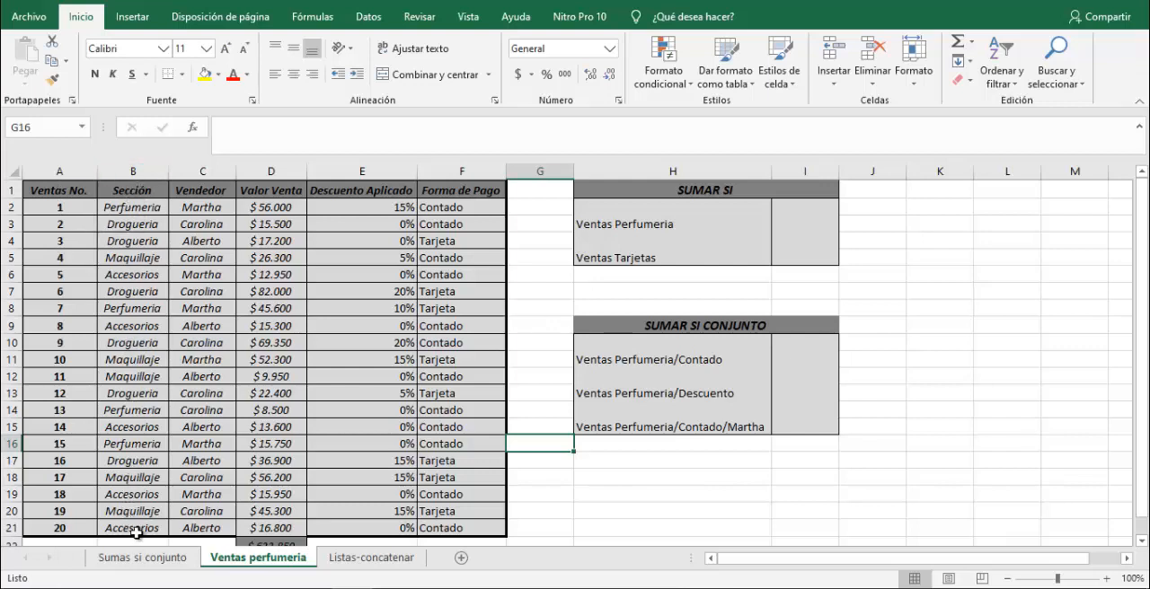
scroll(161, 473, down, 1)
scroll(159, 471, up, 1)
Begin a SUMAR.SI formula in I3 for Ventas Perfumeria, using the section column B2:B21 as the criteria range.
click(798, 225)
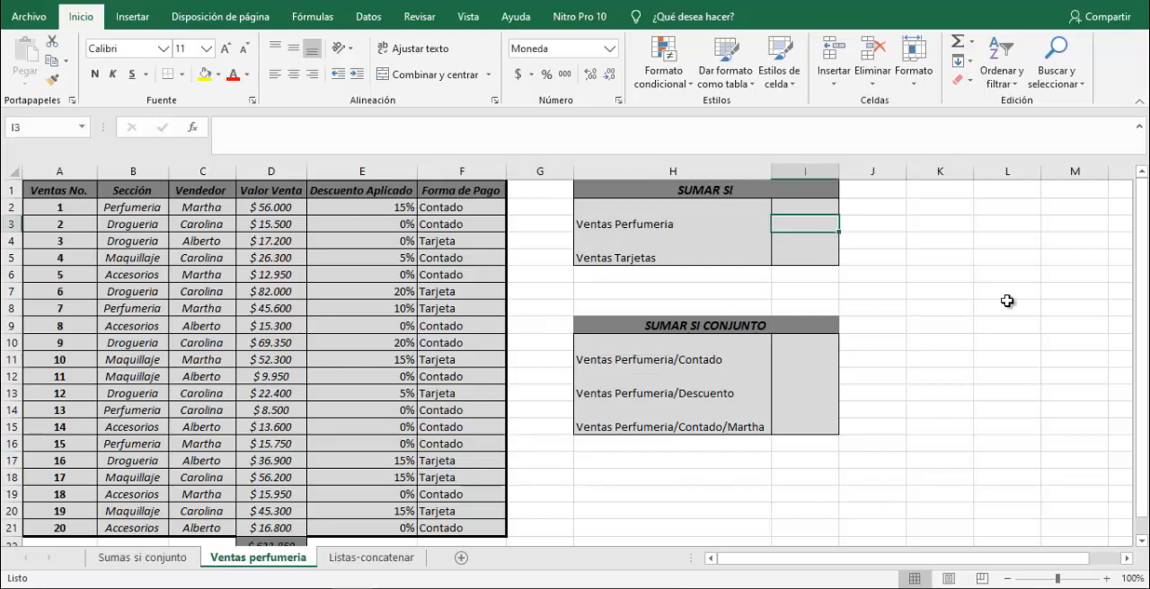
text(=)
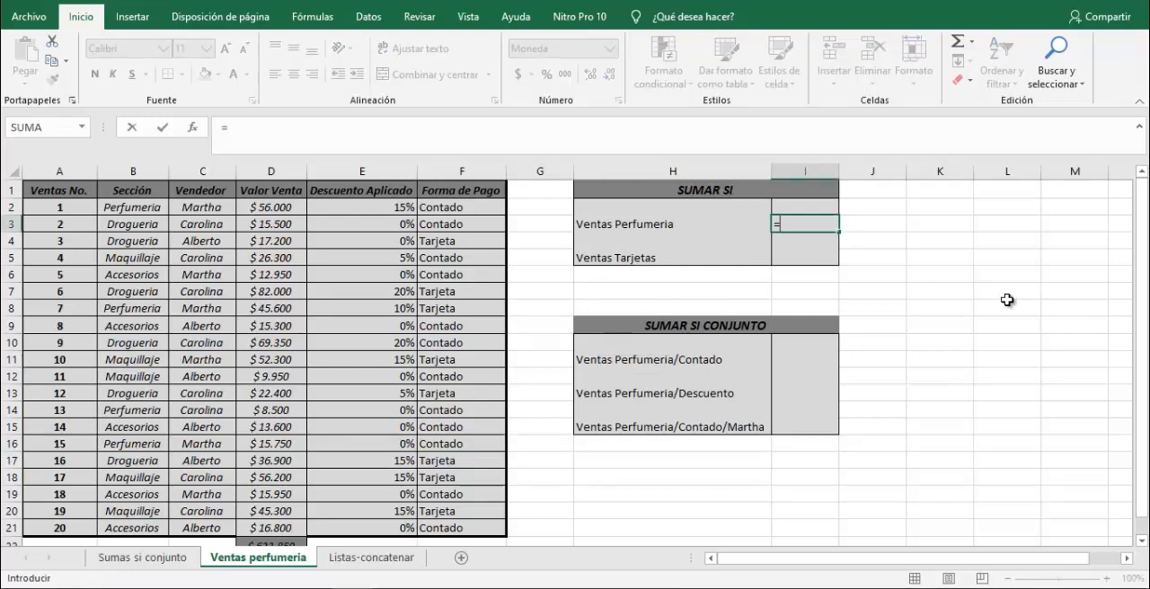
text(sumar.)
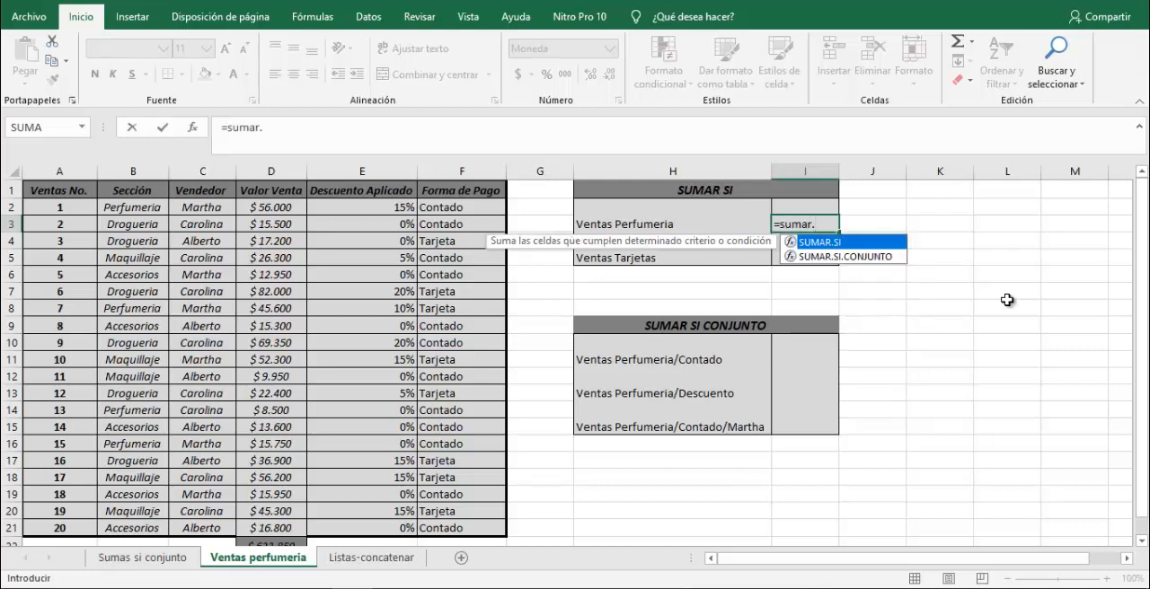
key(Tab)
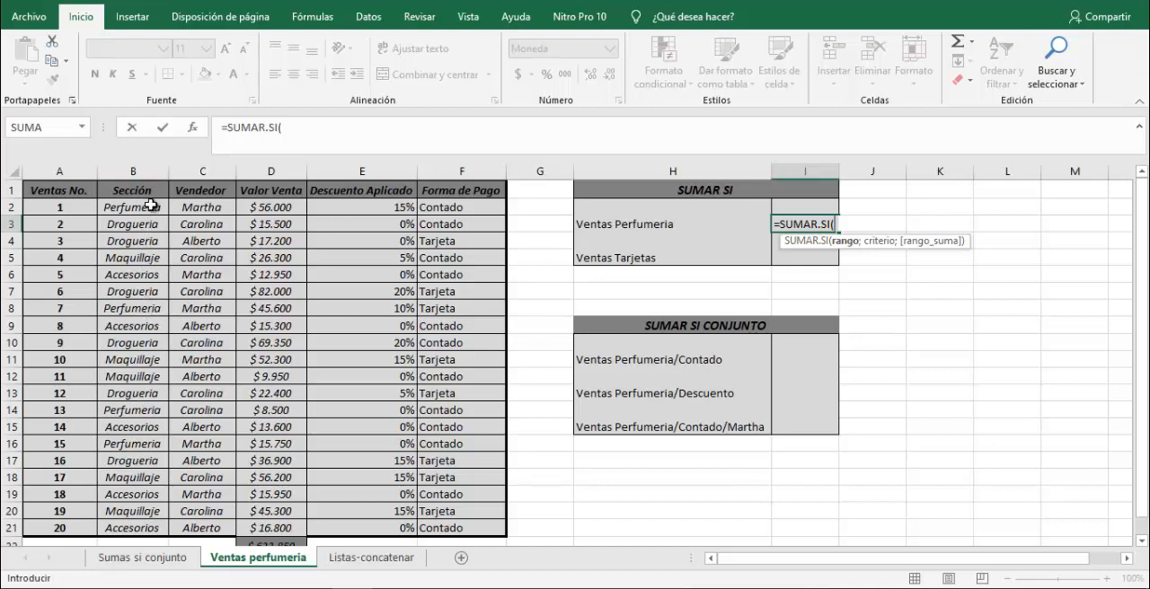
drag(151, 206, 123, 521)
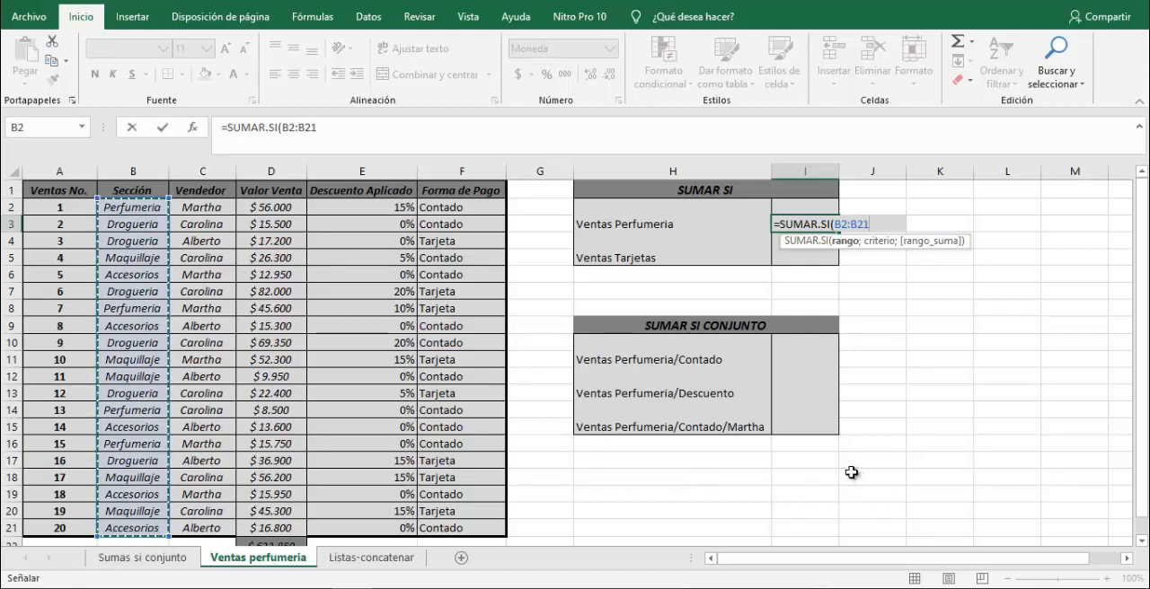
text(;)
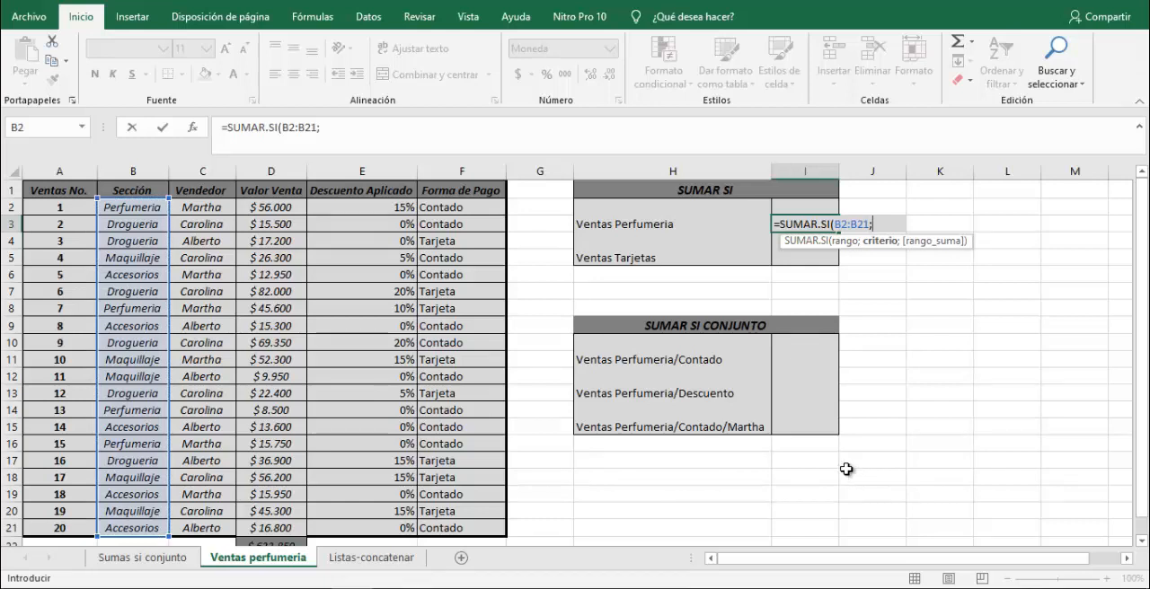
click(135, 212)
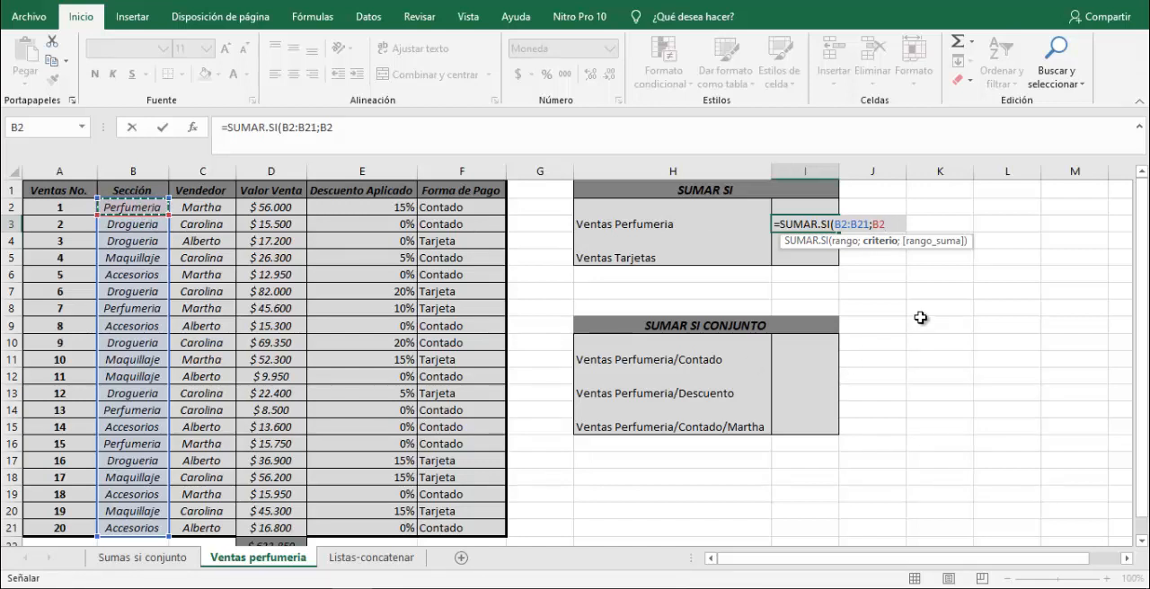
key(BackSpace)
key(BackSpace)
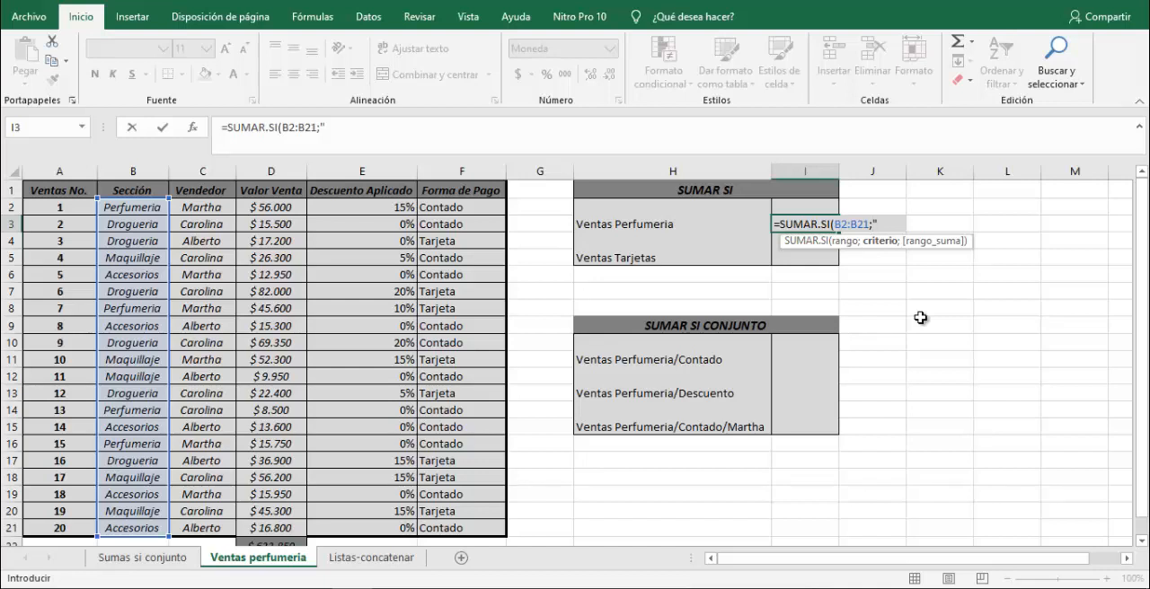
Complete the I3 formula with the criterion "perfumeria" and the sum range D2:D21, keeping I3 selected.
text(perfumeria)
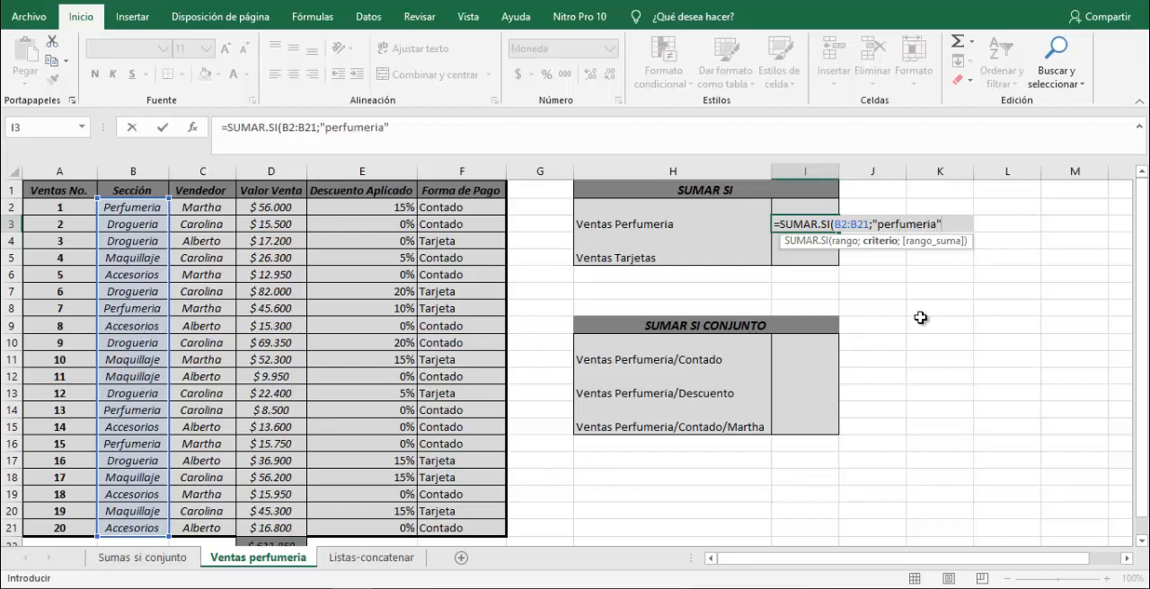
text(";)
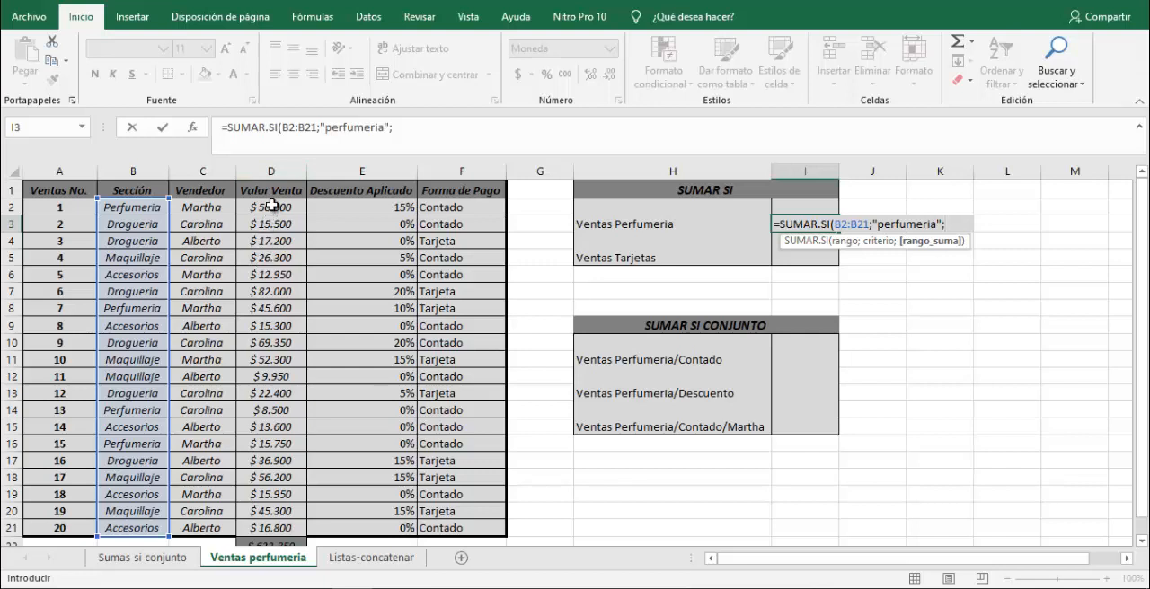
drag(272, 206, 262, 530)
text())
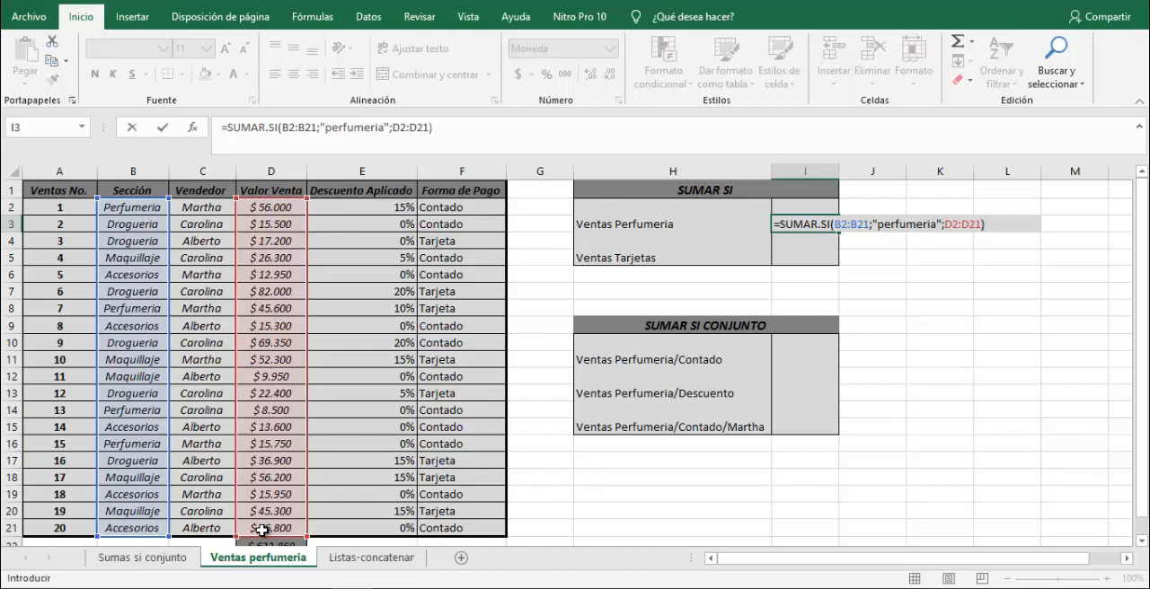
key(ctrl+Return)
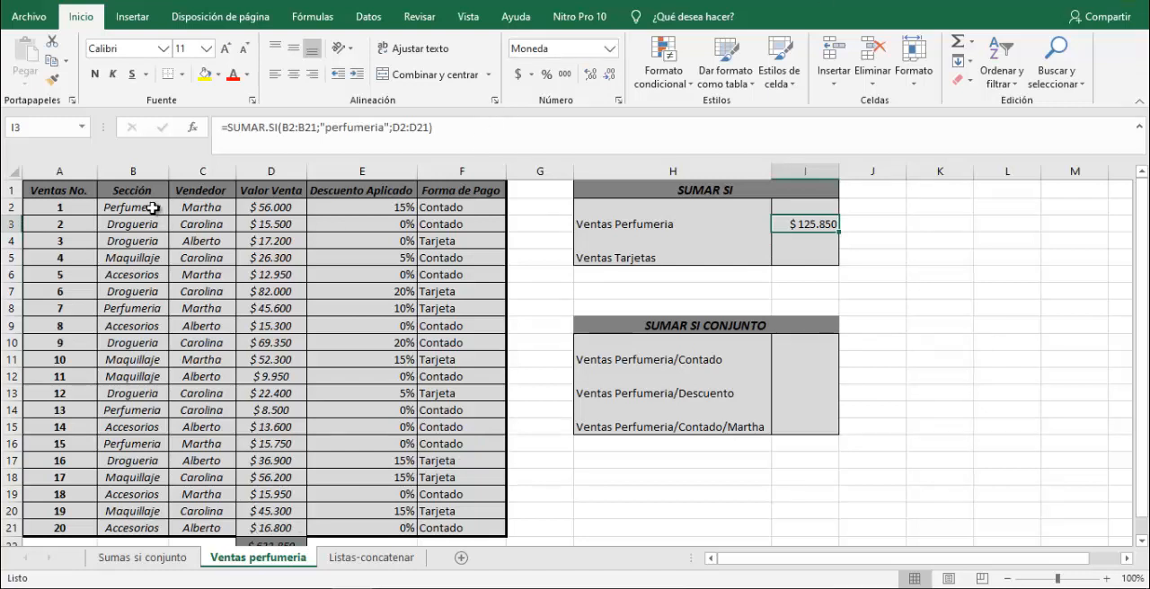
Select the Perfumeria sale values D2, D8, D14 and D16 together to check their sum against the I3 result.
click(259, 205)
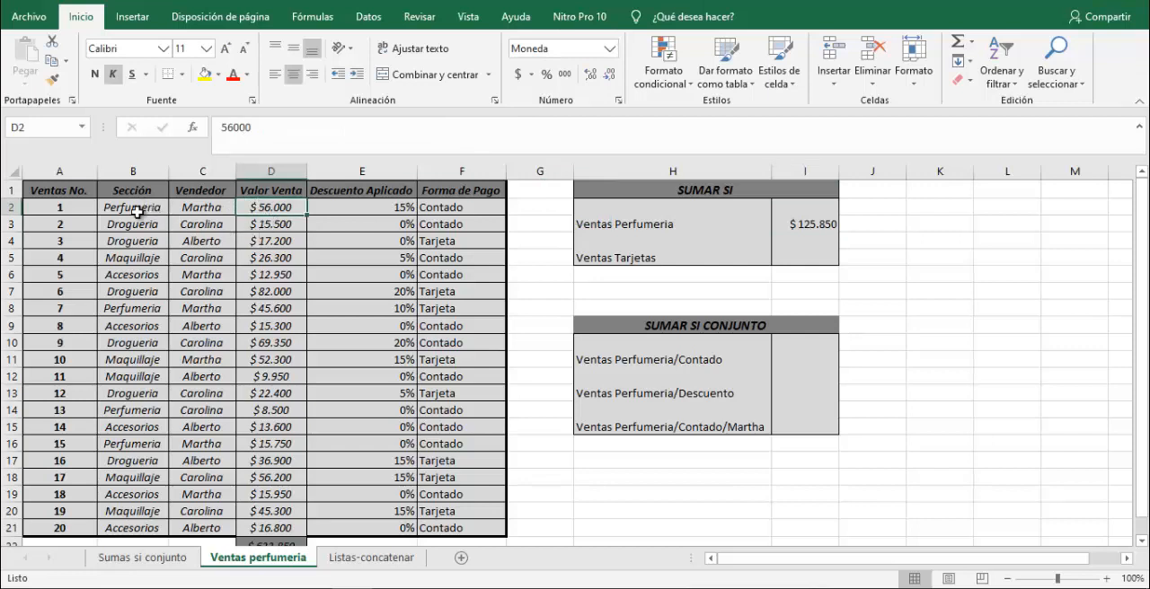
ctrl+click(265, 309)
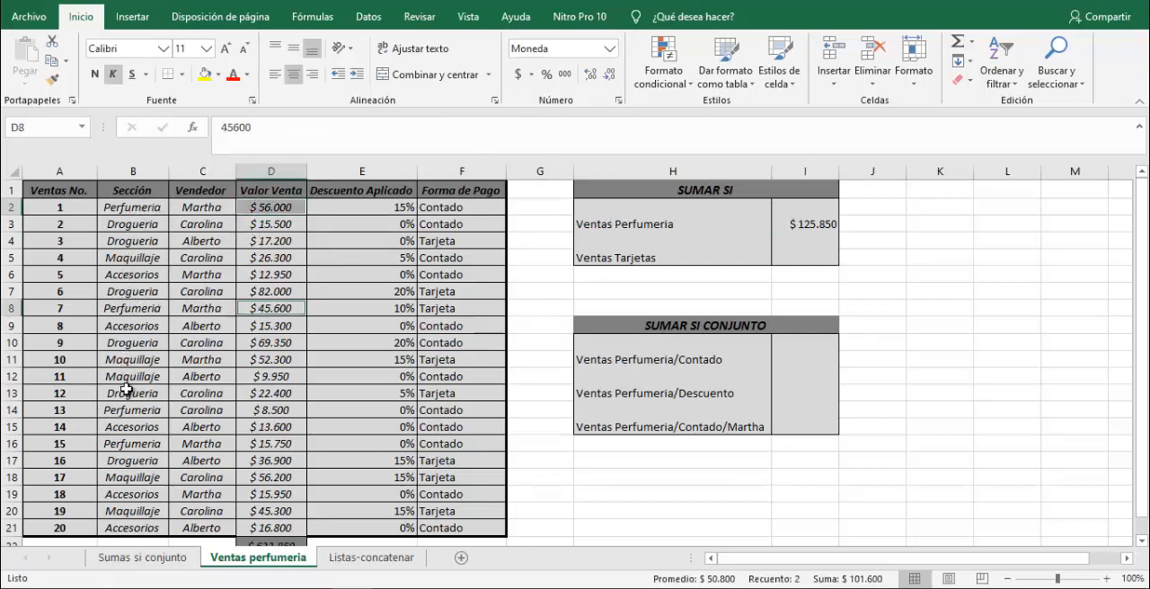
ctrl+click(256, 410)
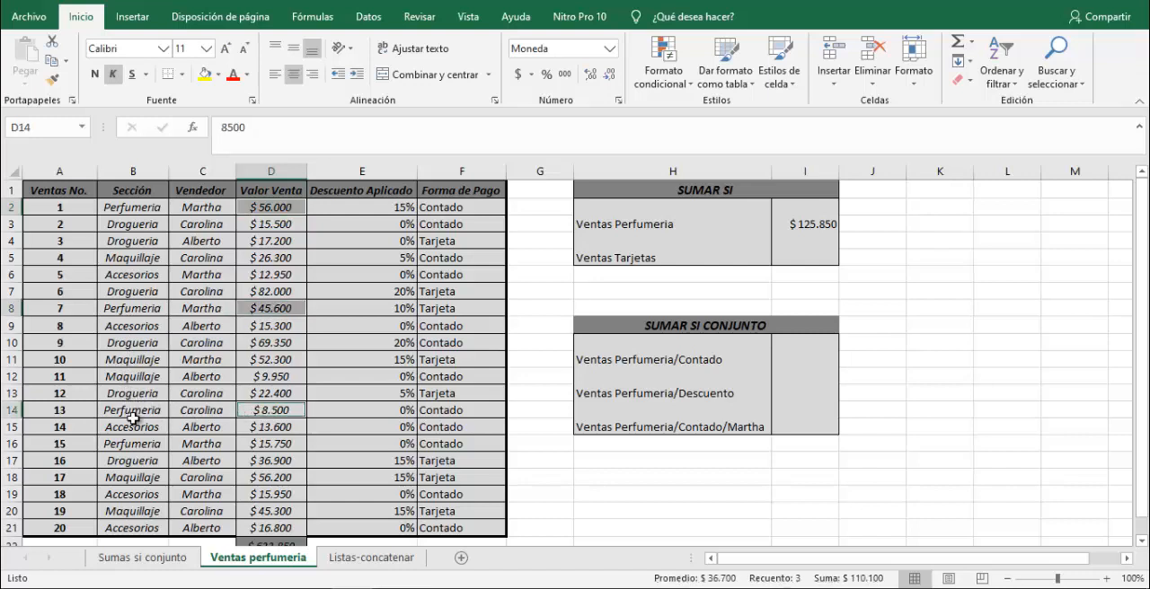
ctrl+click(260, 444)
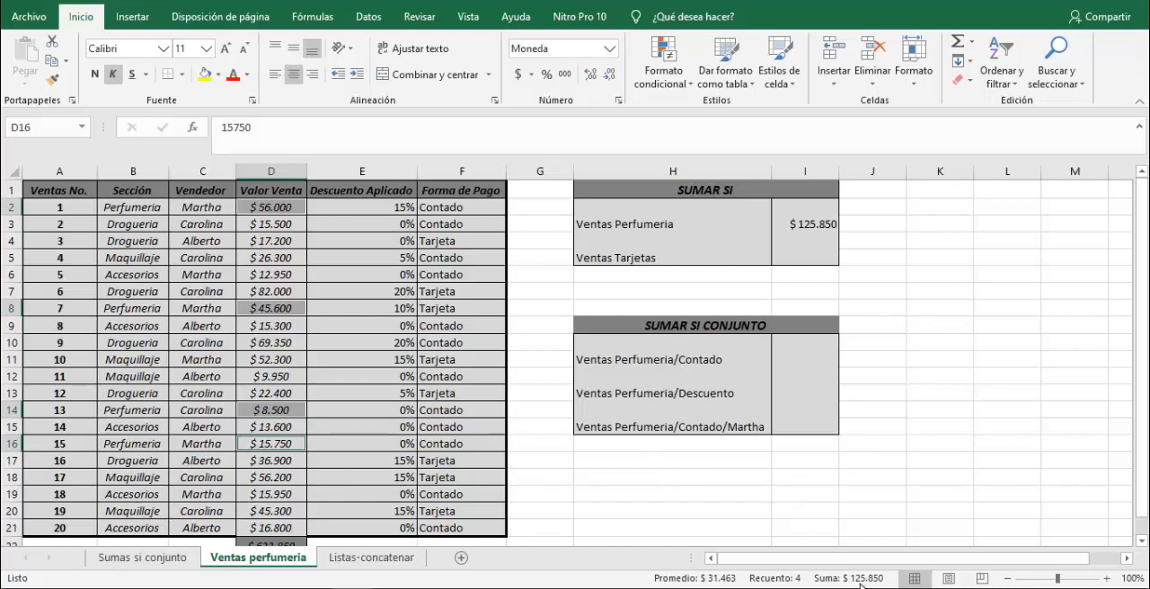
Inspect the SUMAR.SI formula in I3 with its criteria and sum ranges highlighted, keeping the formula as it is.
click(808, 226)
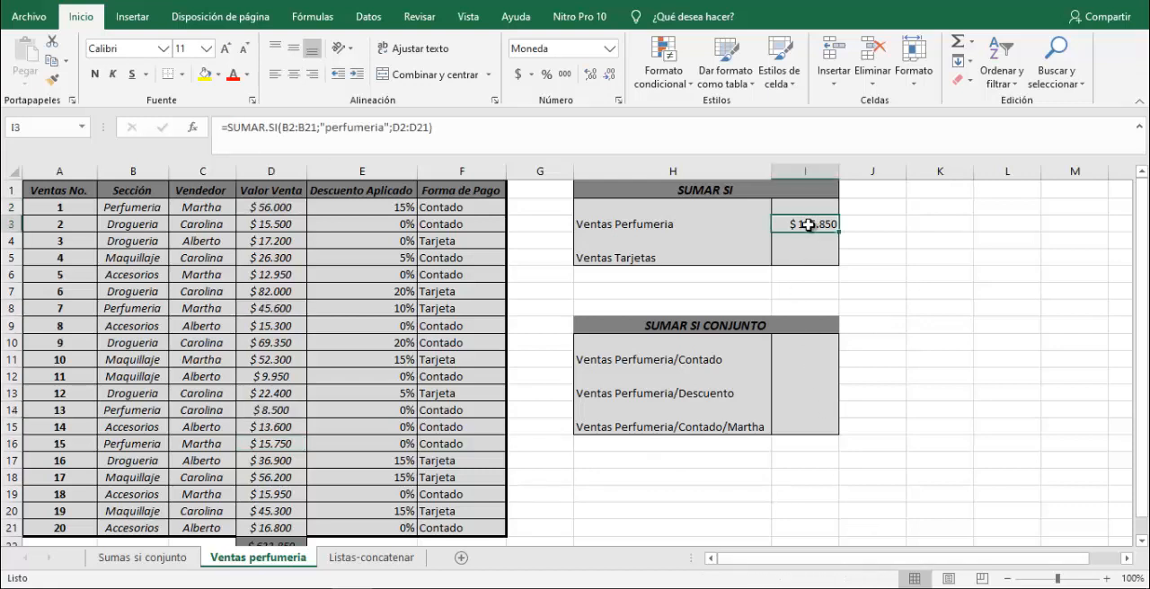
double_click(809, 225)
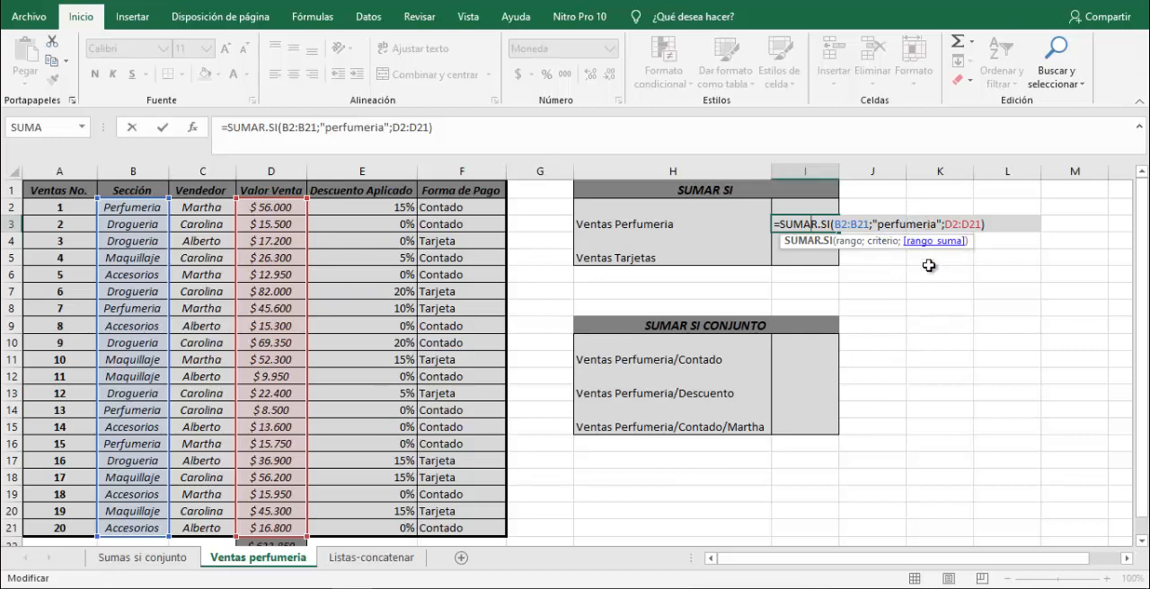
key(ctrl+Return)
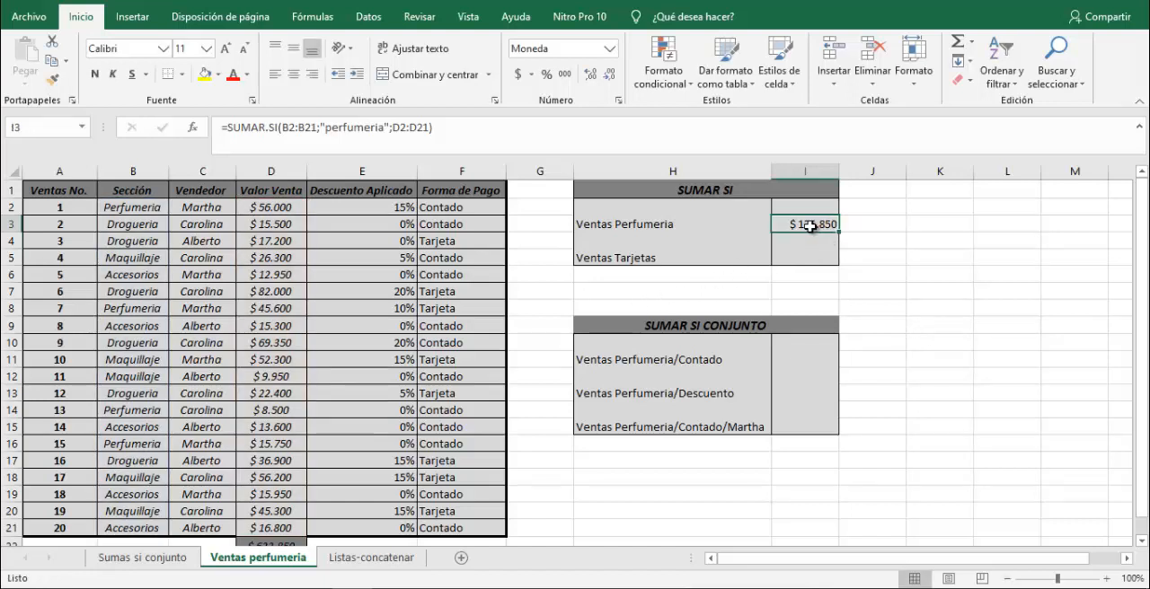
Add a trailing space after Perfumeria in B2 and check its effect on the Ventas Perfumeria total in I3.
click(122, 207)
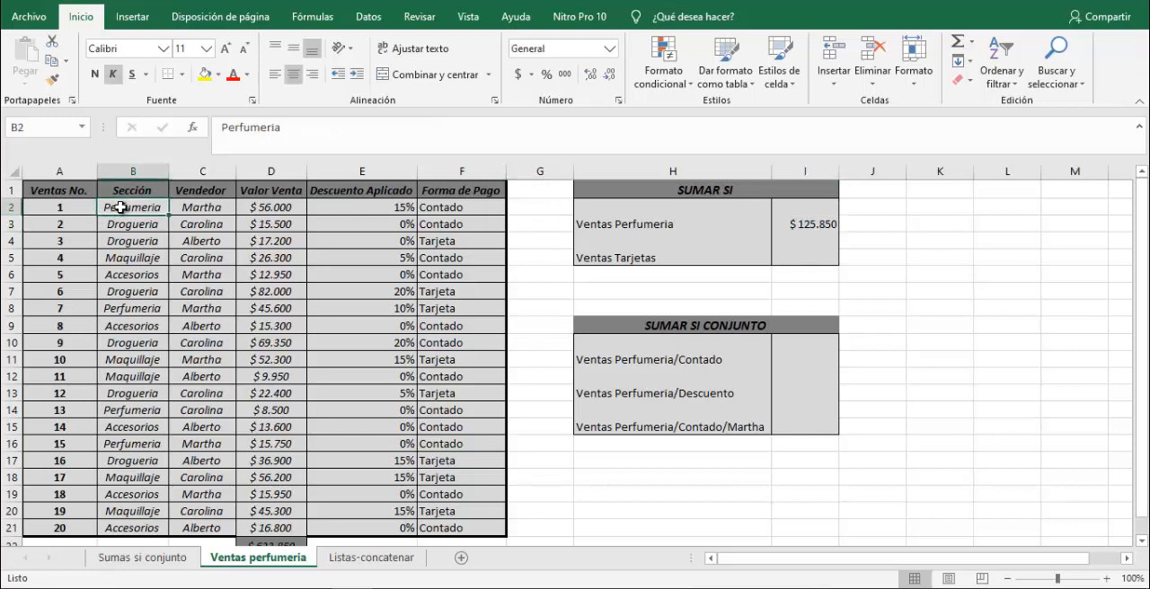
click(282, 126)
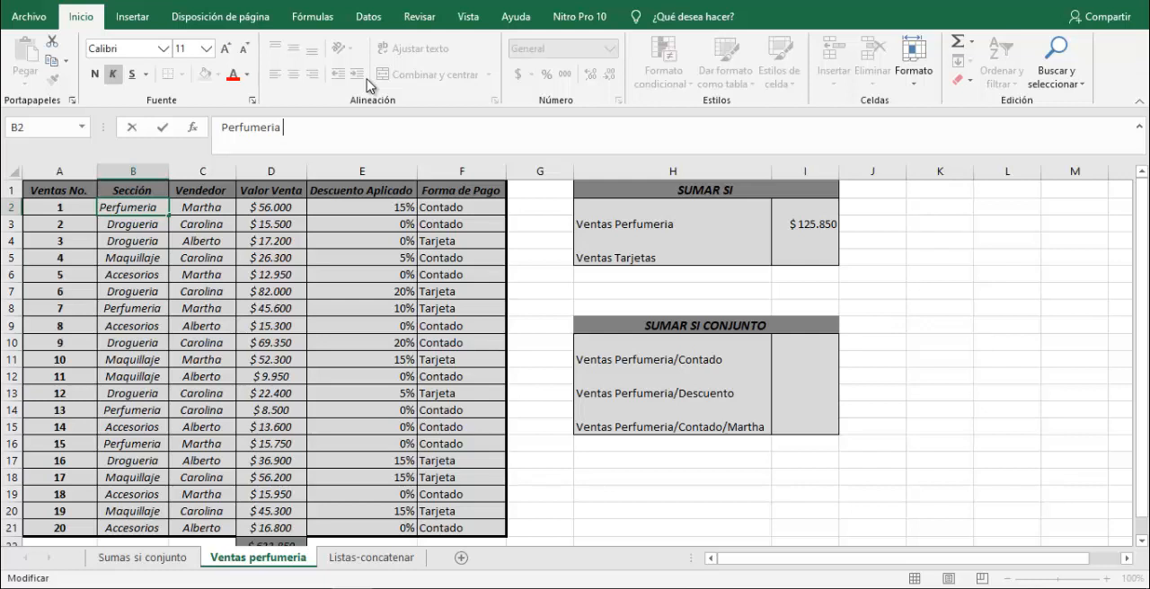
key(Return)
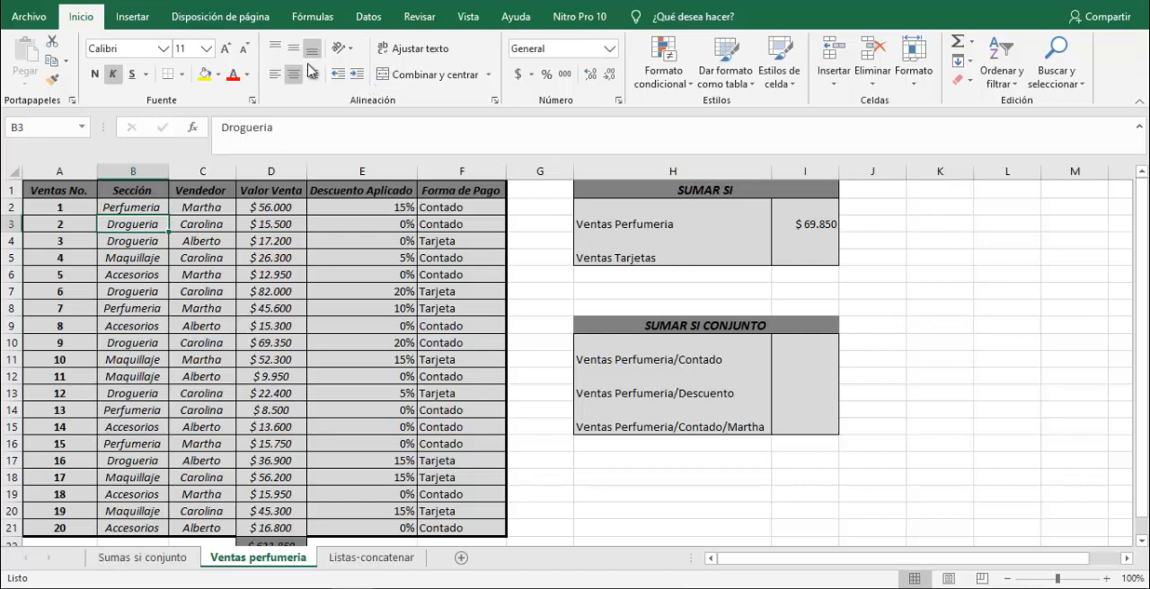
click(137, 205)
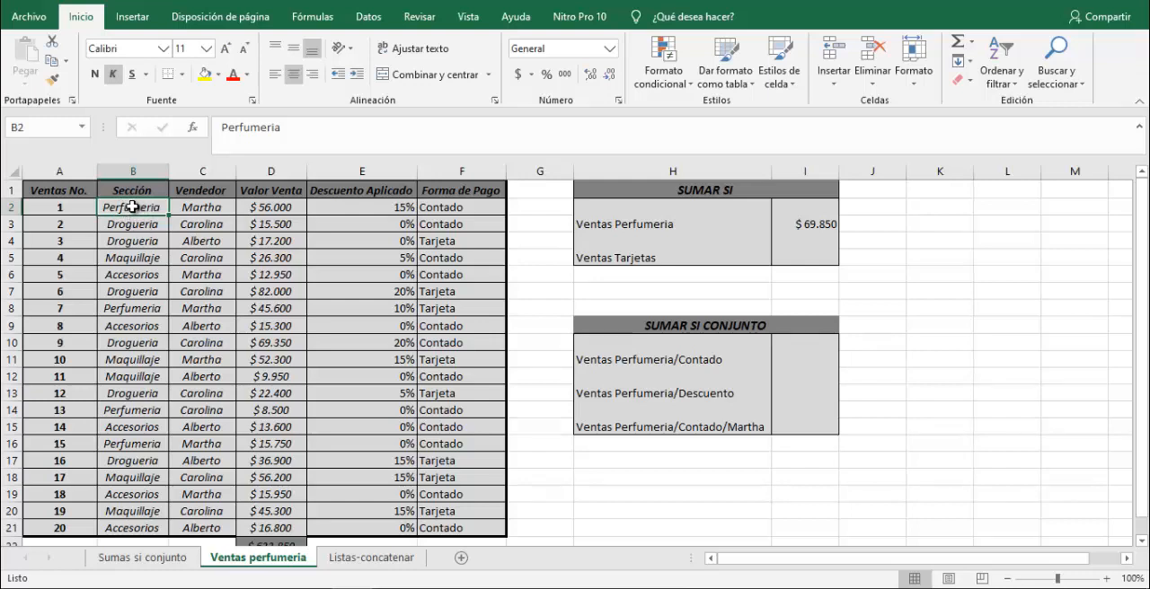
click(804, 224)
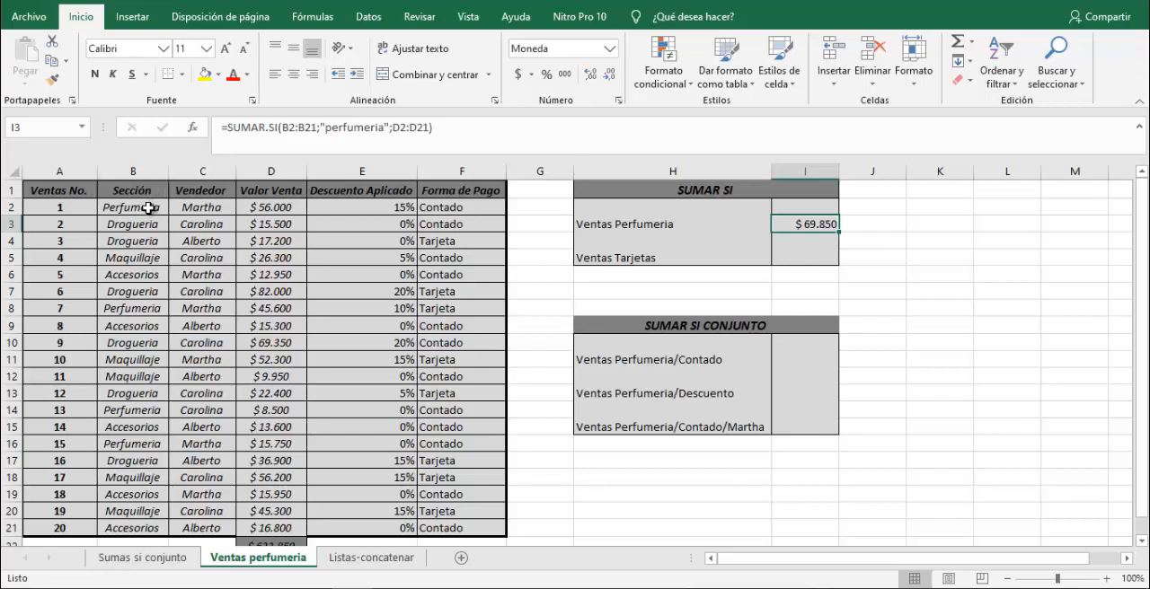
Add a trailing space inside the "perfumeria" criterion in I3 to match the B2 text, and check the effect on the total.
click(148, 207)
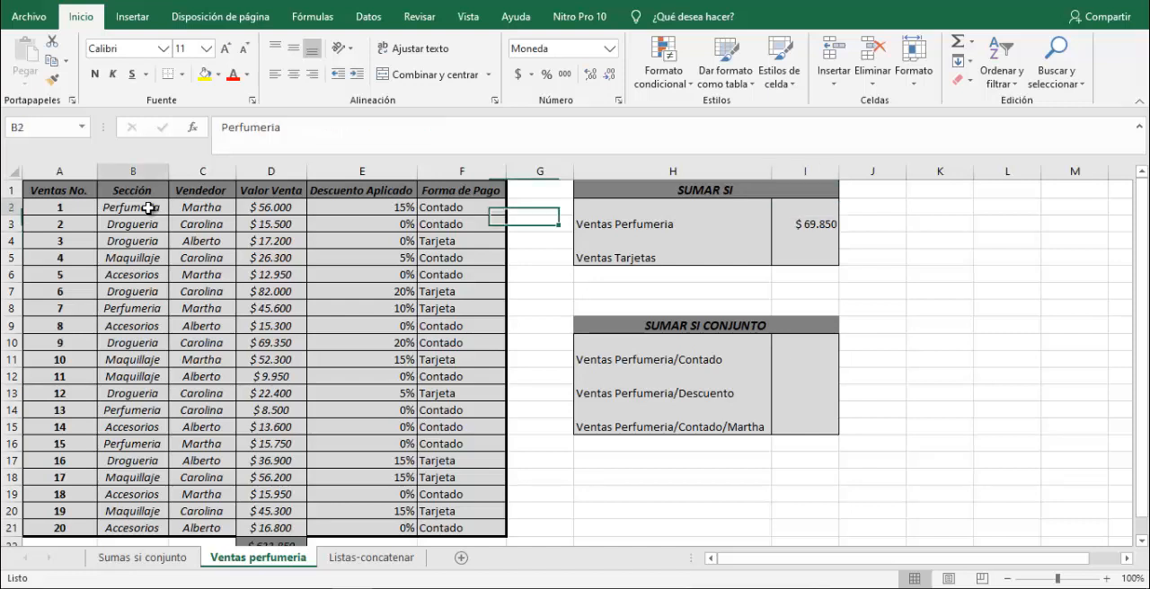
click(298, 129)
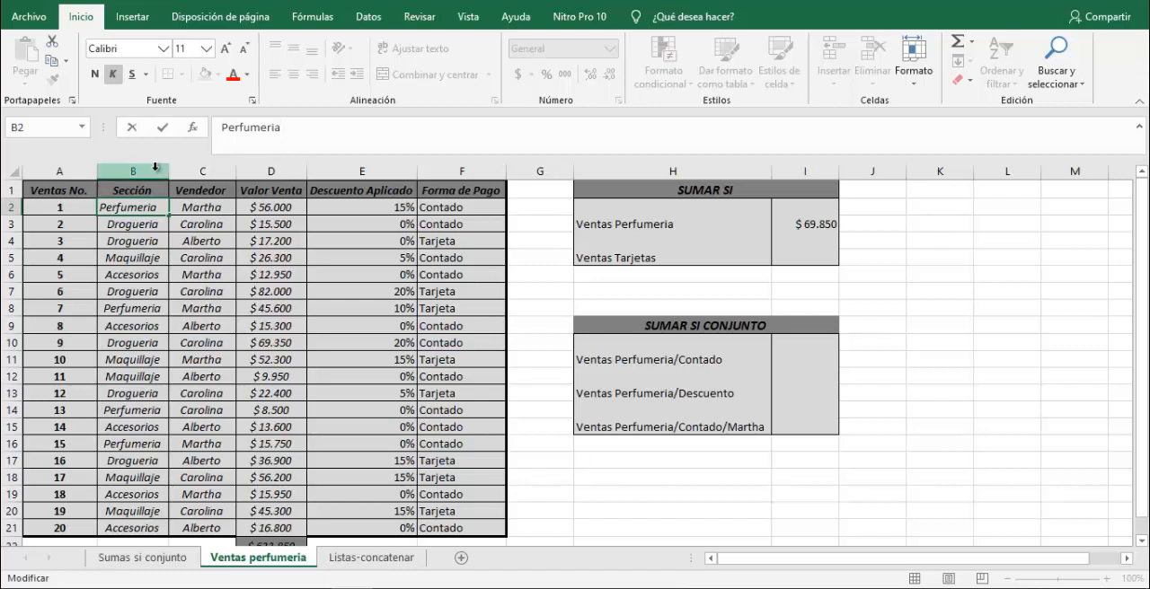
click(792, 225)
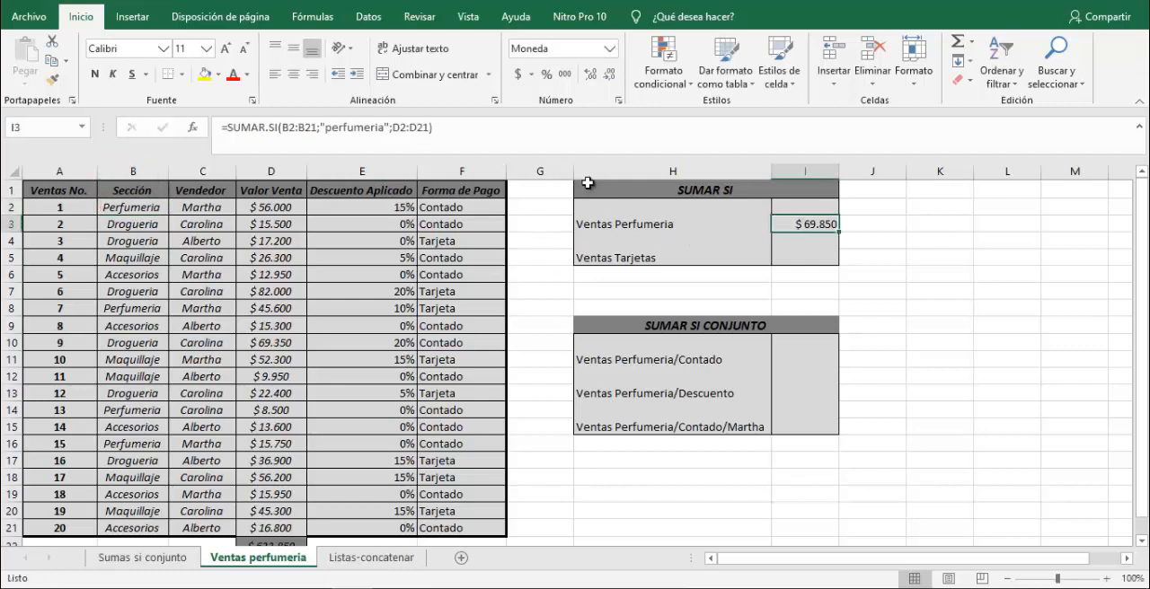
click(384, 128)
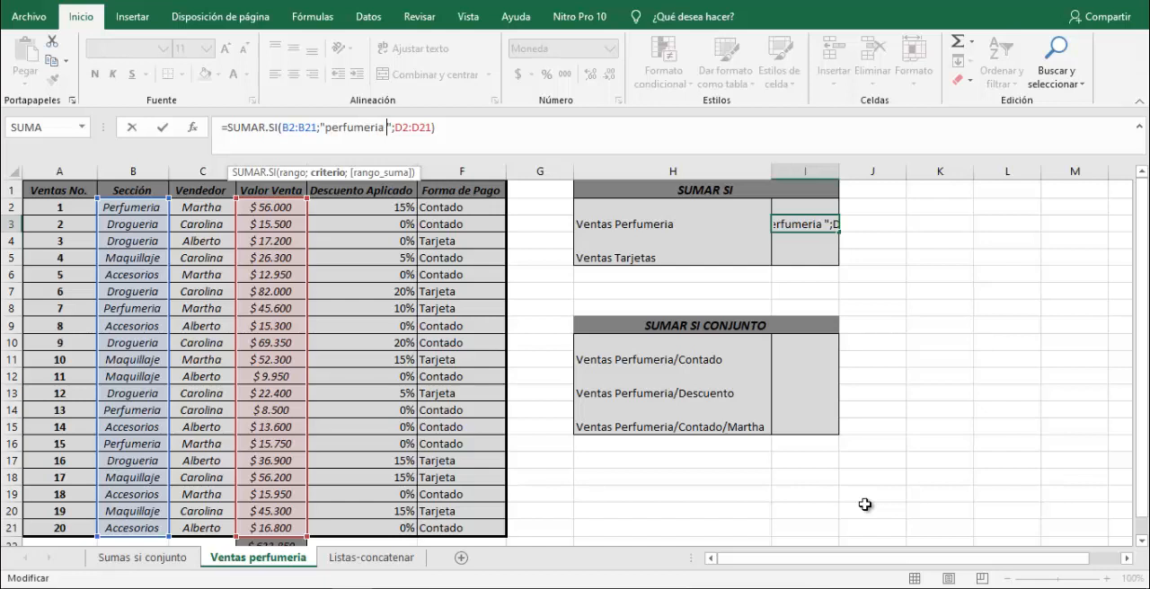
key(ctrl+Return)
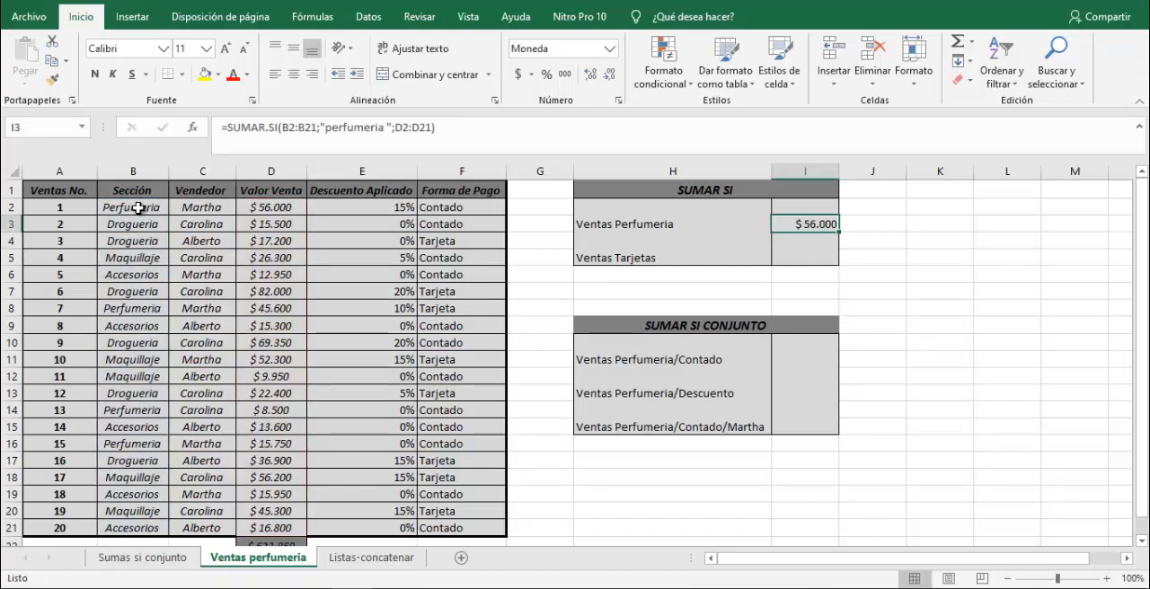
click(389, 129)
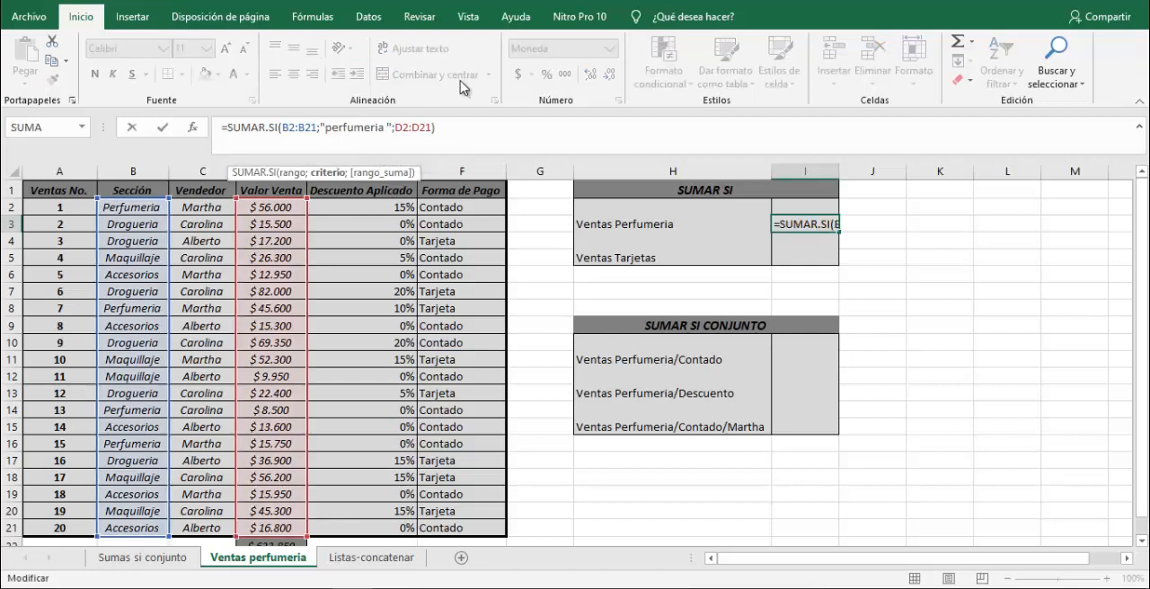
key(Return)
key(Up)
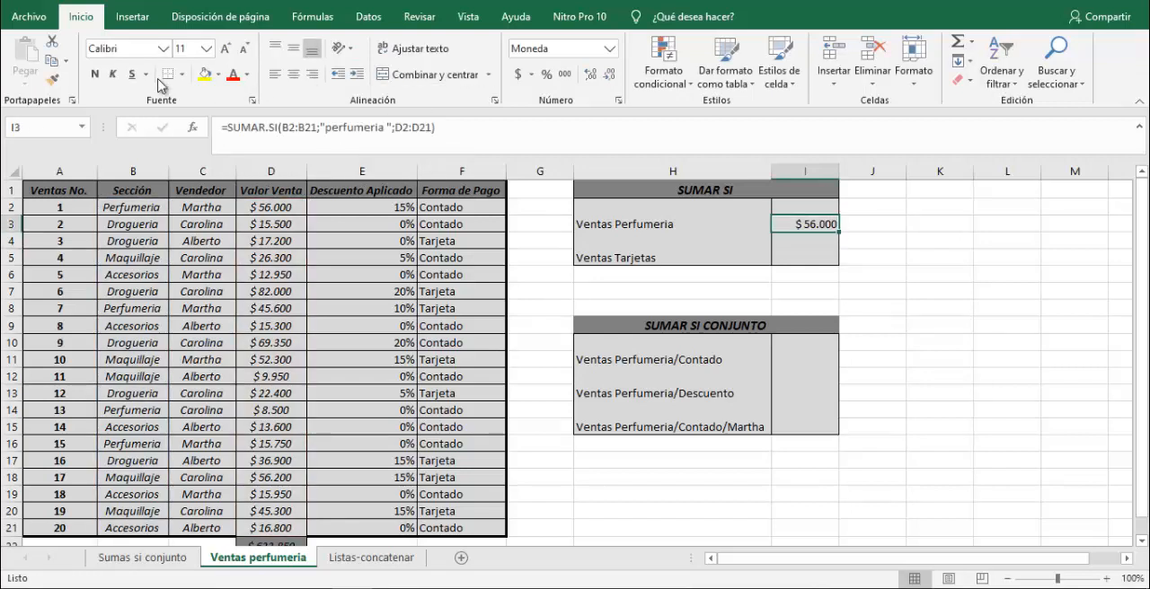
Remove the trailing space from the criterion in the I3 formula so it reads "perfumeria" again.
click(375, 137)
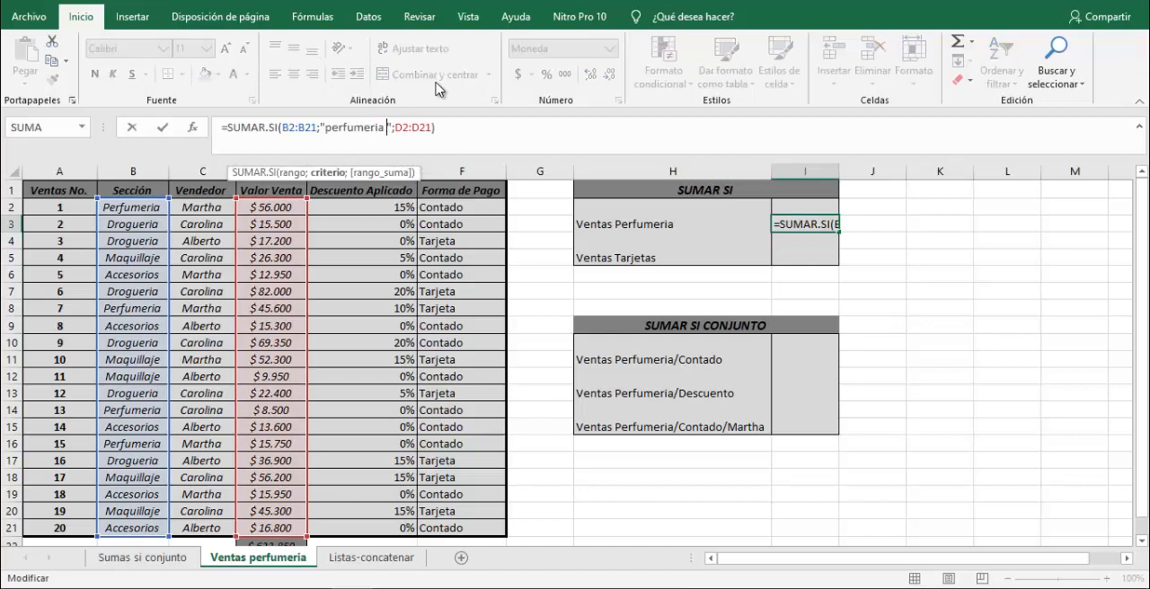
key(BackSpace)
key(Return)
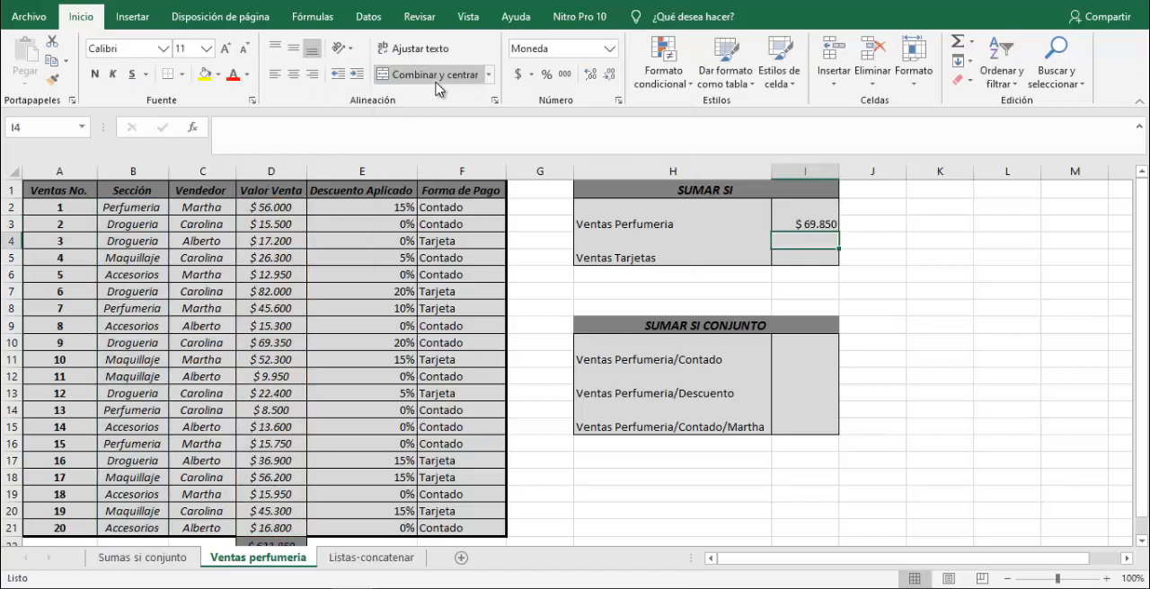
key(Left)
key(Up)
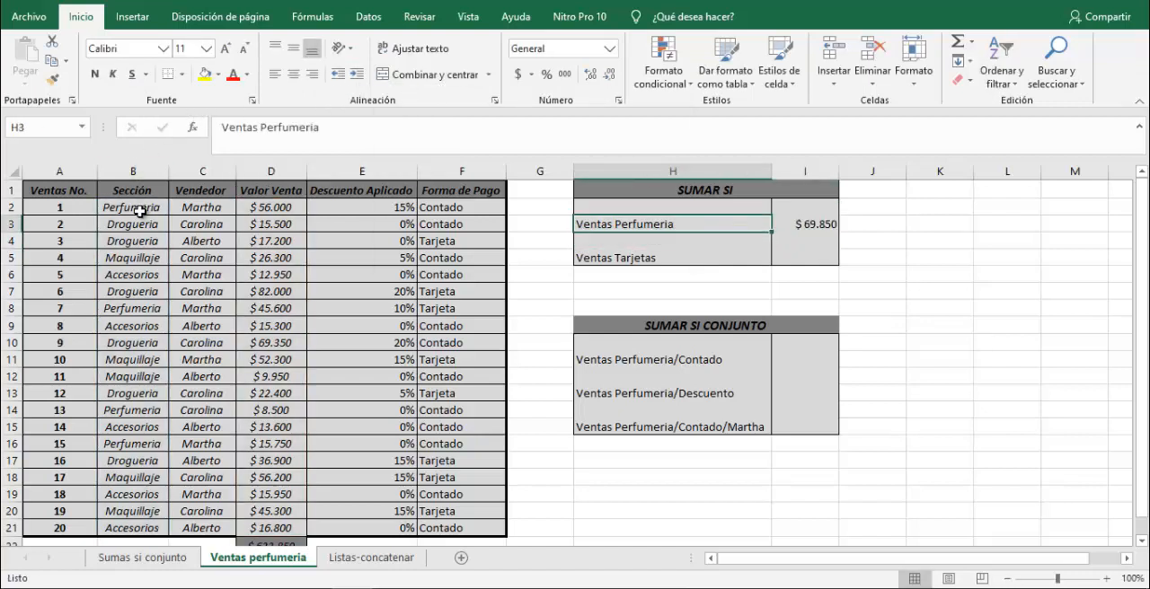
Delete the trailing space after Perfumeria in B2.
click(138, 210)
click(298, 129)
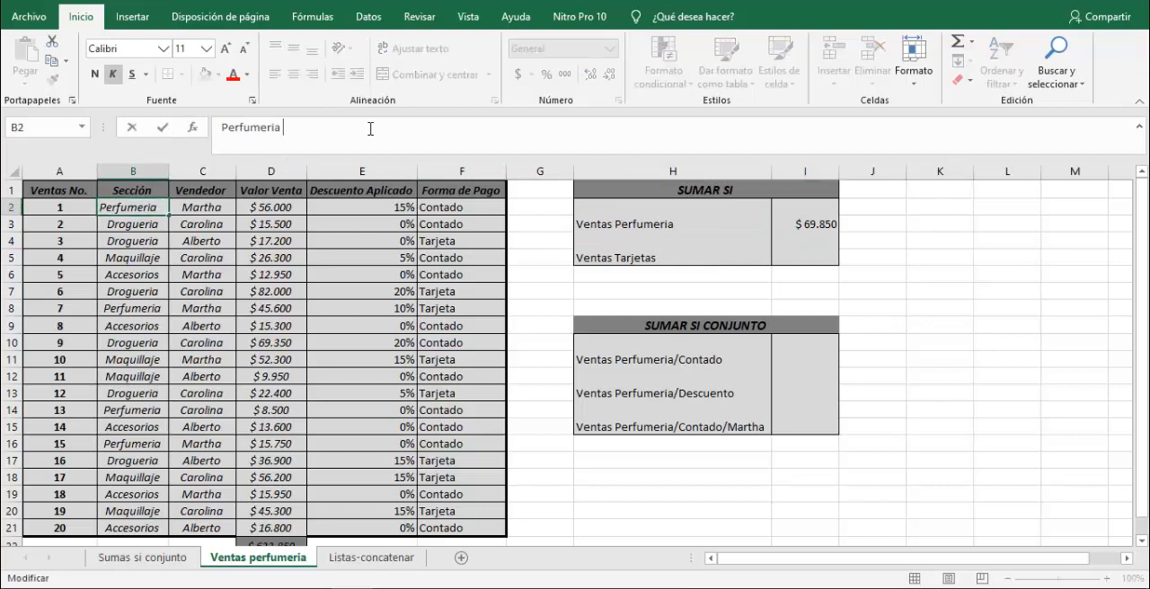
key(BackSpace)
key(Return)
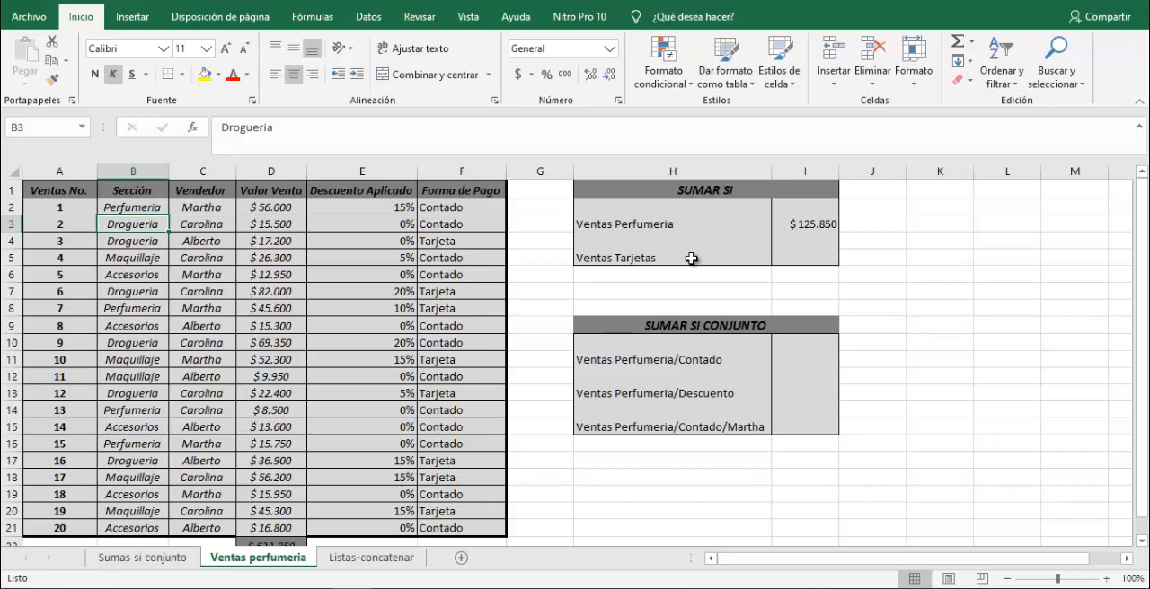
Start a SUMAR.SI formula in I5 for Ventas Tarjetas with the Forma de Pago cells F2:F21 as the criteria range.
click(795, 260)
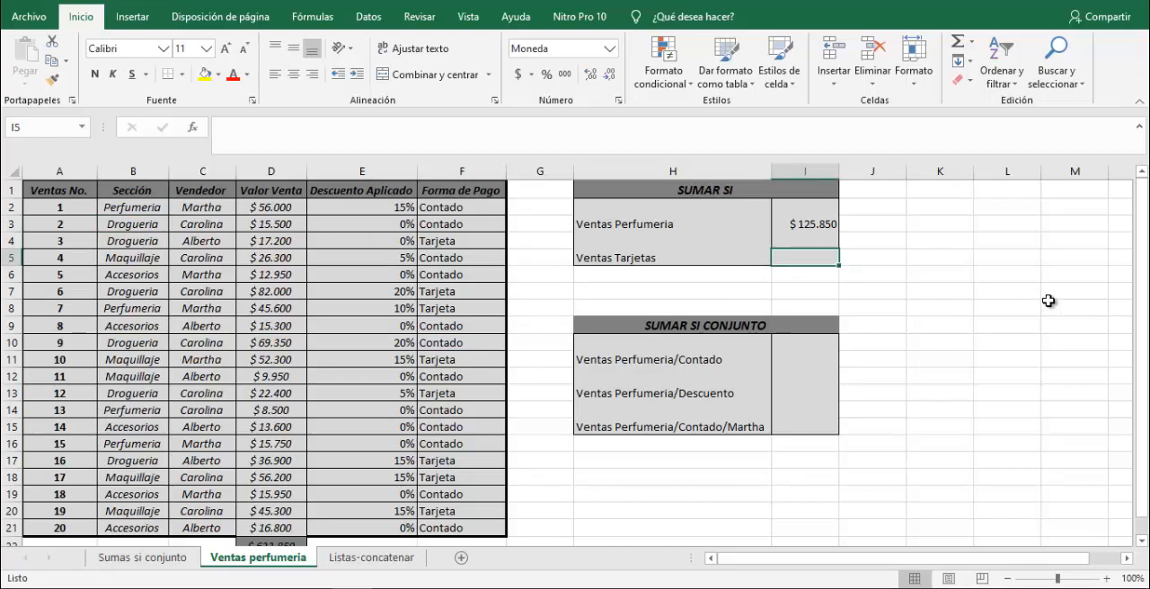
text(=)
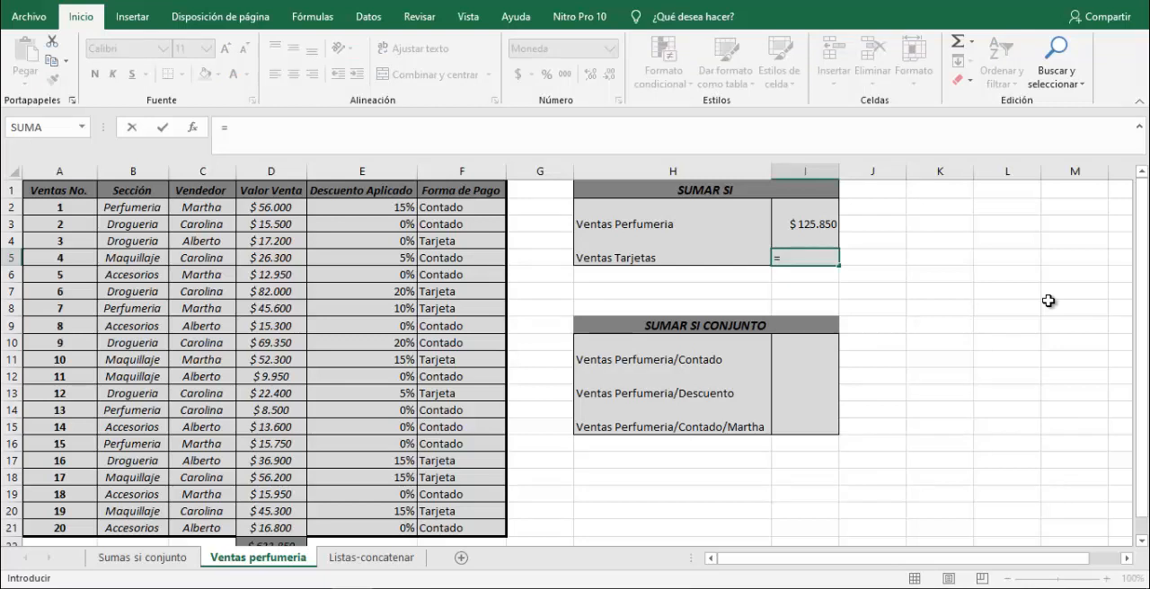
text(sumar.s)
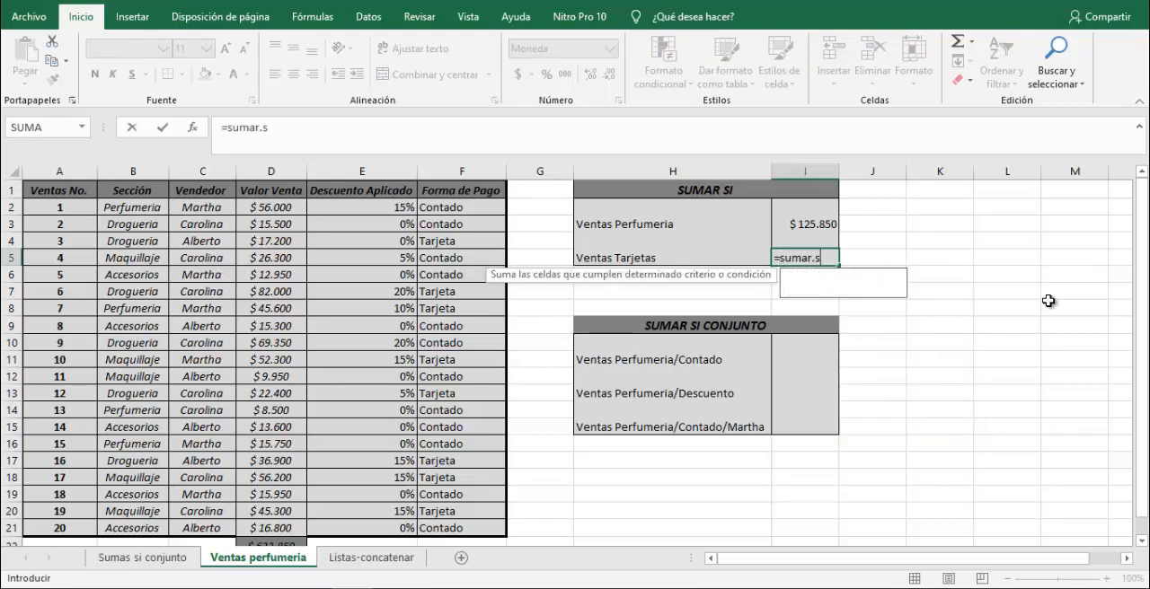
text(i()
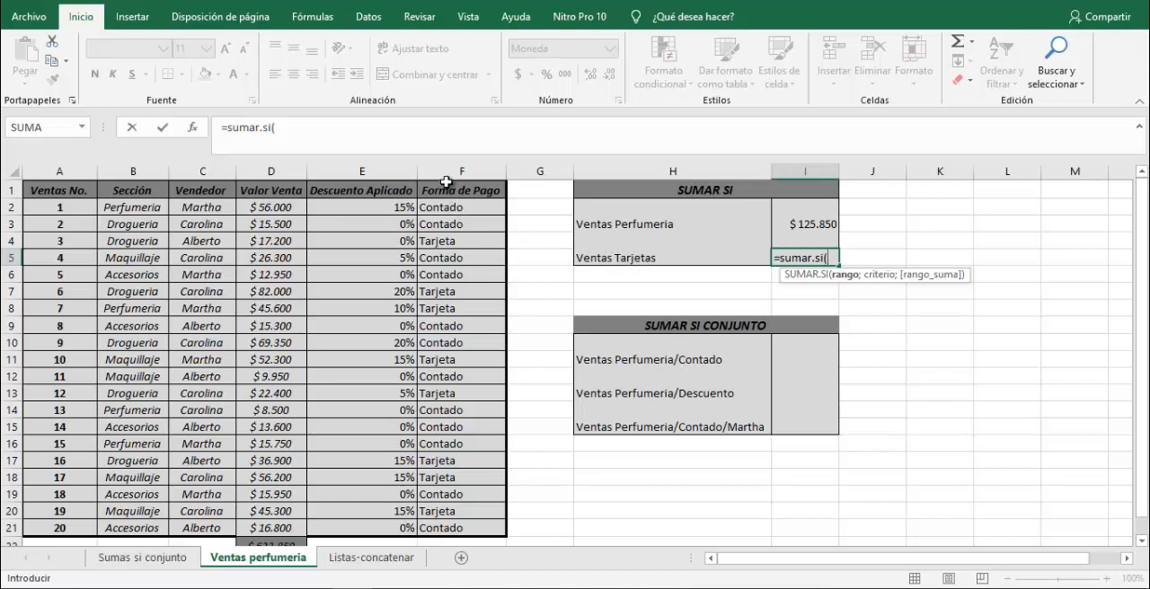
drag(447, 210, 464, 530)
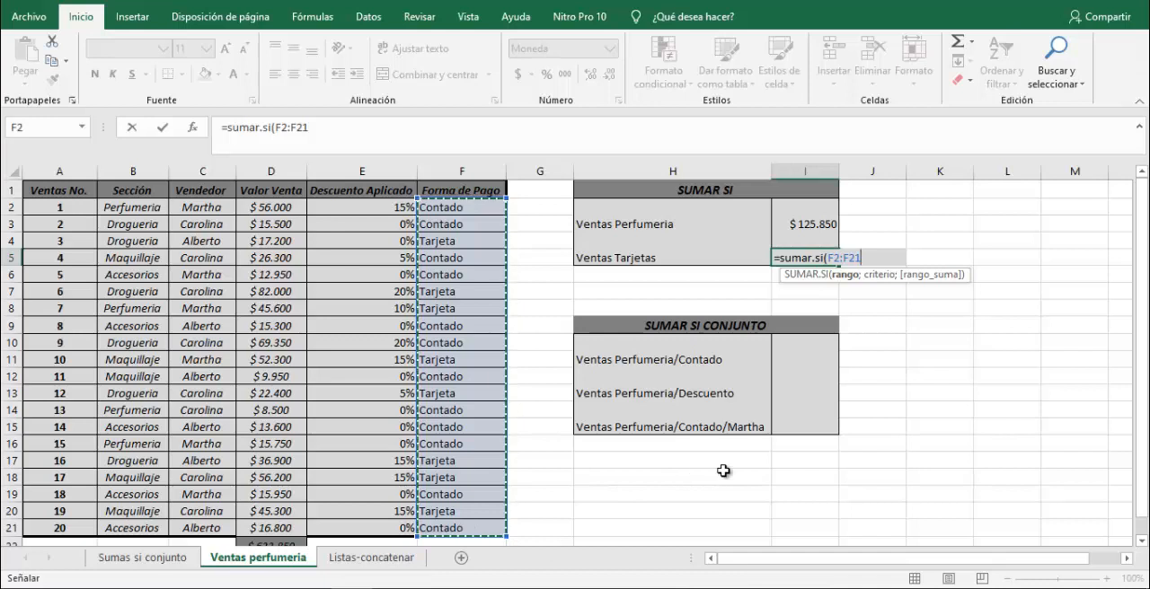
text(;)
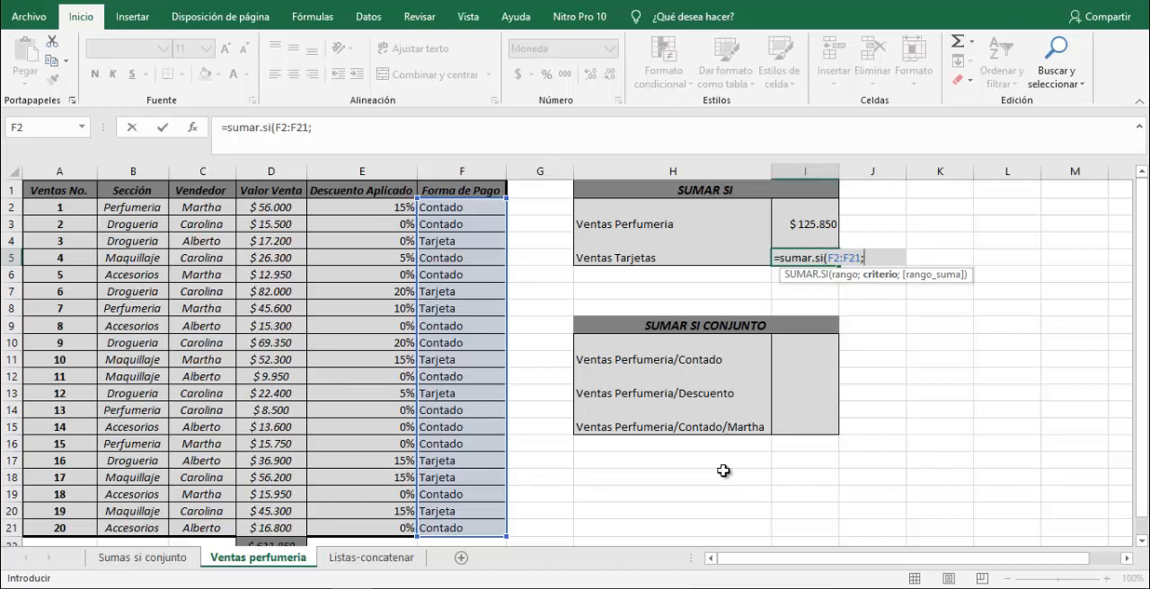
text("Tarjeta")
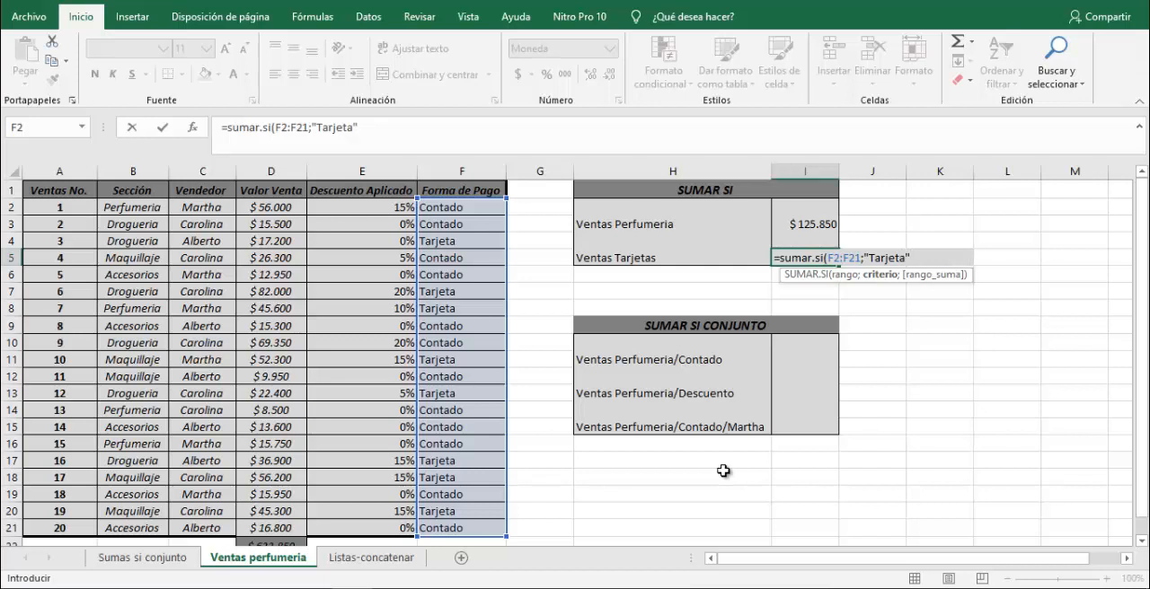
text(;)
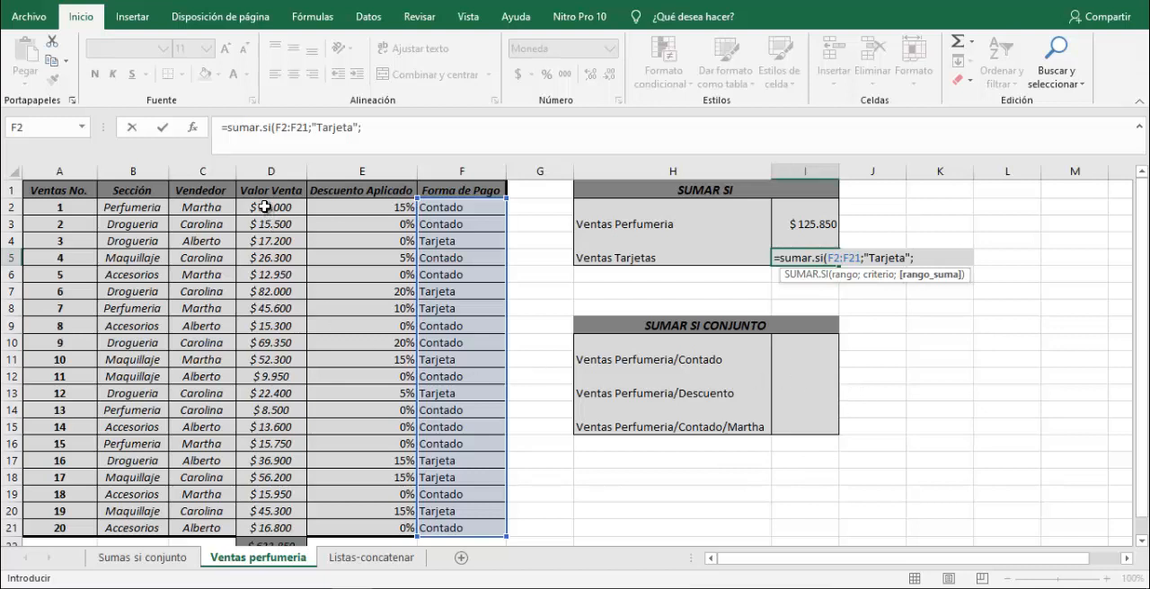
Complete the I5 formula with the criterion "Tarjeta" and the sum range D2:D21.
drag(265, 207, 258, 529)
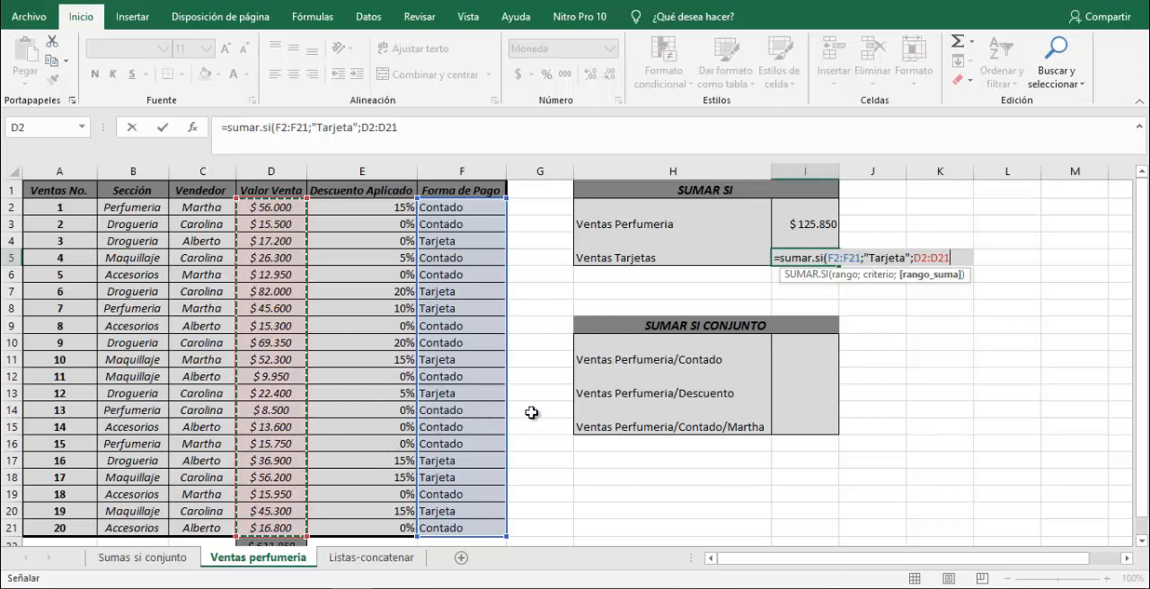
text())
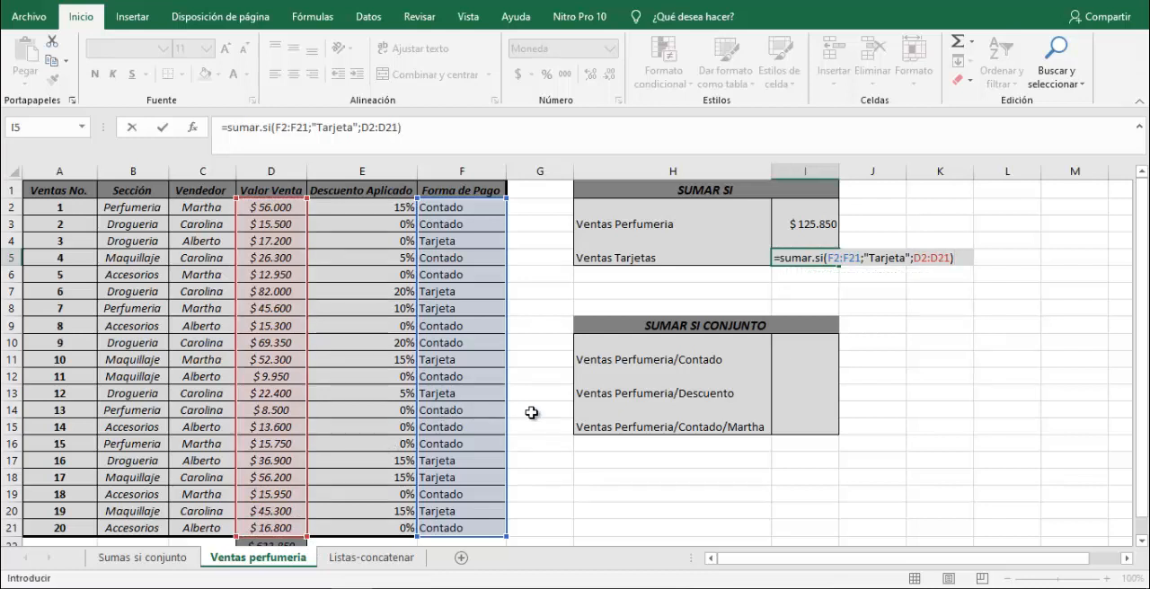
key(Return)
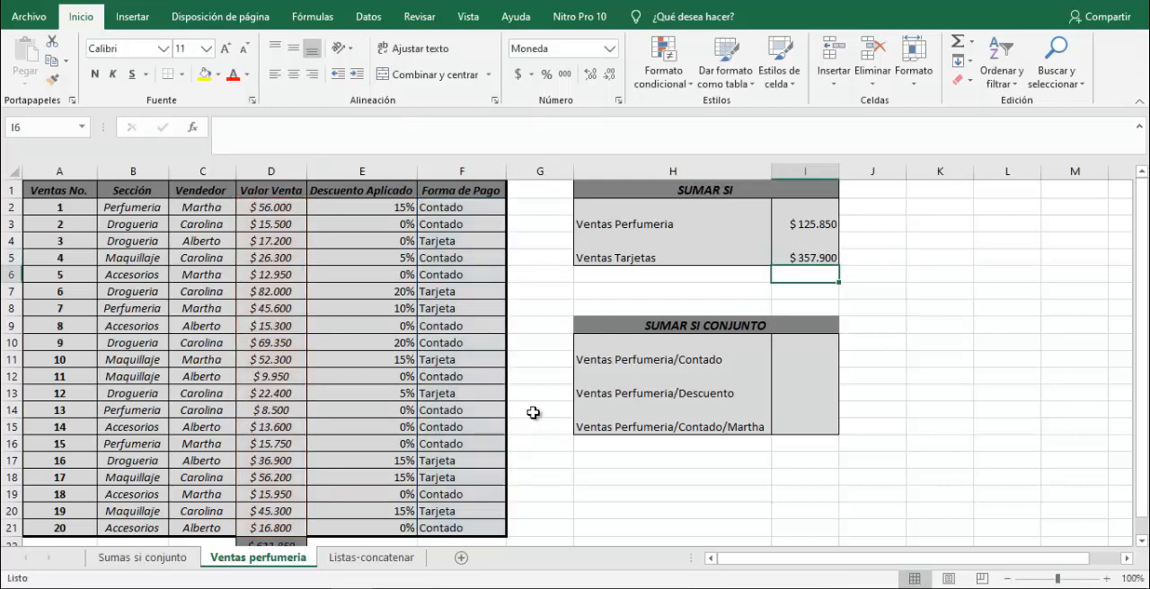
Select the Tarjeta sale values D4, D7, D8, D11, D13, D17, D18 and D20 together to check their sum against I5.
click(811, 258)
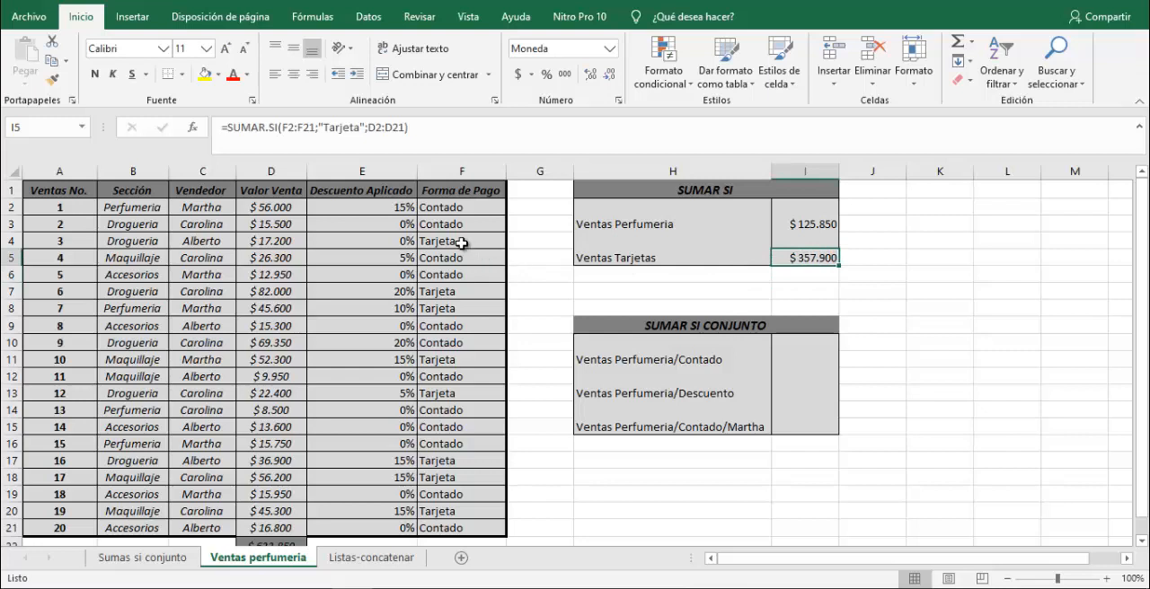
click(267, 241)
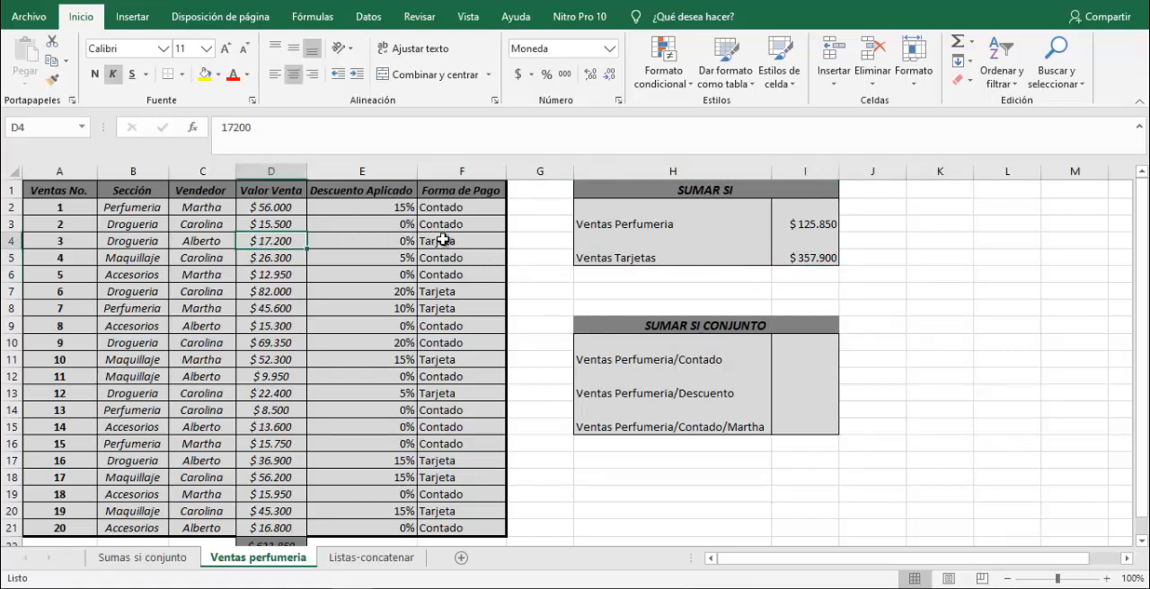
drag(272, 293, 274, 303)
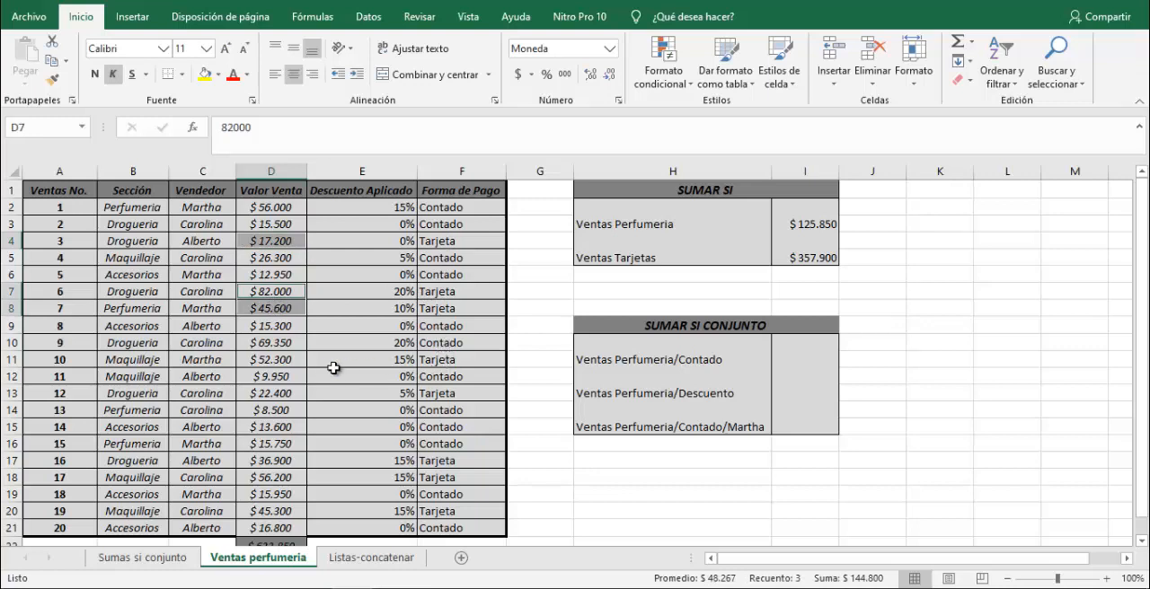
ctrl+click(270, 359)
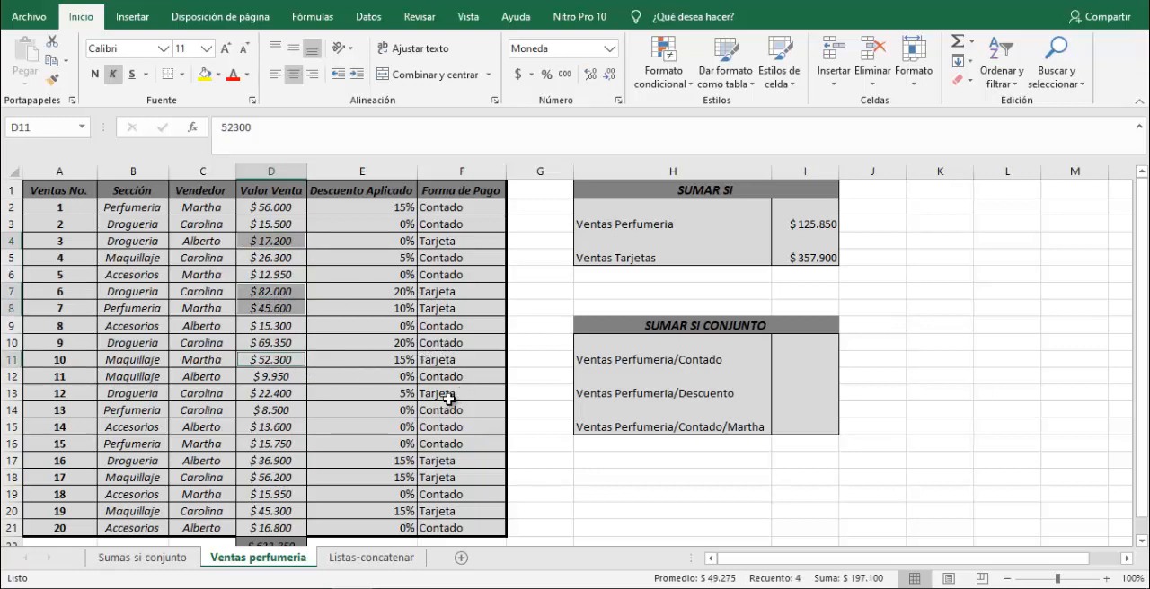
ctrl+click(281, 396)
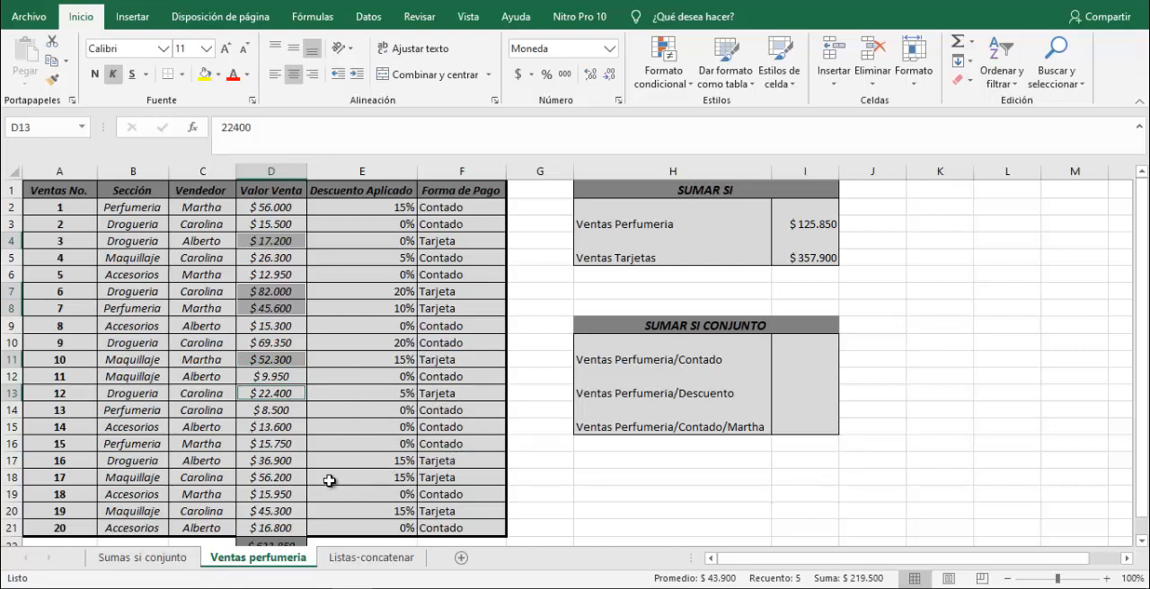
drag(278, 461, 278, 475)
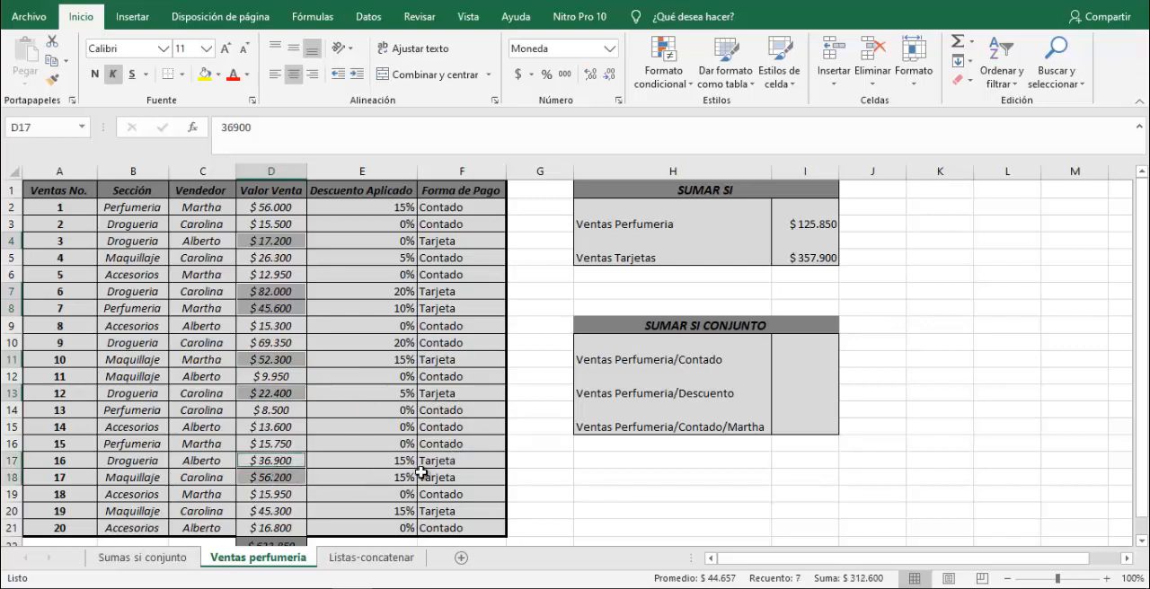
ctrl+click(275, 516)
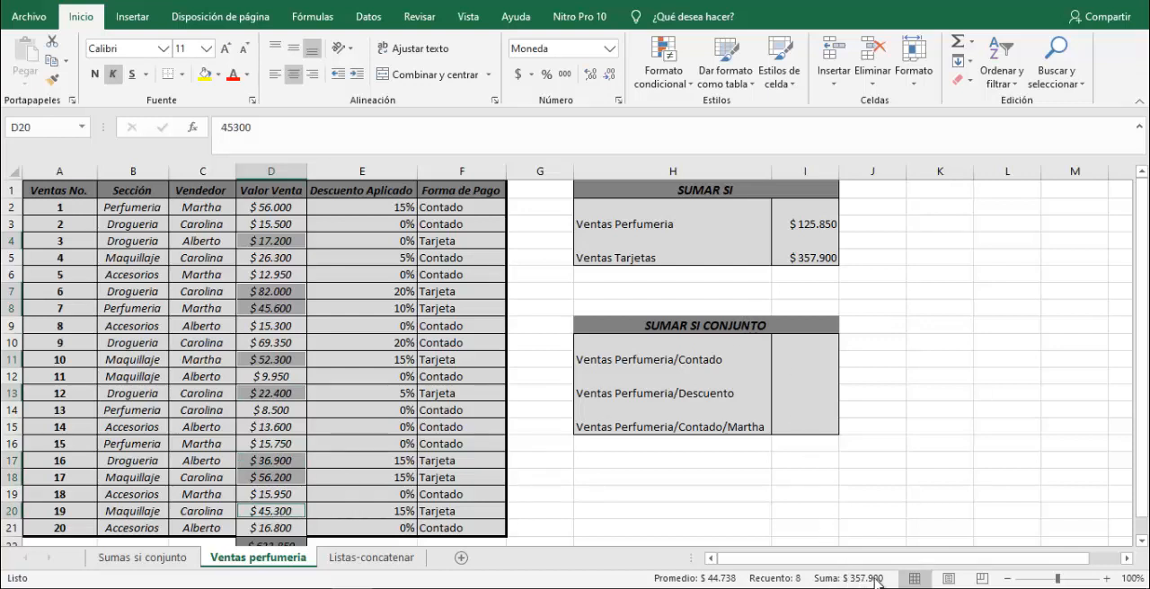
Change the criterion in the I5 formula to lowercase "tarjeta", keeping I5 selected to check the total.
click(813, 256)
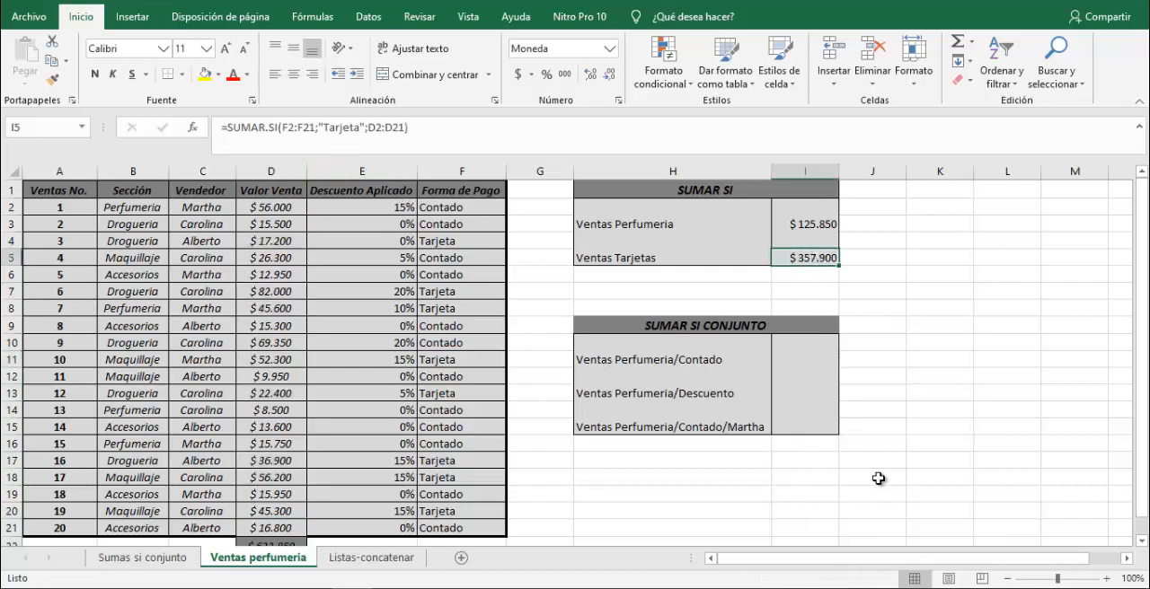
click(328, 127)
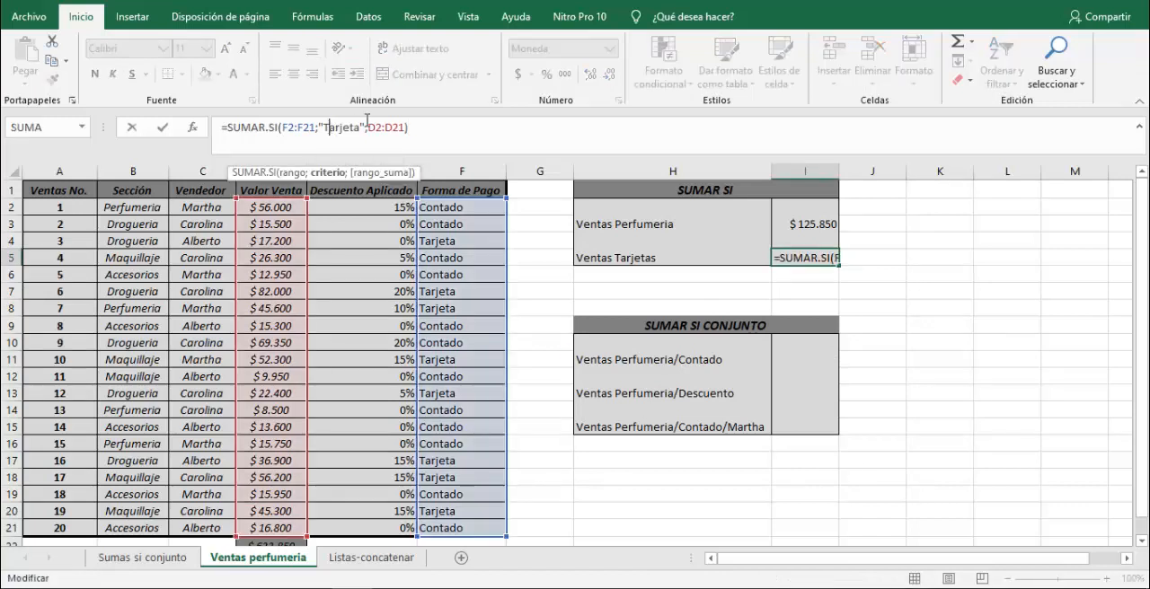
key(BackSpace)
text(t)
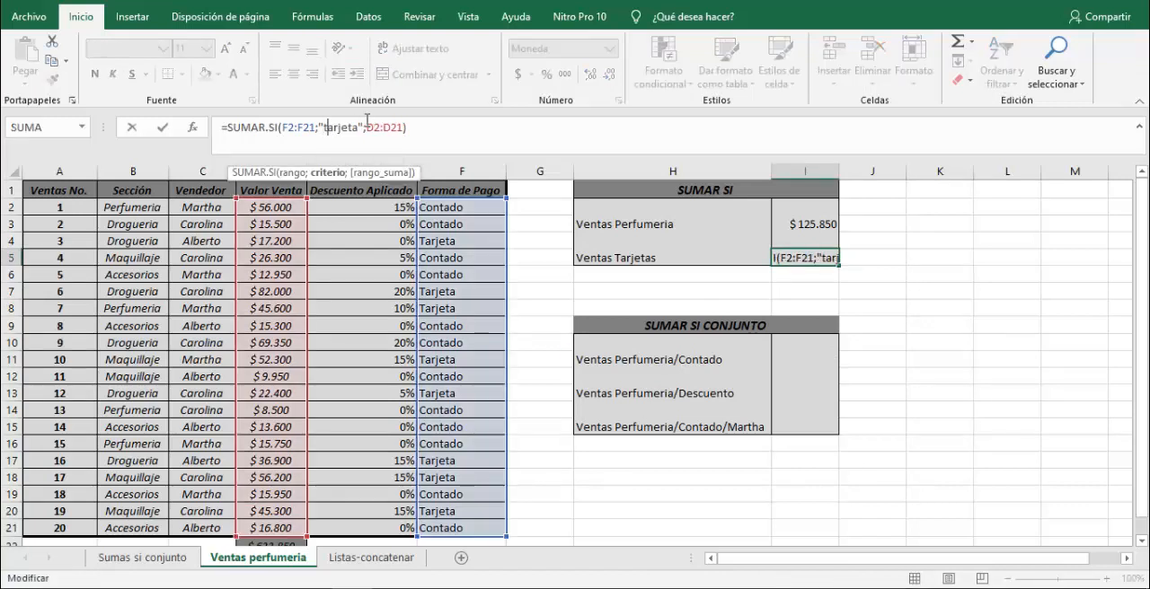
key(ctrl+Return)
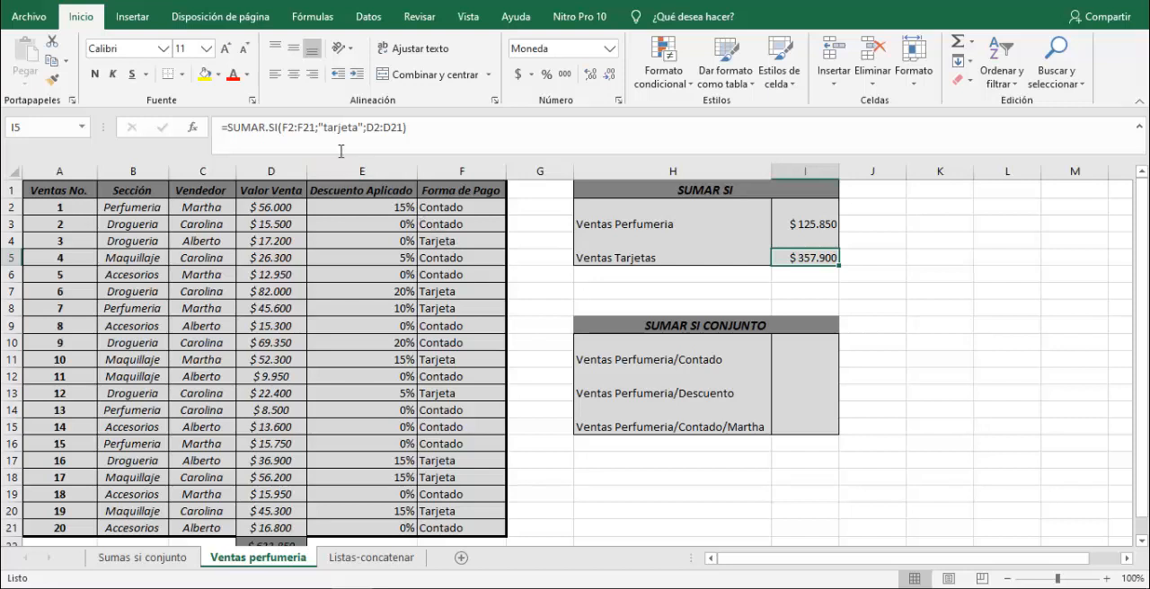
Change the criterion in the I5 formula to capitalised "Tarjeta" and review the formulas in I5 and I3.
click(327, 127)
key(BackSpace)
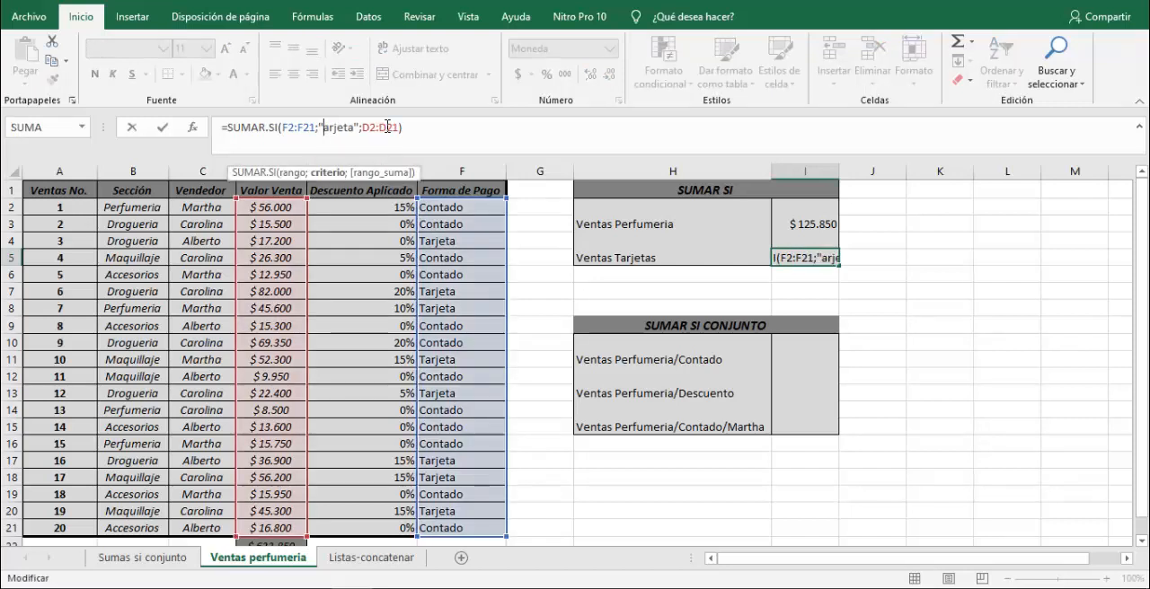
text(T)
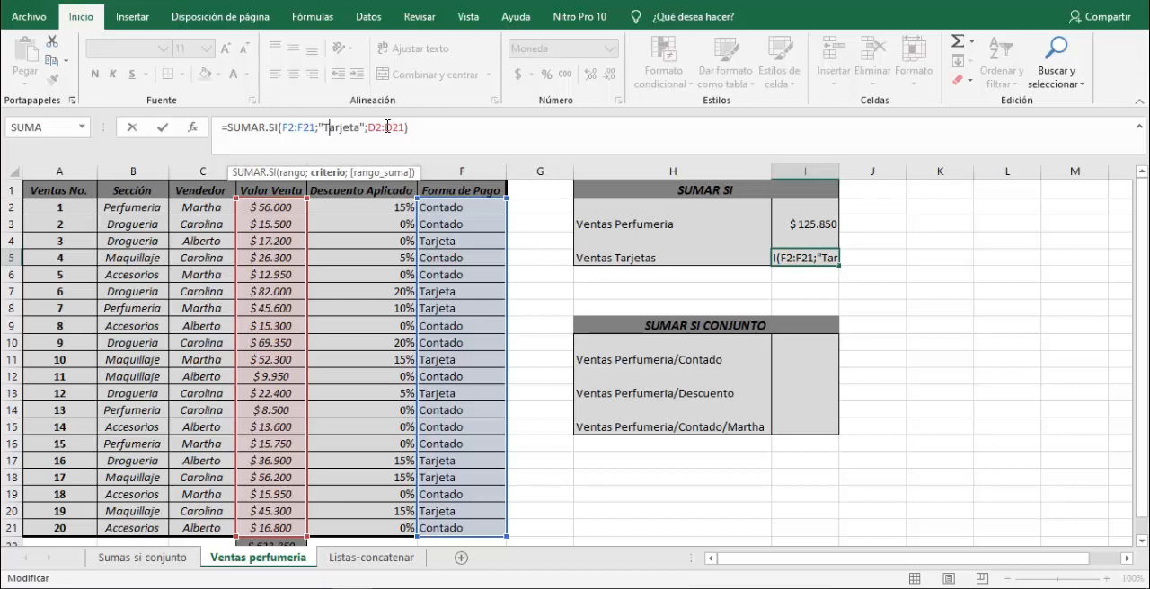
key(Return)
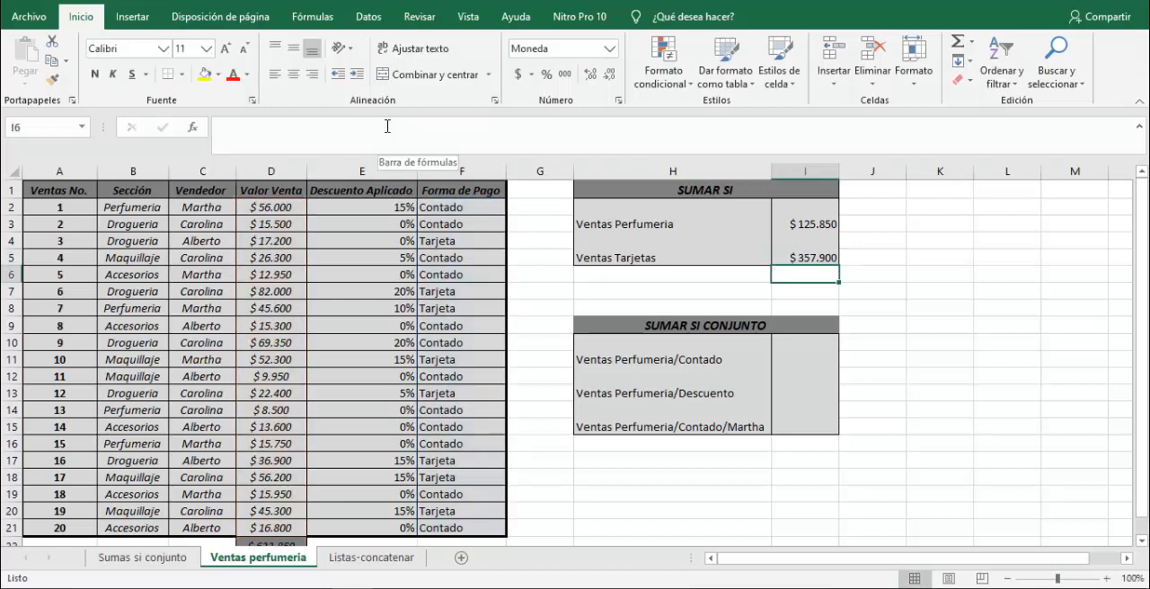
key(Up)
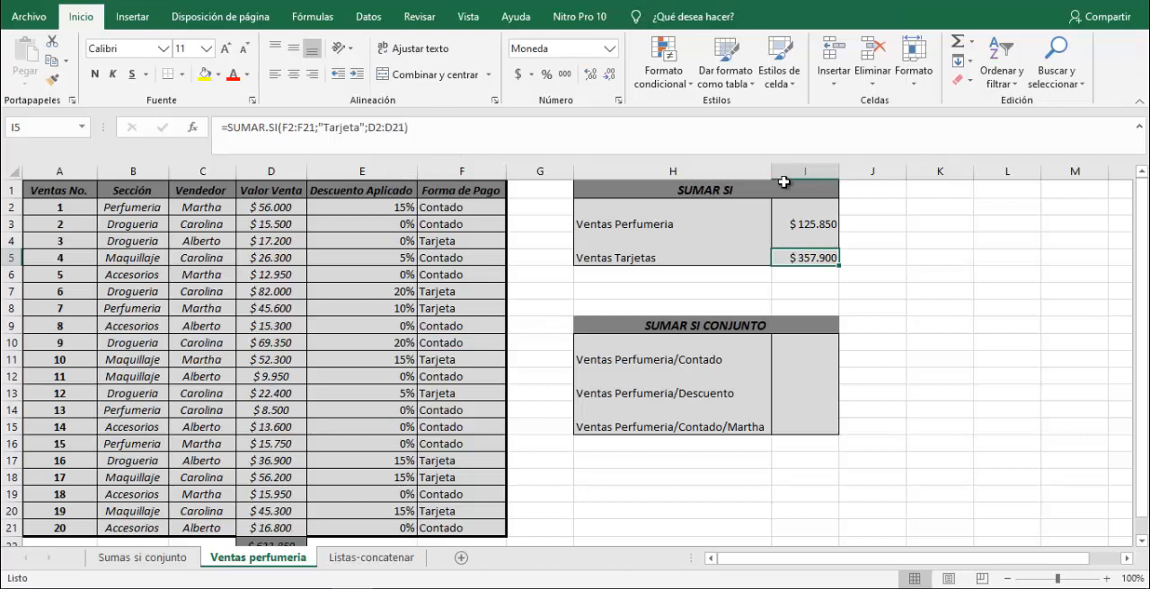
click(797, 224)
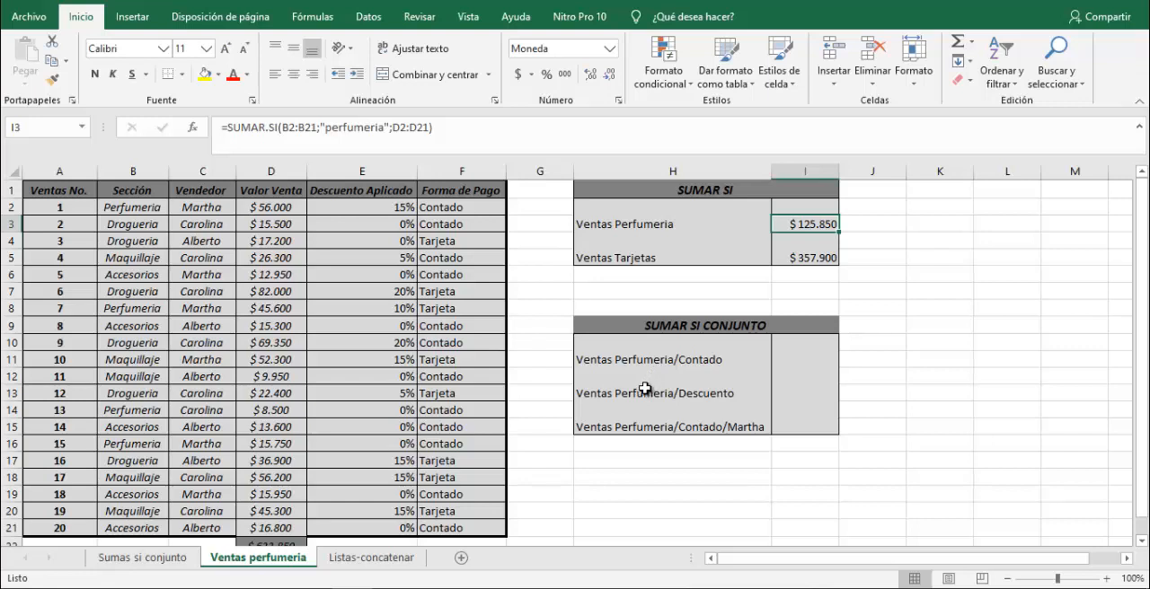
key(Down)
key(Down)
Start a SUMAR.SI.CONJUNTO formula in I11 for Ventas Perfumeria/Contado with D2:D21 as the sum range.
click(780, 356)
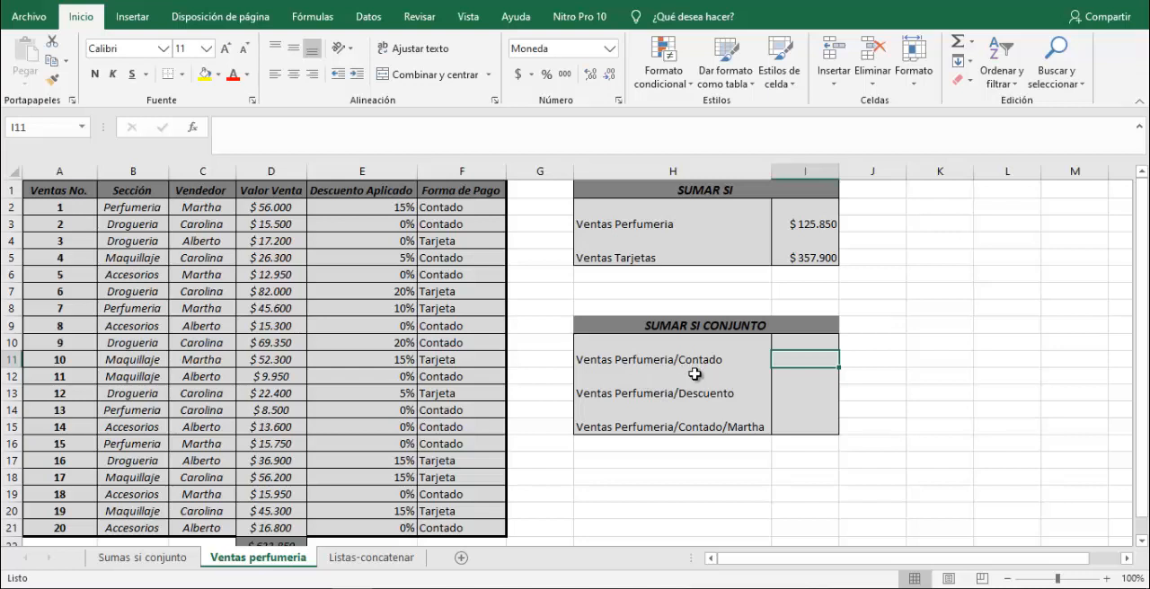
text(=)
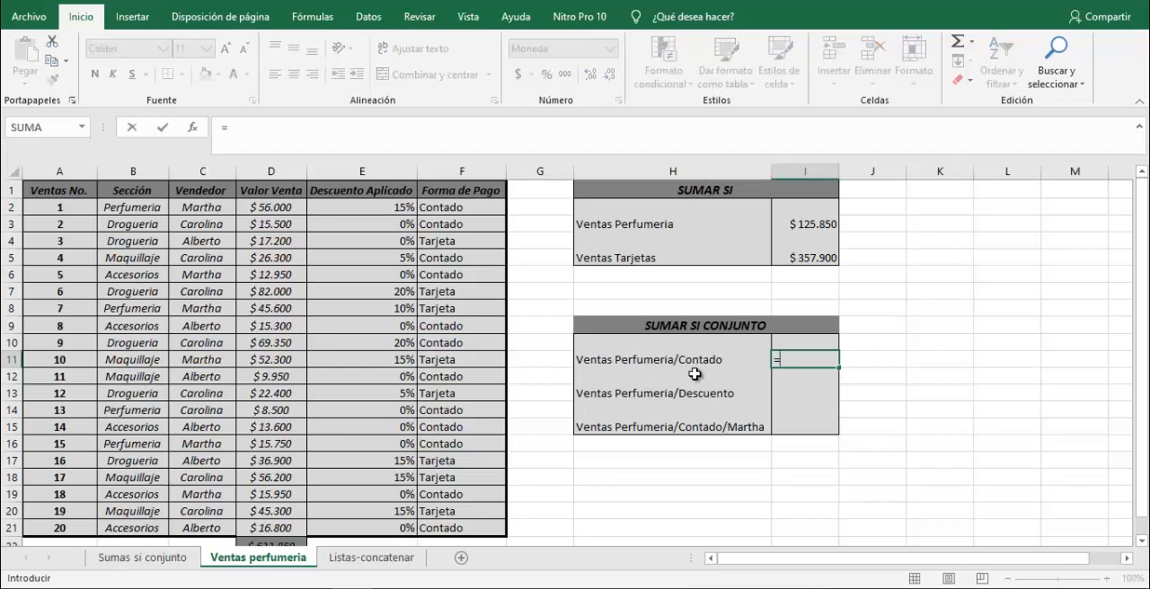
text(sumar.si)
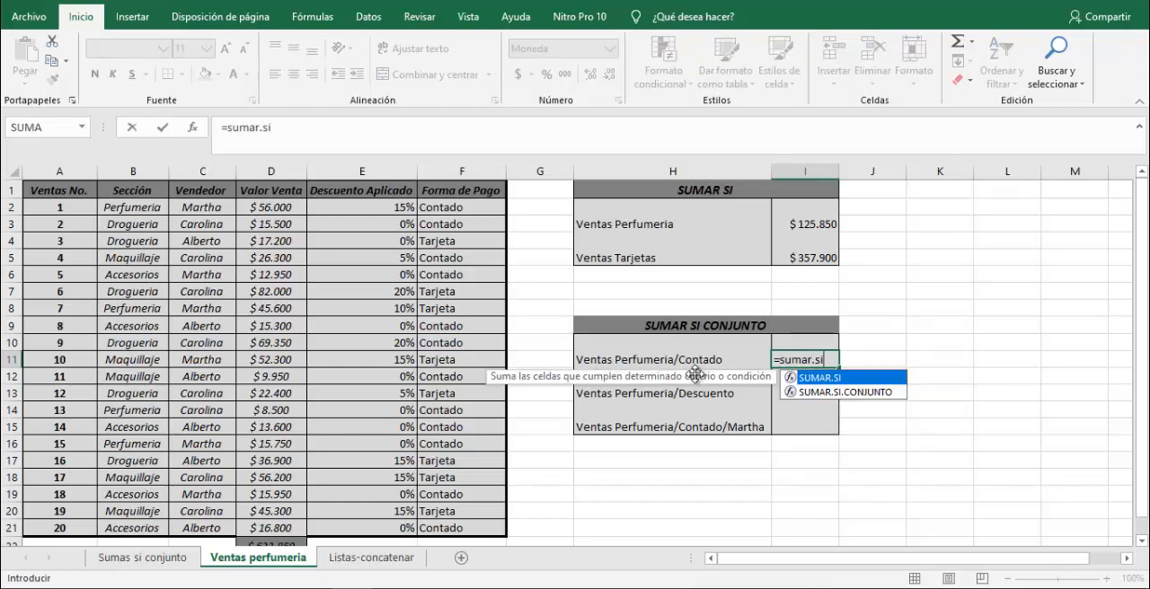
key(Down)
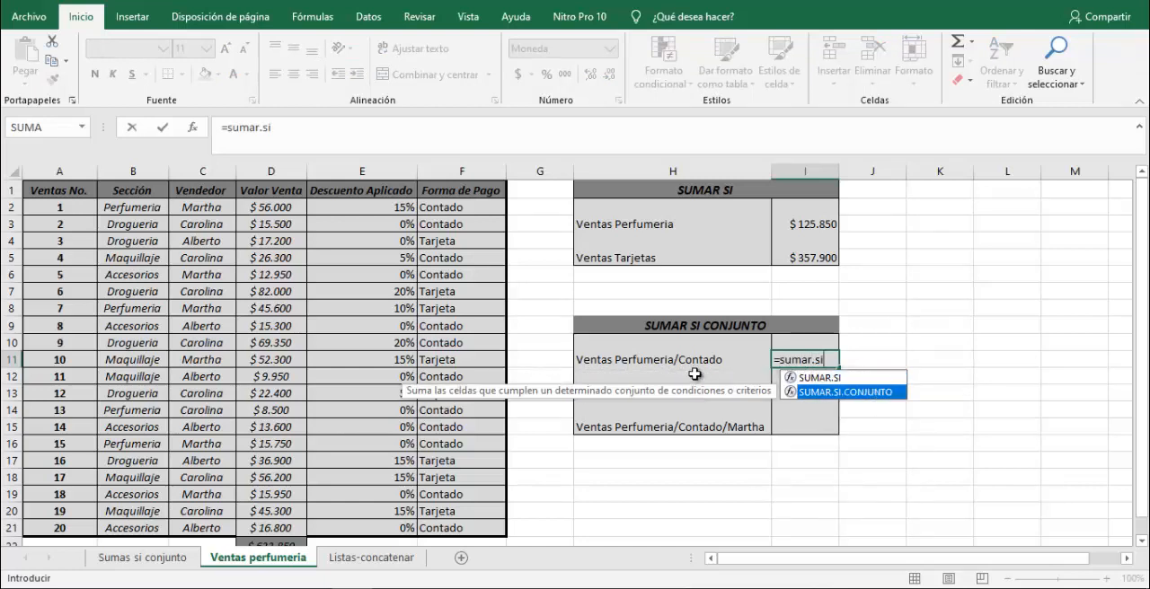
key(Up)
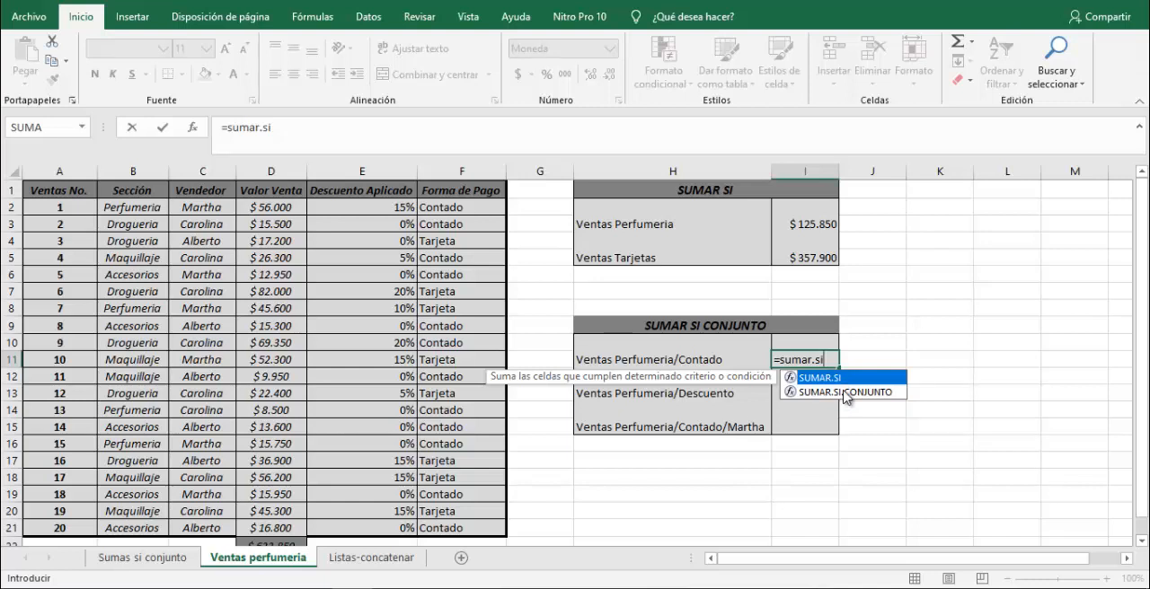
click(844, 393)
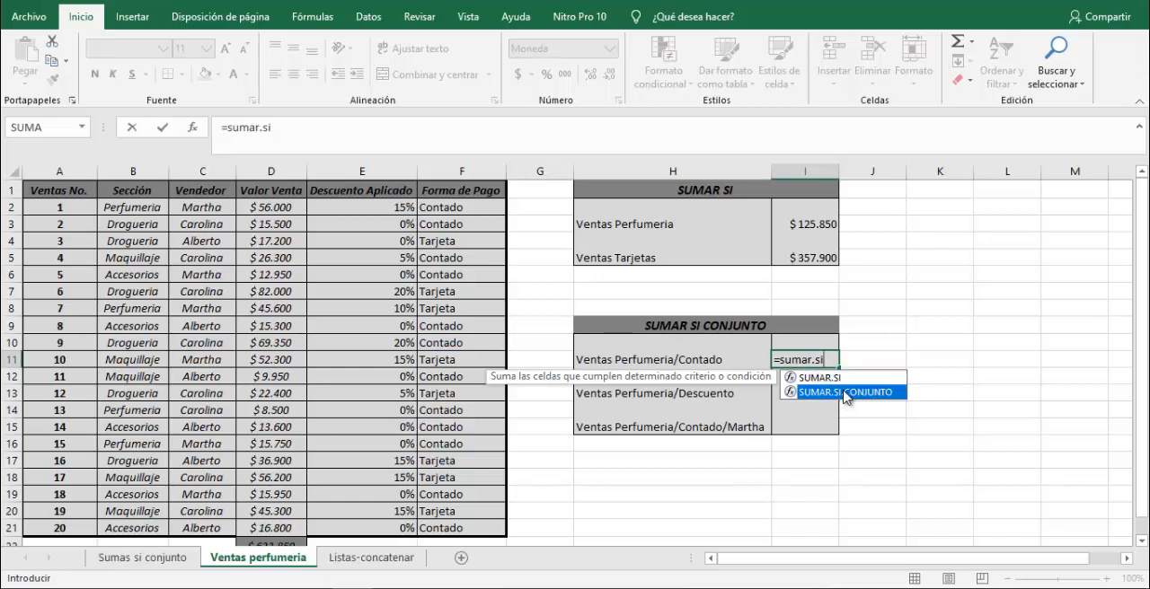
double_click(845, 392)
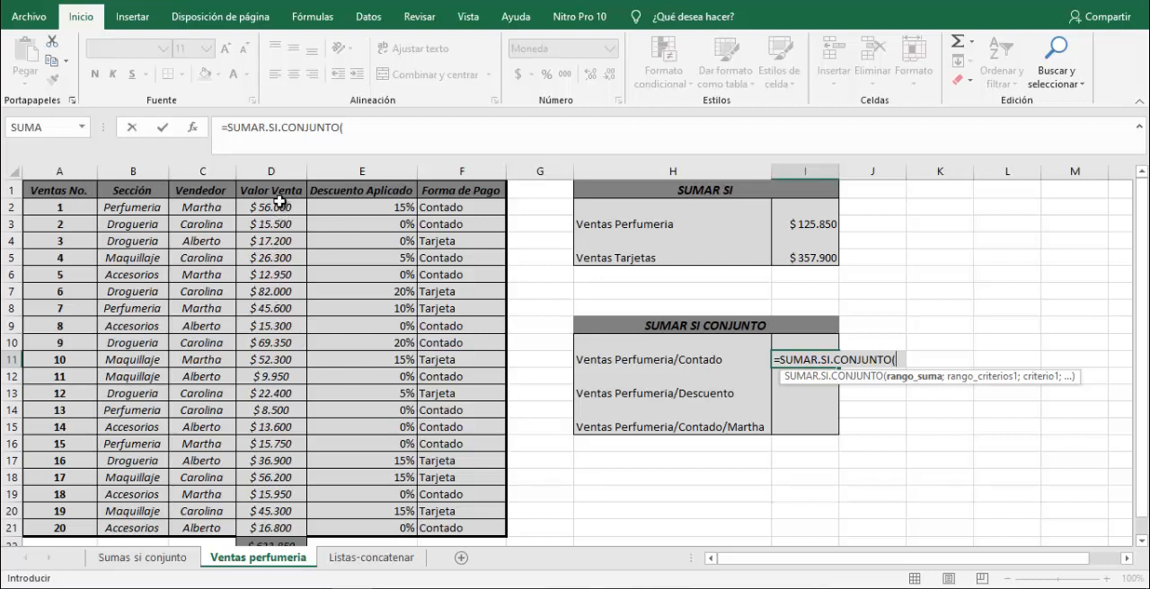
drag(279, 202, 266, 528)
text(;)
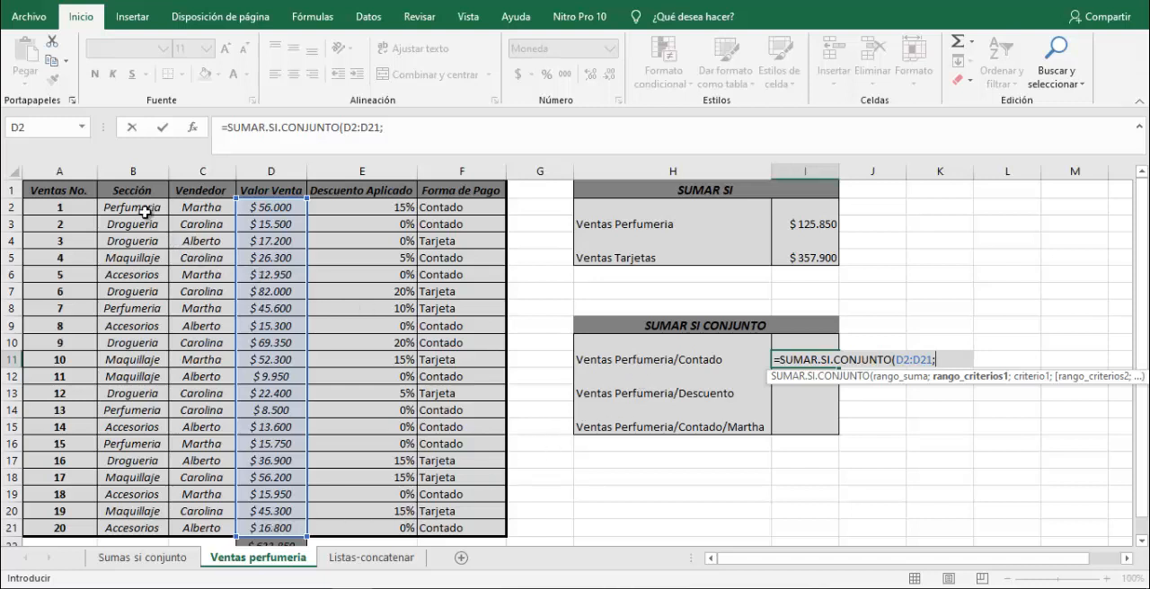
Add the Sección cells B2:B21 as the first criteria range in the I11 formula with the criterion "perfumeria".
drag(139, 202, 121, 537)
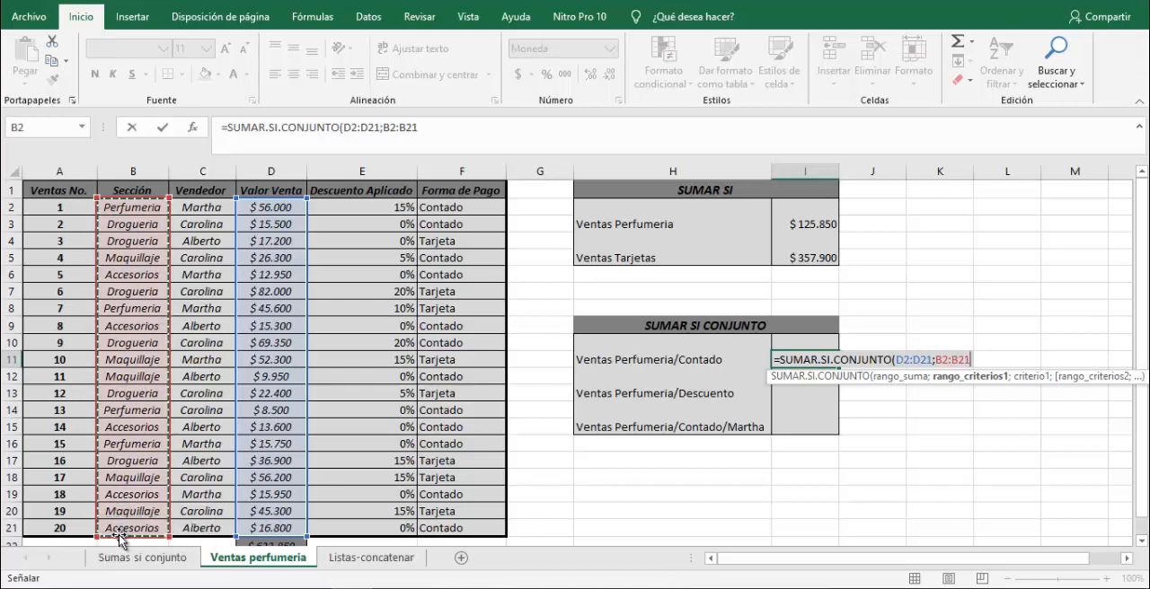
text(;"perf)
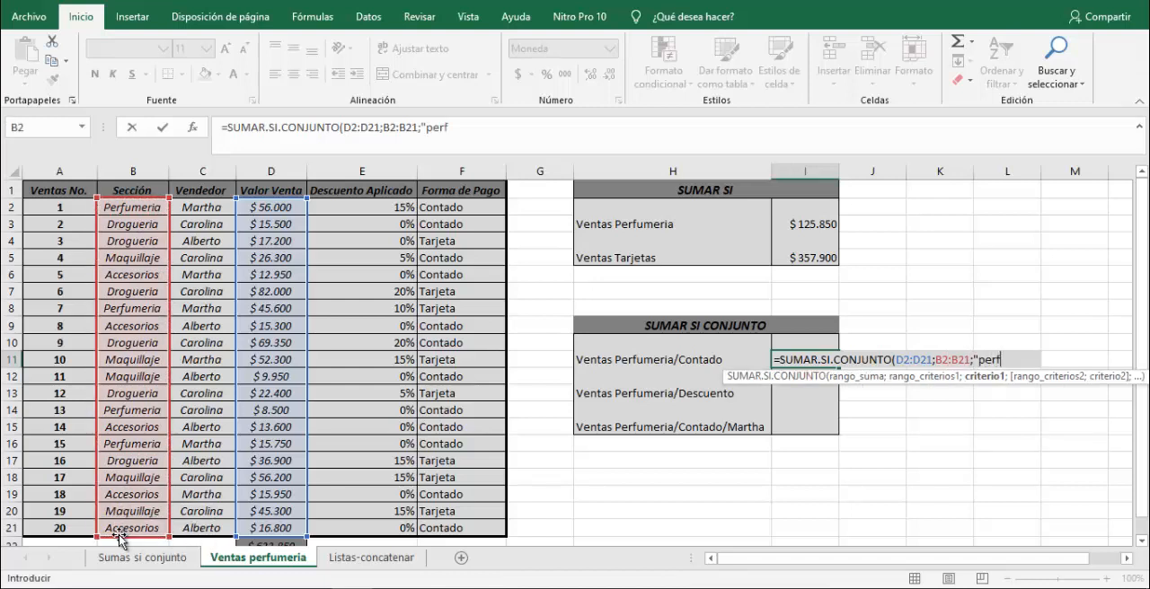
text(umeria";)
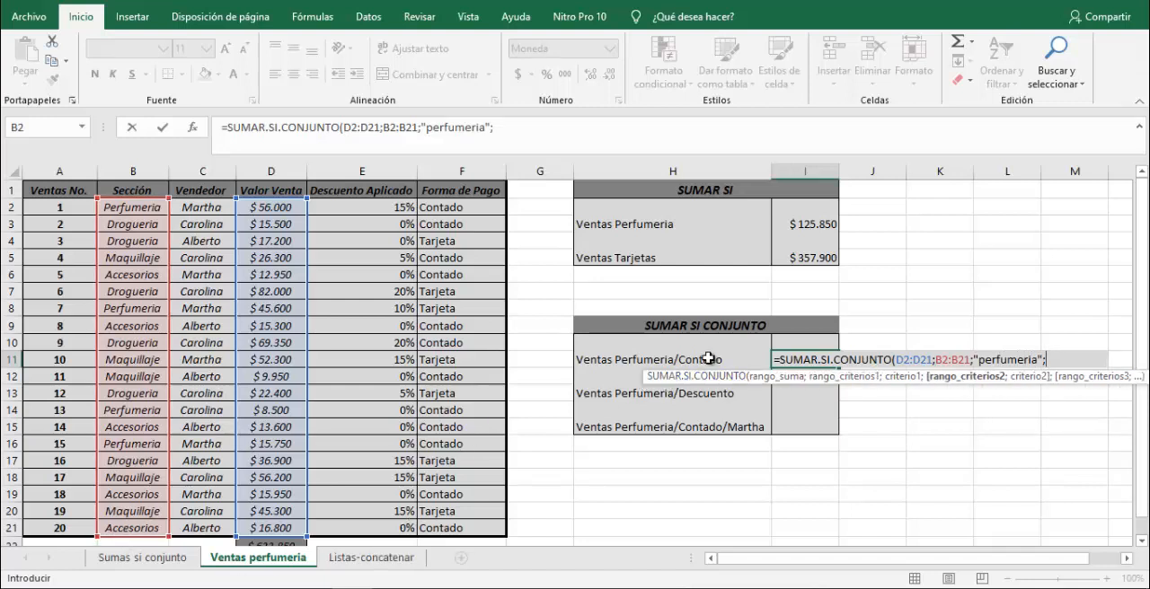
Complete the I11 formula with the Forma de Pago range F2:F21 and the criterion "contado".
drag(446, 208, 437, 525)
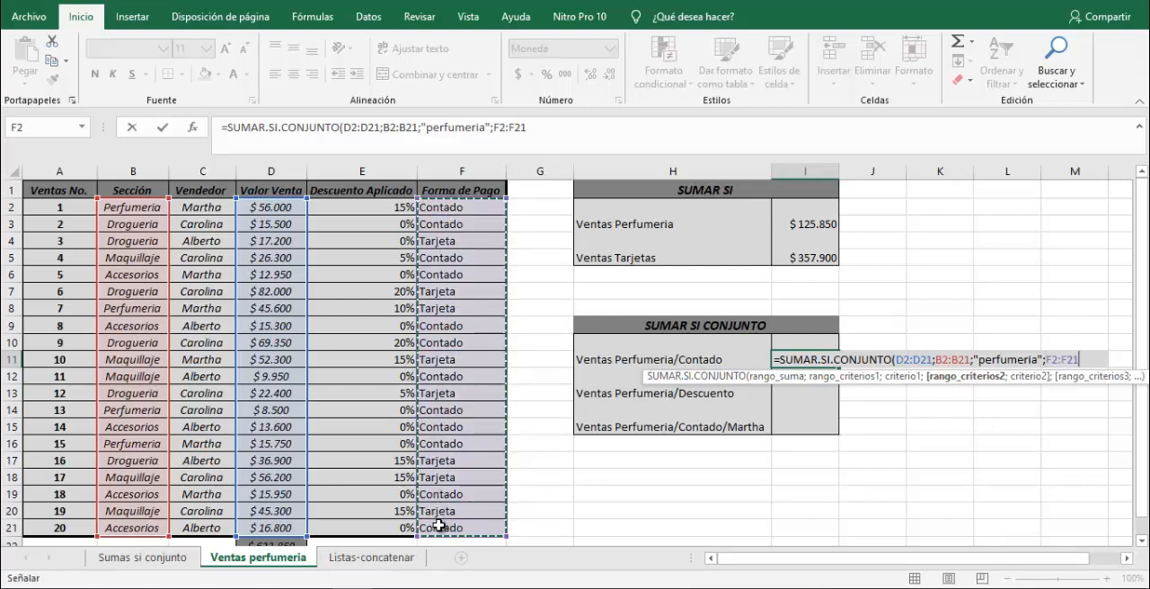
text(;")
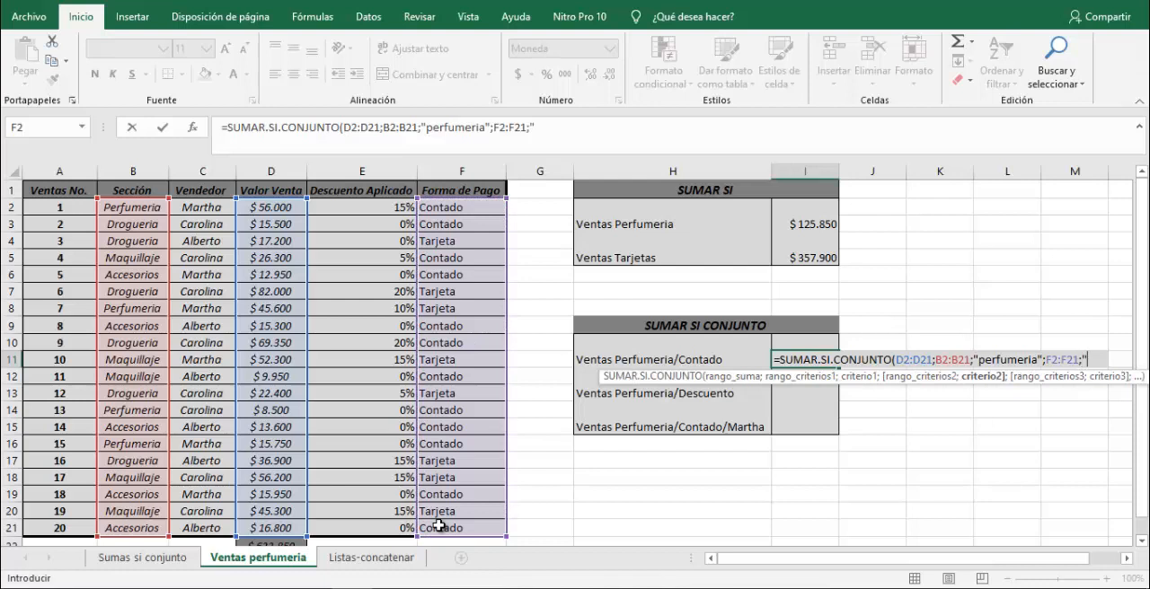
text(contado")
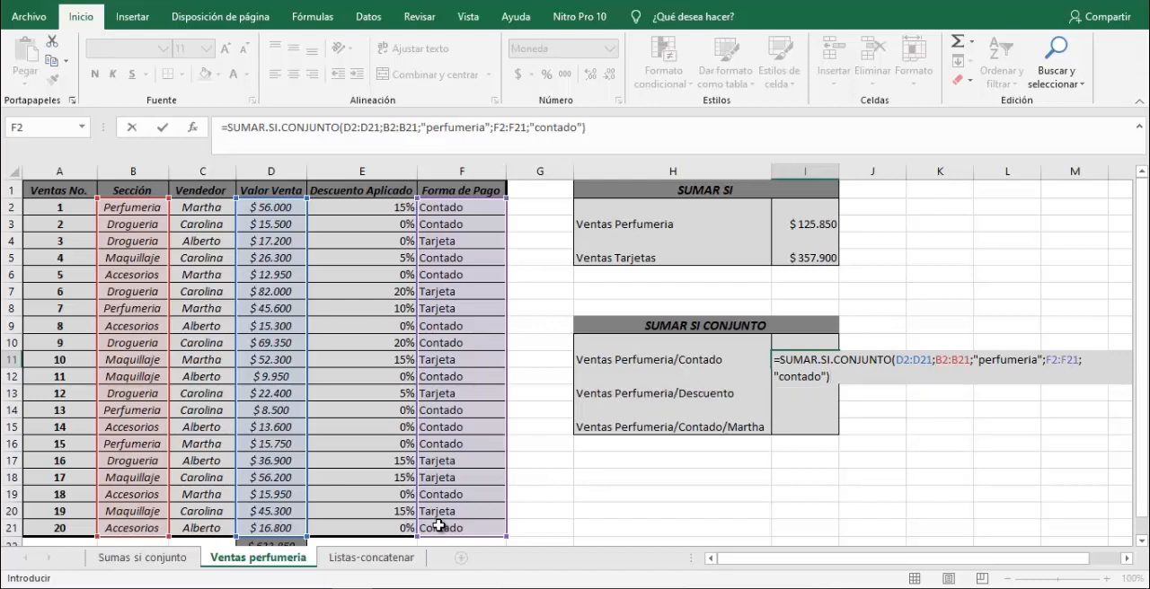
key(ctrl+Return)
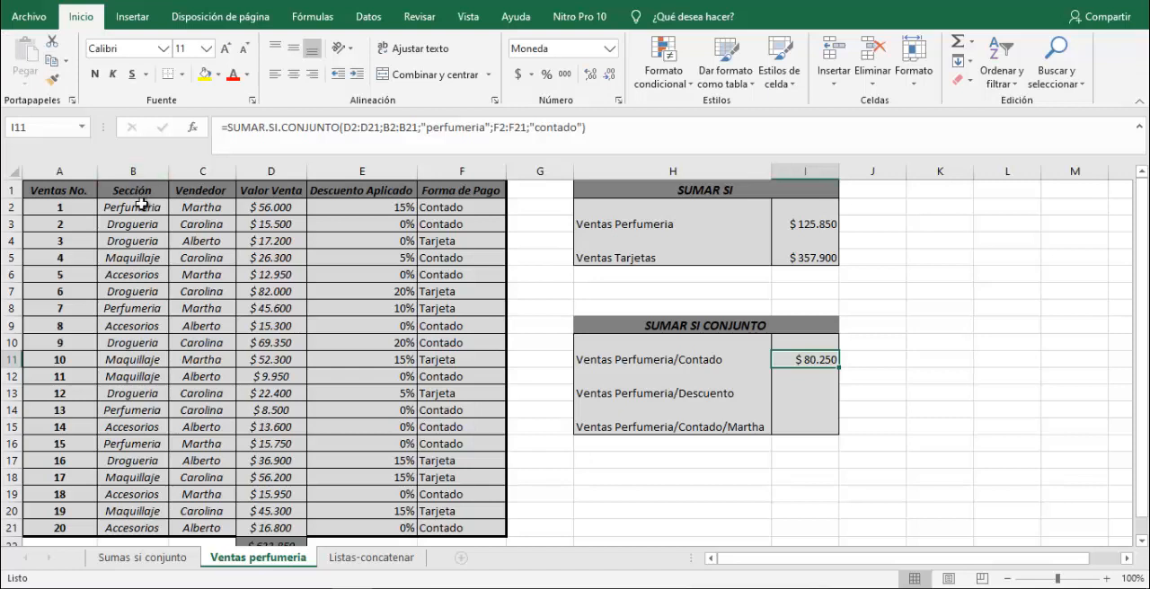
Select the cash perfumery sale values D2, D14 and D16 together to check their sum against I11.
click(267, 207)
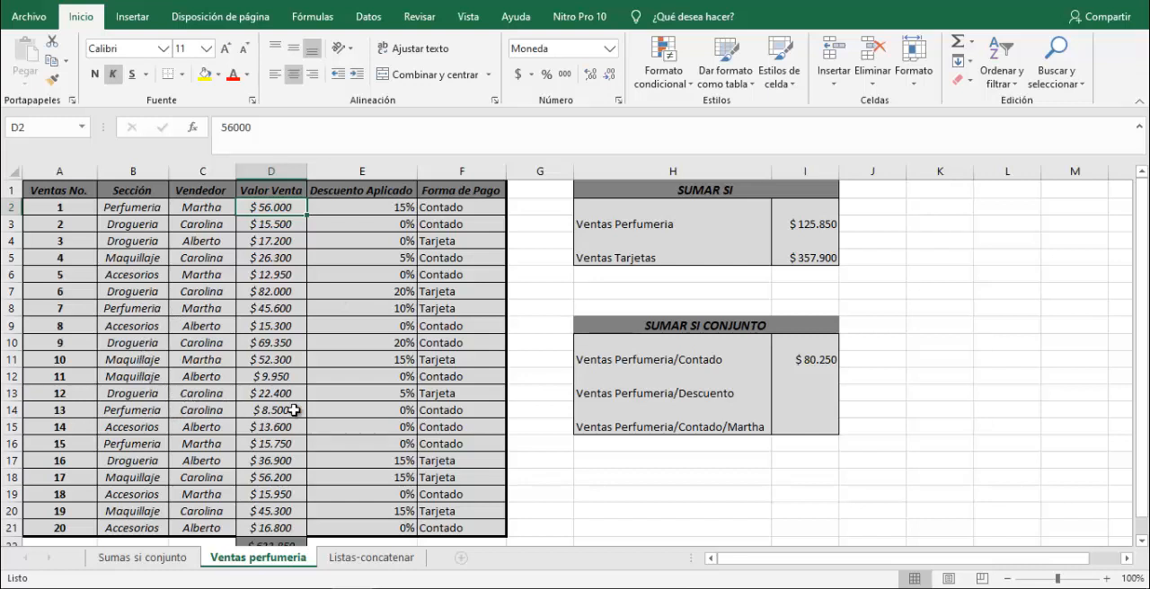
ctrl+click(262, 415)
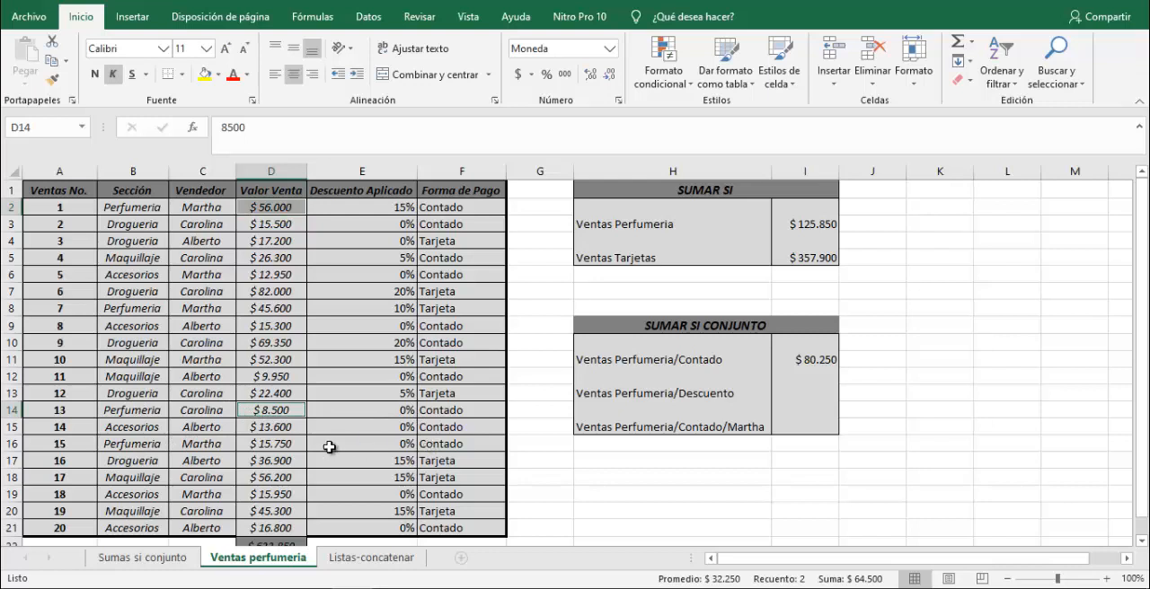
ctrl+click(273, 449)
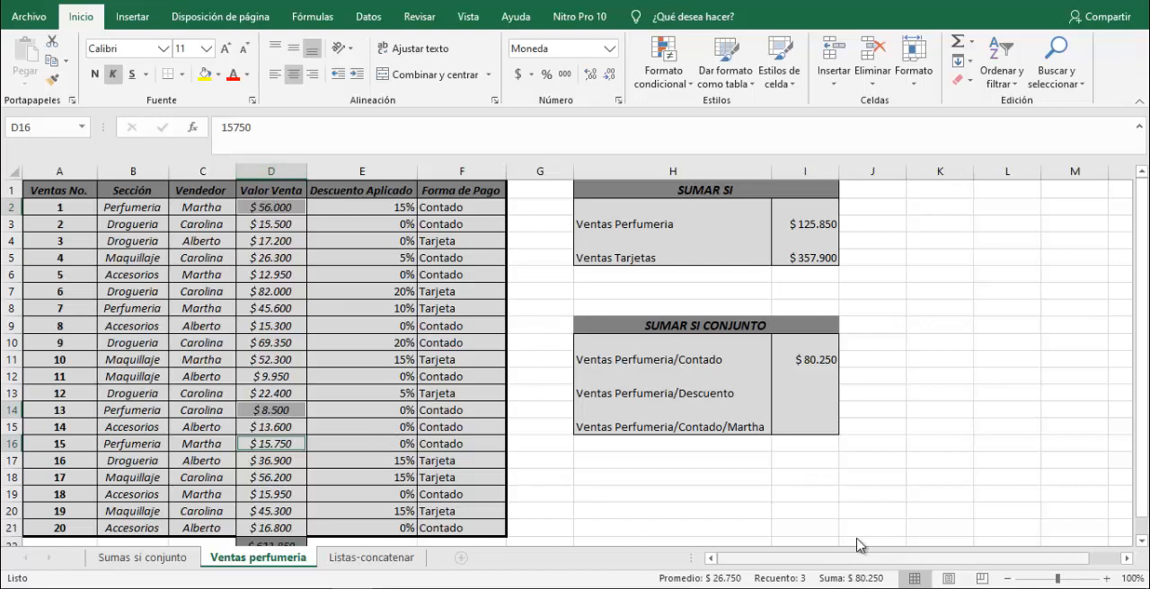
click(818, 362)
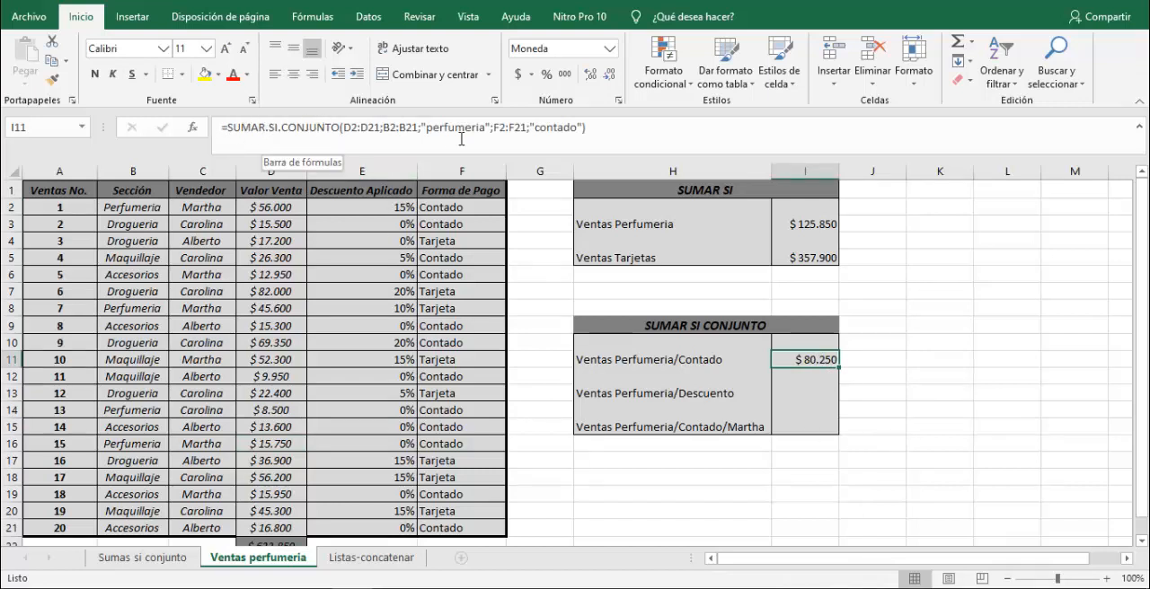
Start a SUMAR.SI.CONJUNTO formula in I13 for Ventas Perfumeria/Descuento with D2:D21 as the sum range.
click(794, 390)
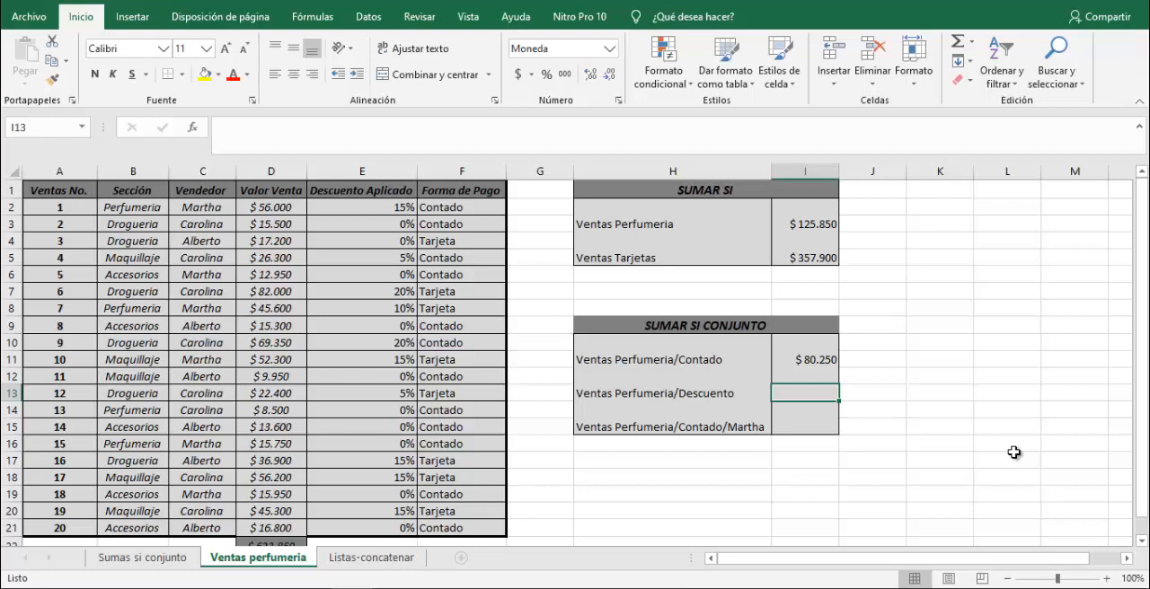
text(=)
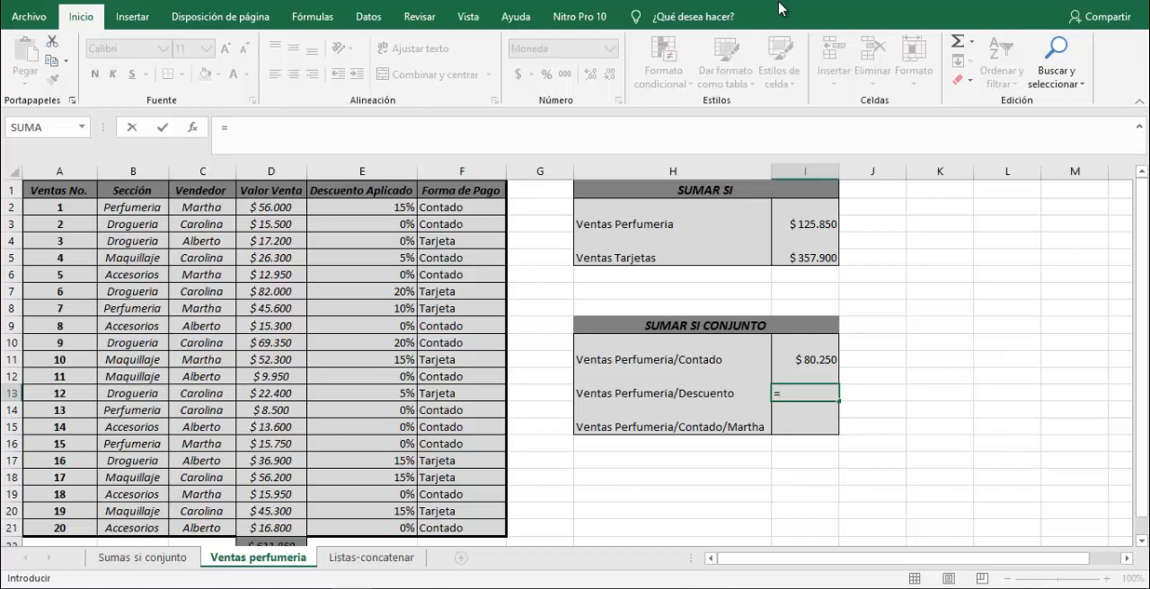
text(sumar.si.)
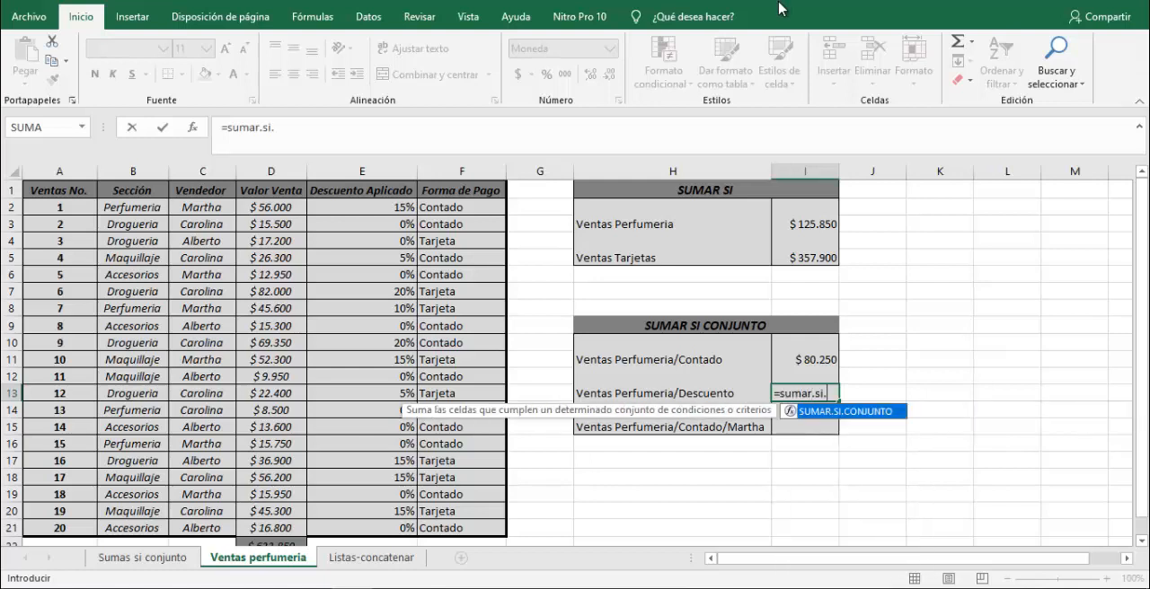
text(conjunto)
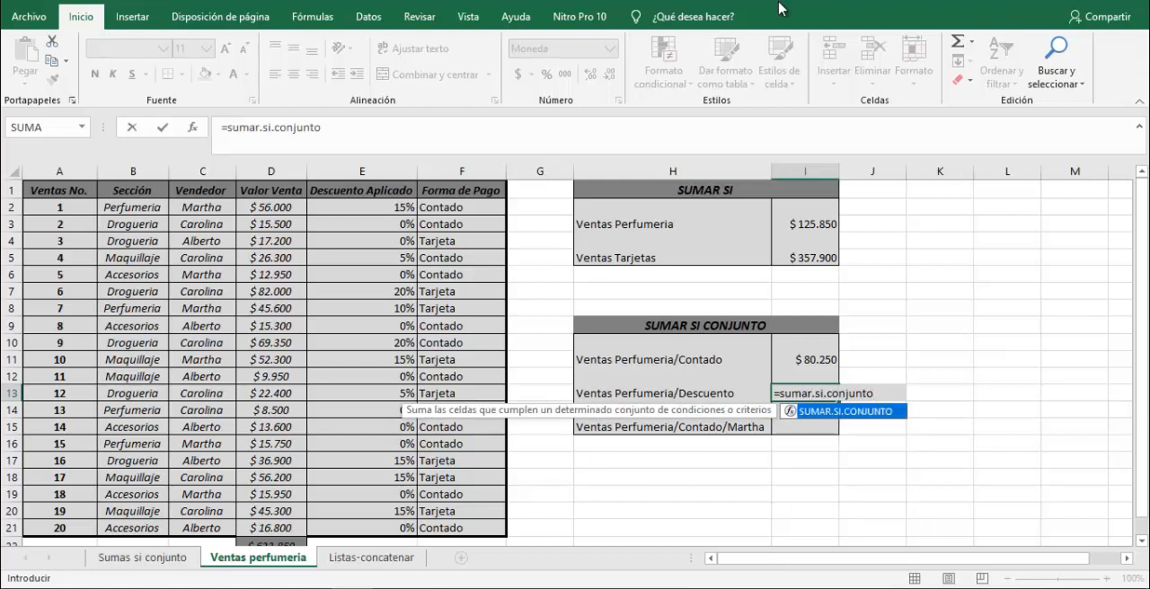
text(()
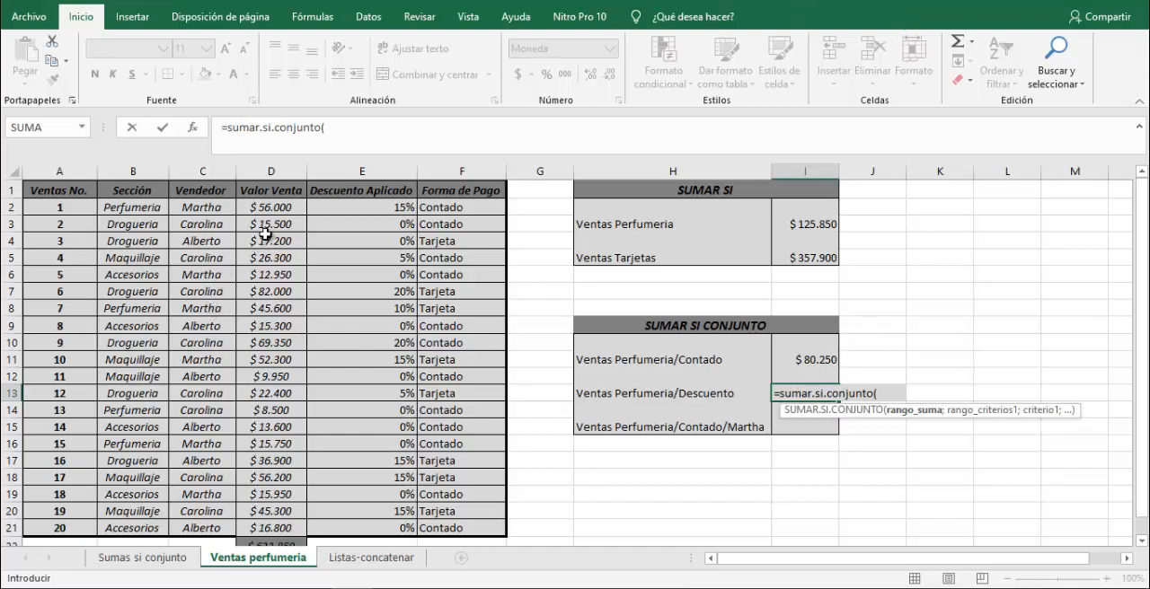
drag(270, 207, 287, 530)
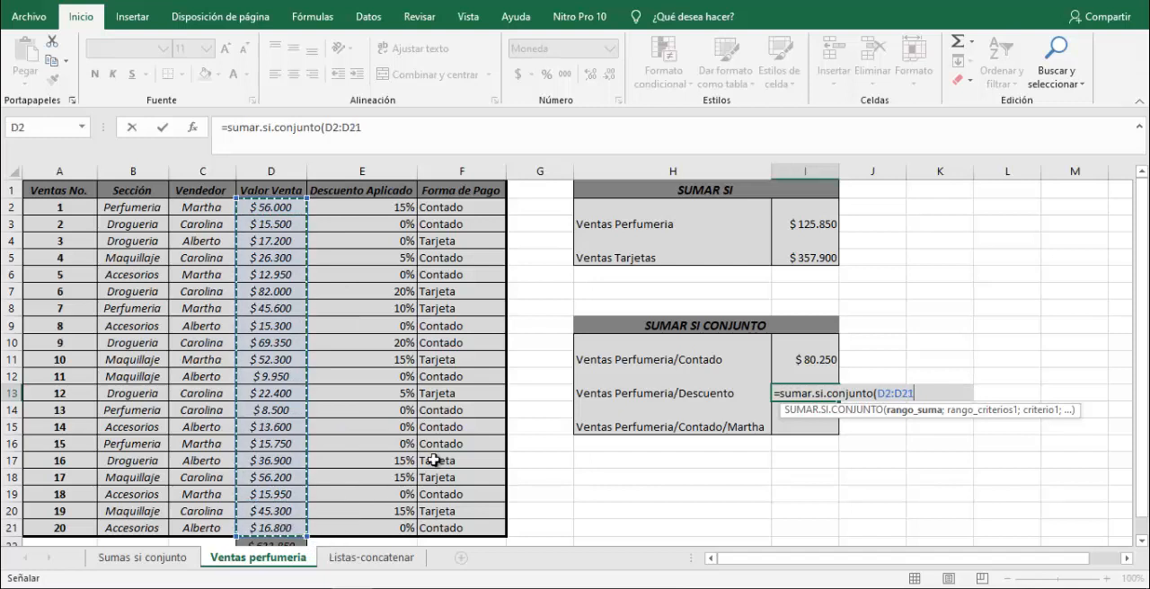
text(;)
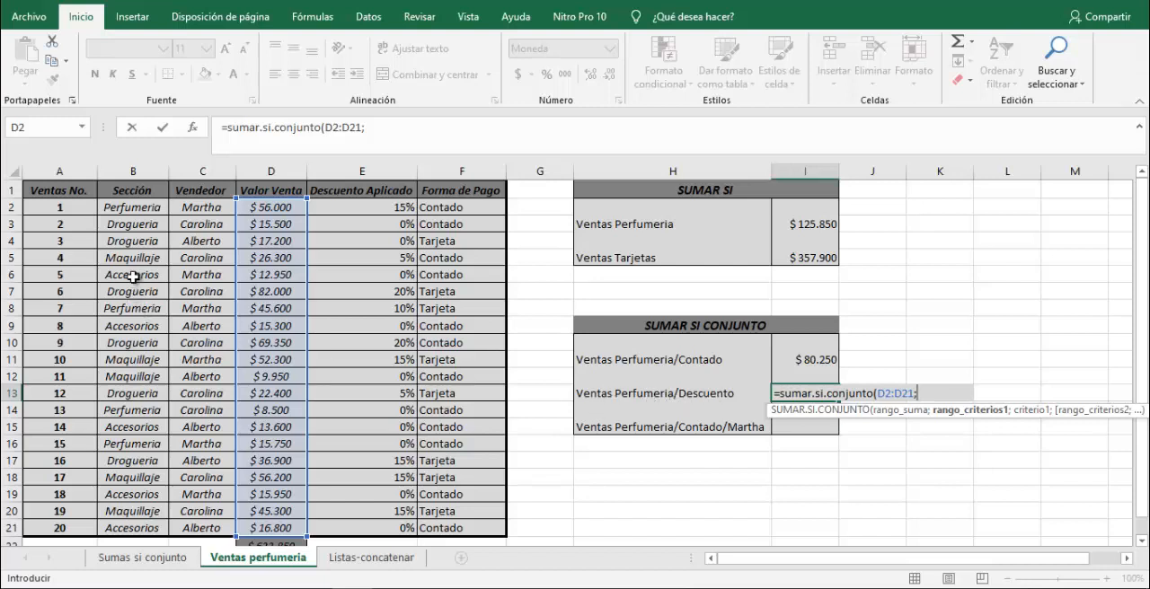
Add the Sección range B2:B21 with the criterion "perfumeria" as the first condition of the I13 formula.
drag(135, 209, 135, 527)
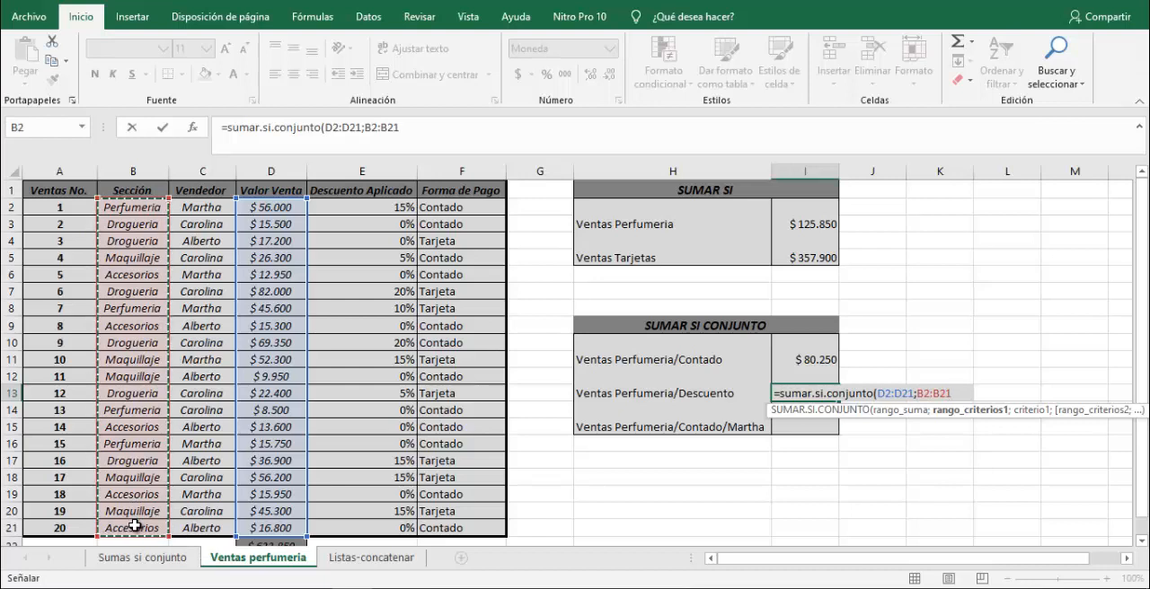
text(;)
text("per)
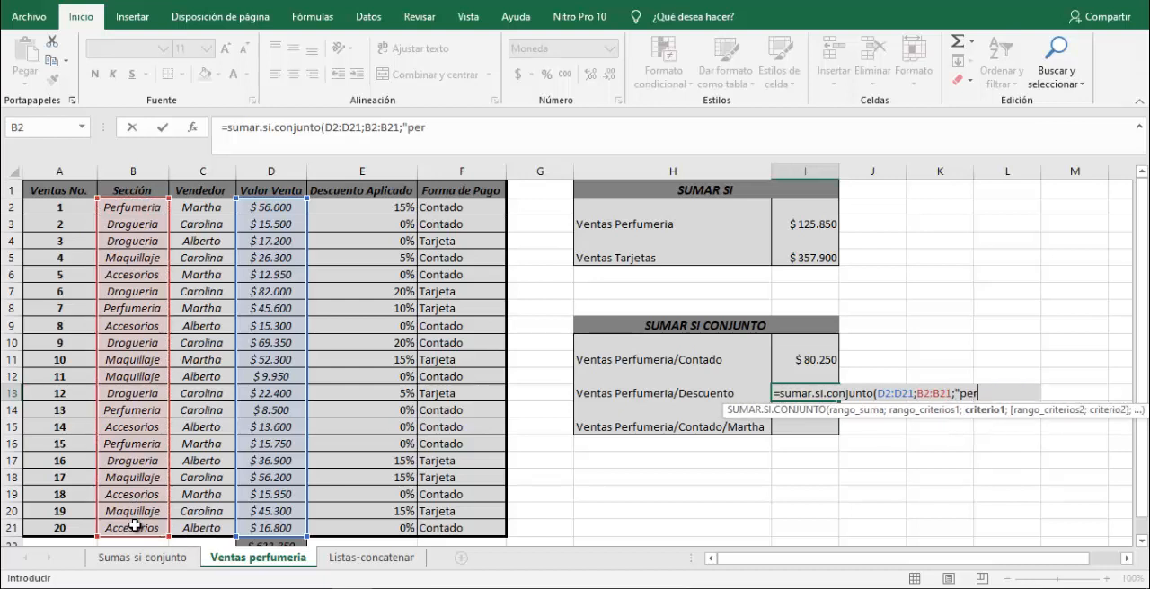
text(fumeria)
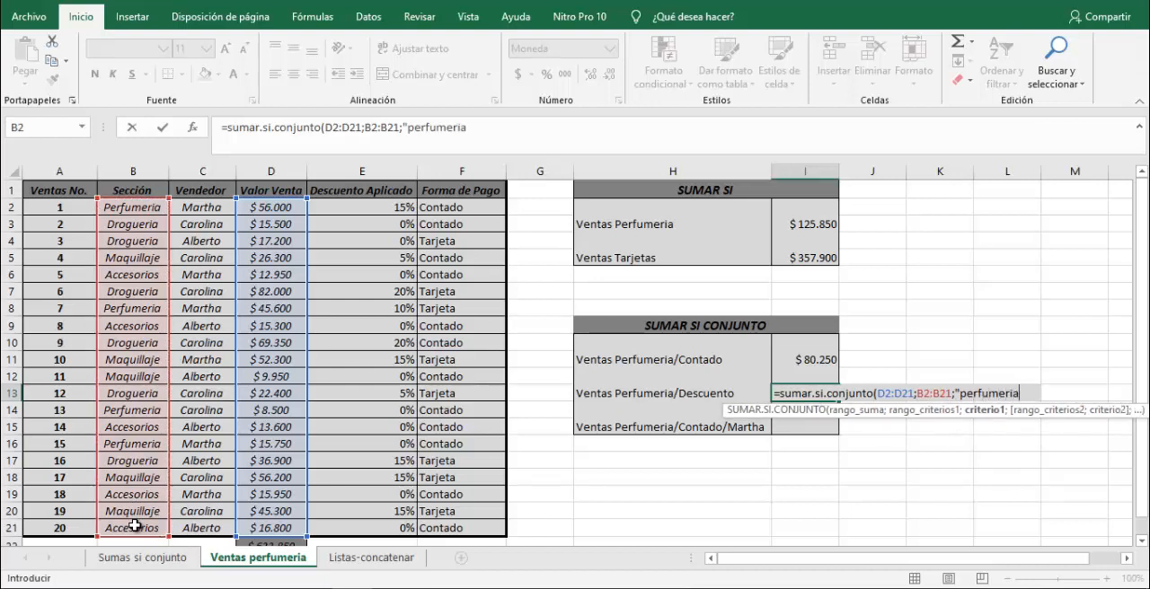
text(";)
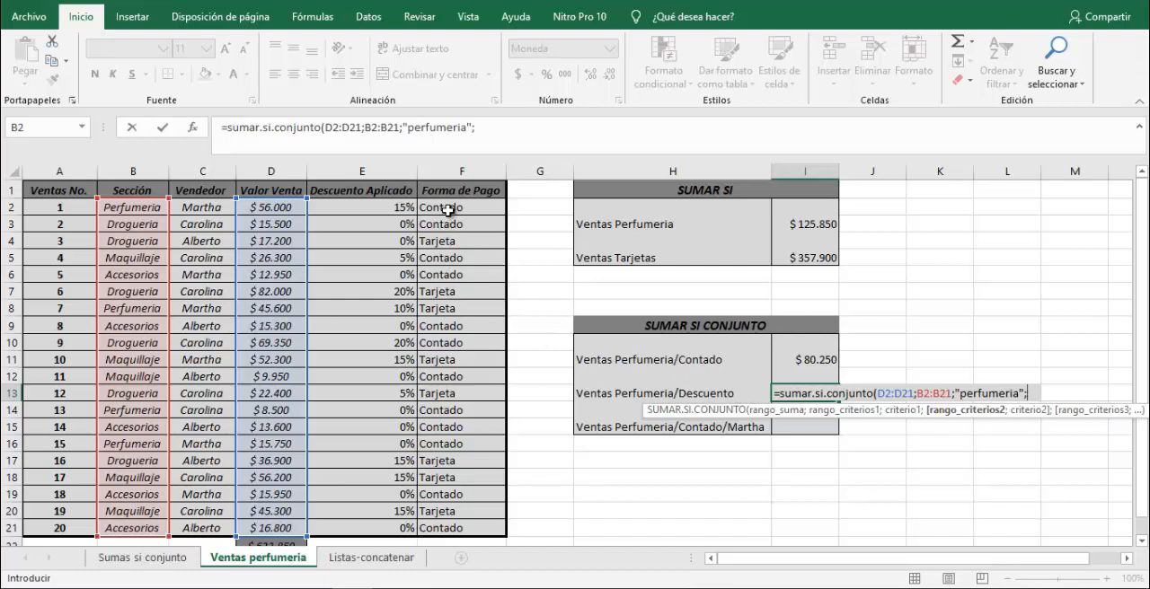
drag(454, 208, 469, 530)
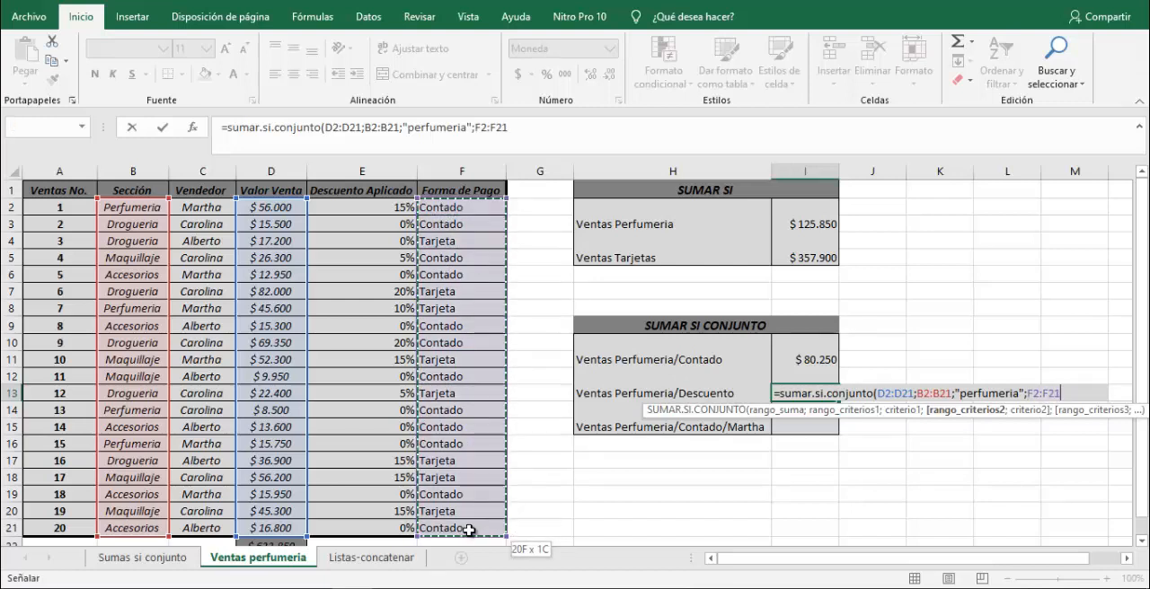
text(;")
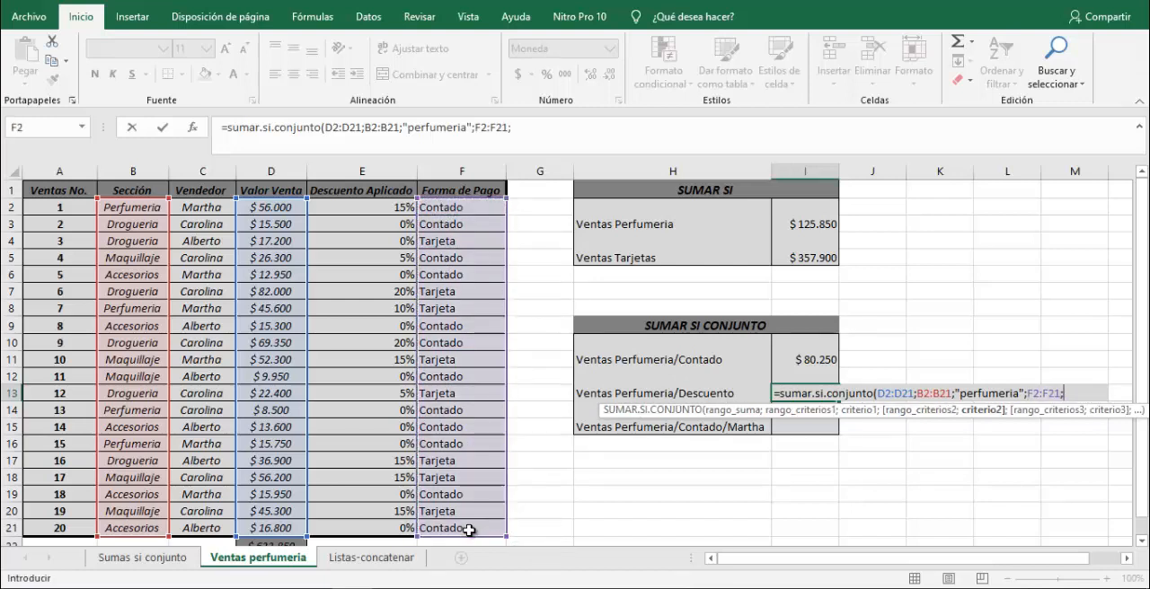
text(descuent)
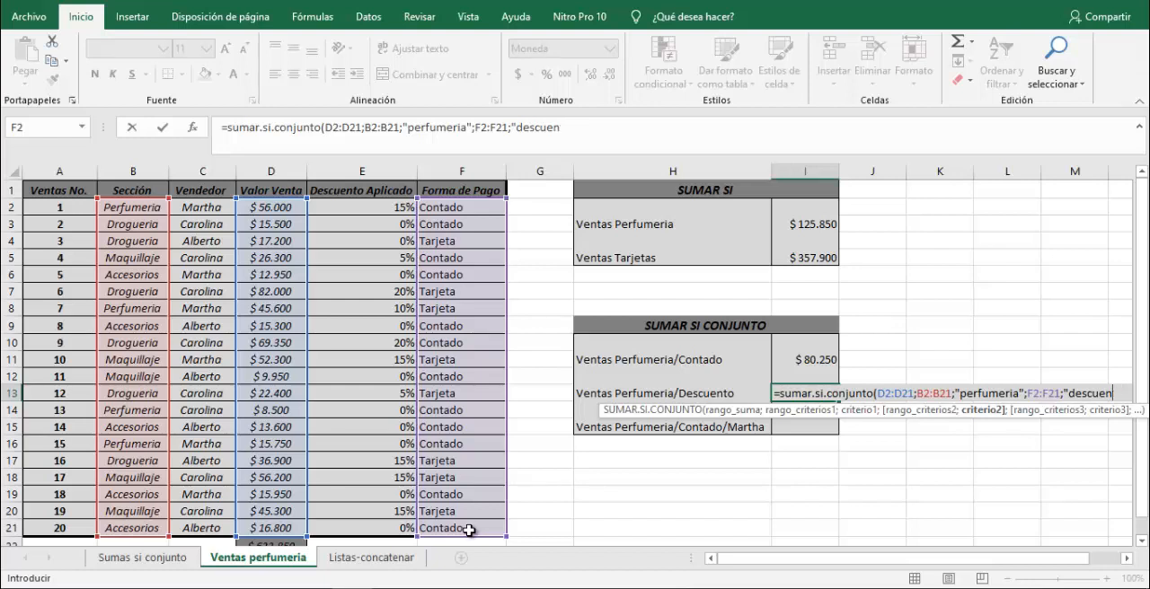
key(BackSpace)
key(BackSpace)
key(BackSpace)
key(BackSpace)
key(BackSpace)
key(BackSpace)
key(BackSpace)
key(BackSpace)
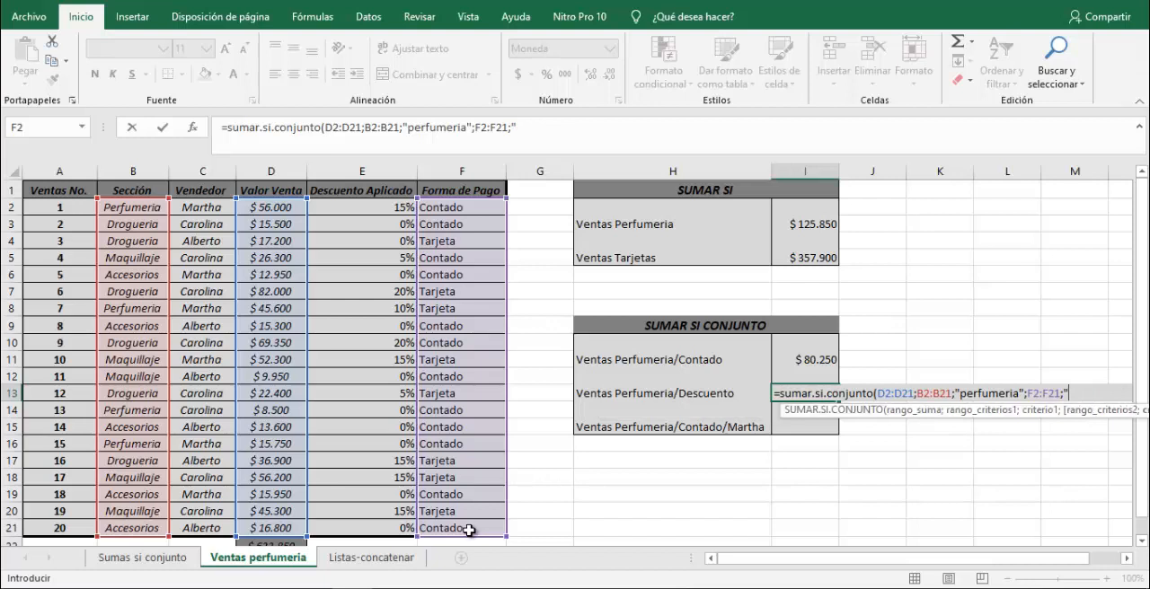
key(BackSpace)
key(BackSpace)
key(BackSpace)
key(BackSpace)
key(BackSpace)
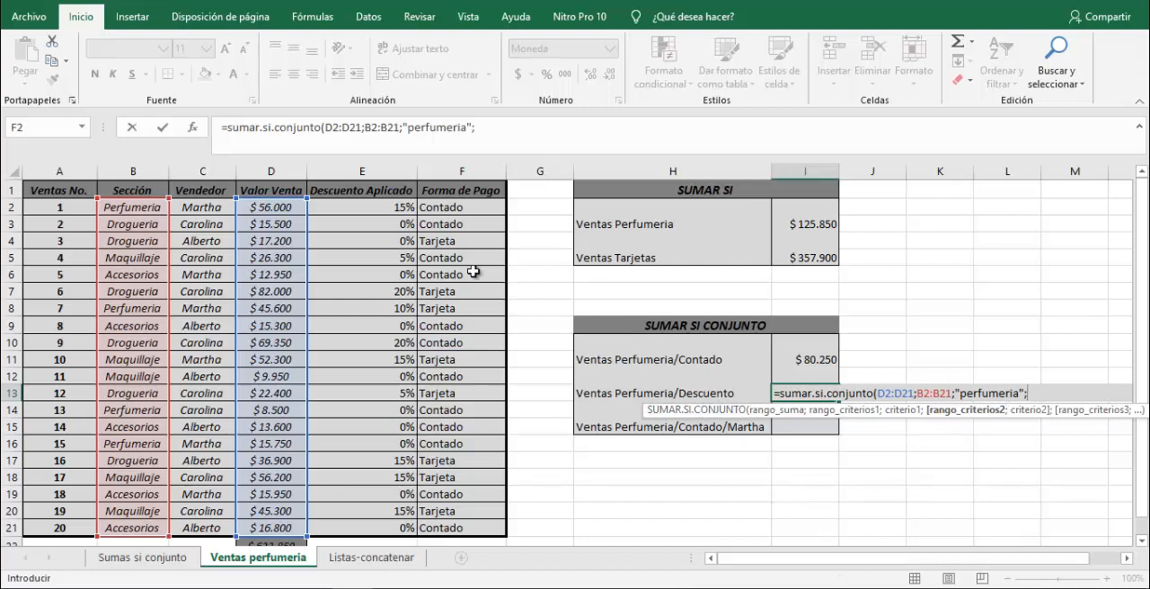
Complete the I13 formula with the Descuento Aplicado range E2:E21 and the criterion ">0%".
drag(347, 208, 359, 523)
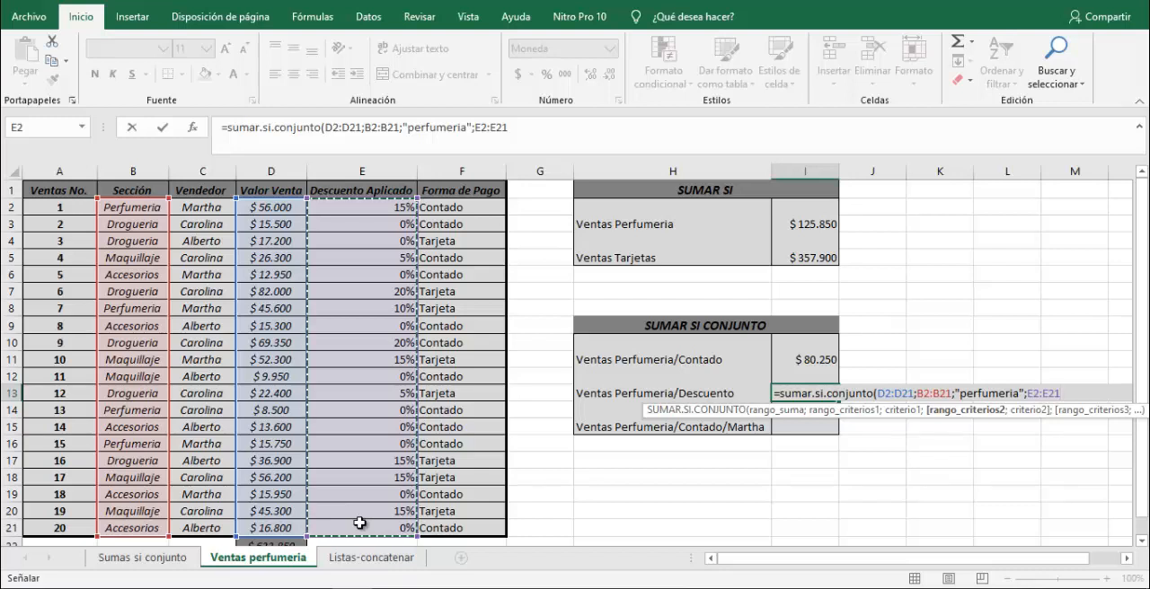
text(")
key(BackSpace)
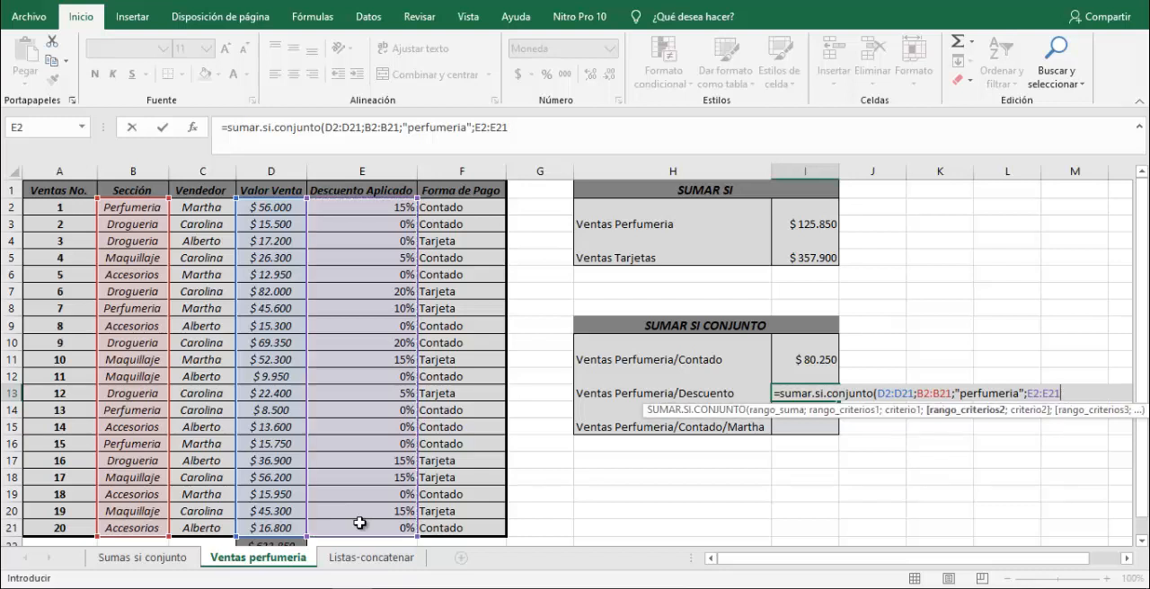
text(;">)
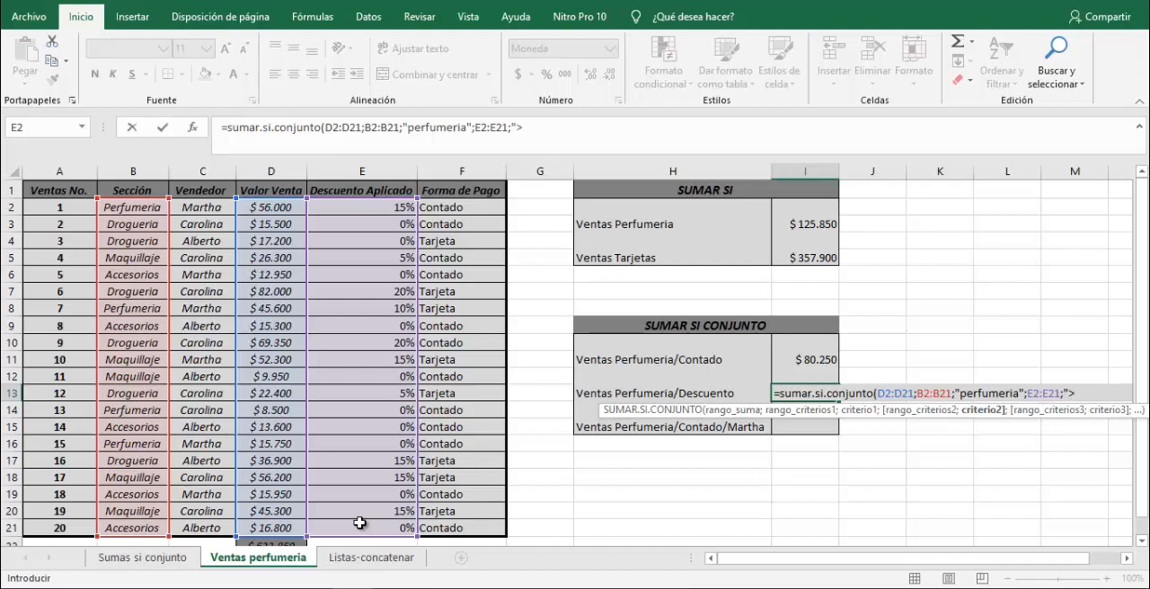
text(%)
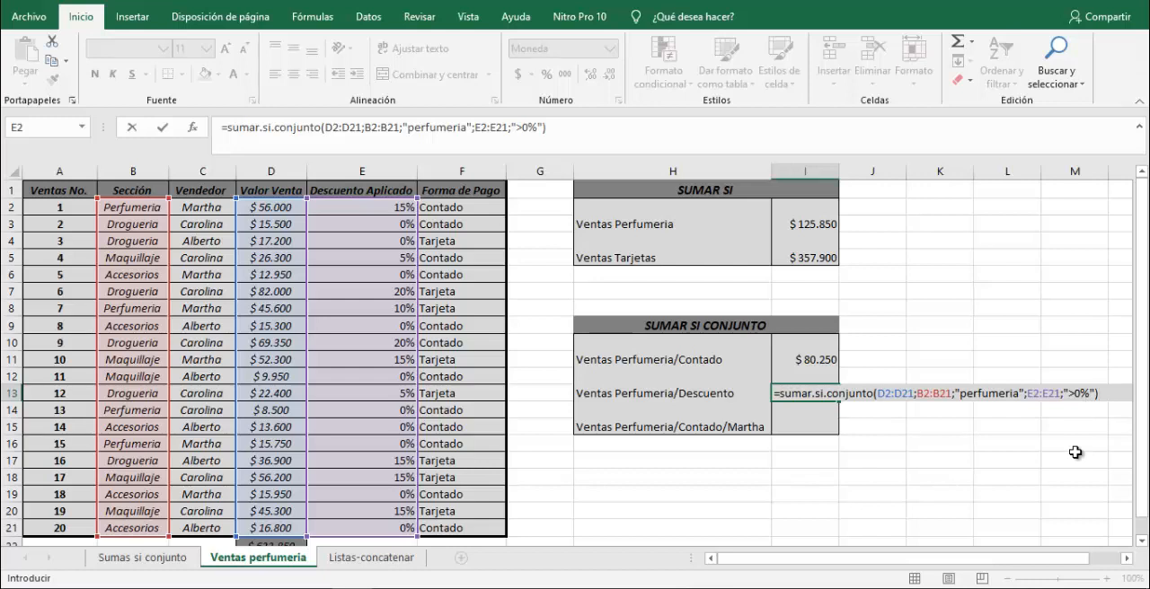
key(Return)
key(Up)
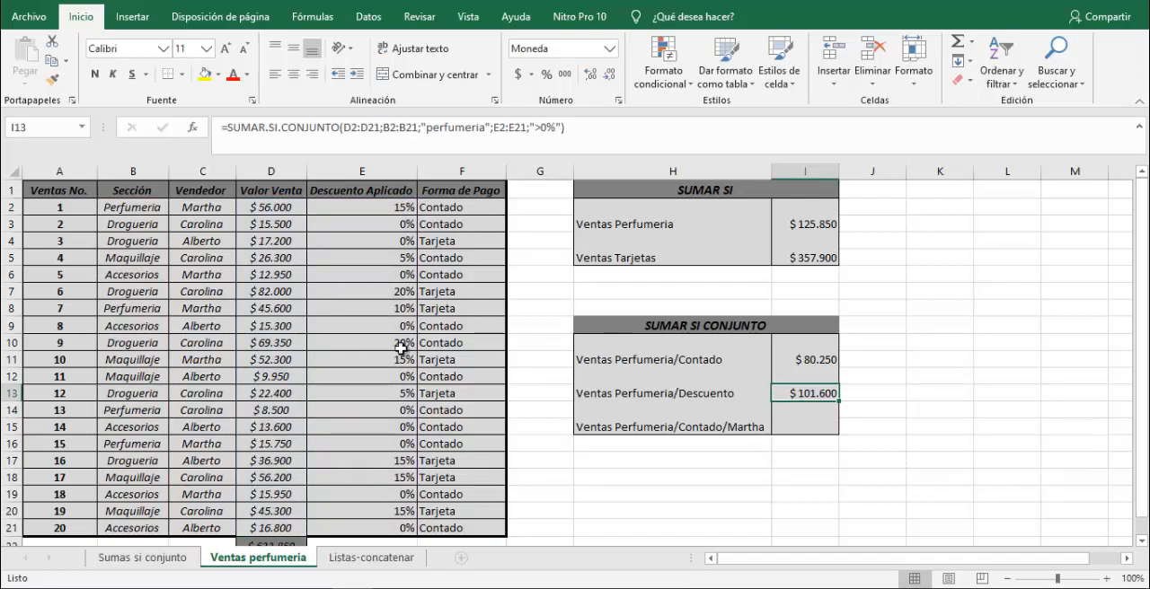
Select the discounted perfumery sale values D2 and D8 together to check their sum against I13.
click(147, 207)
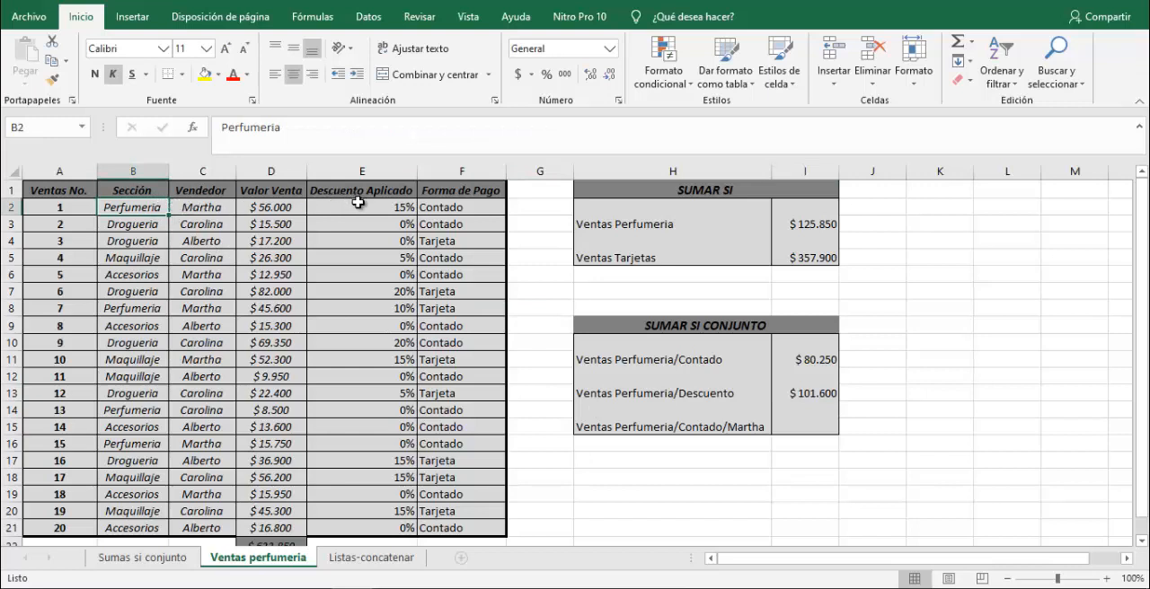
click(271, 210)
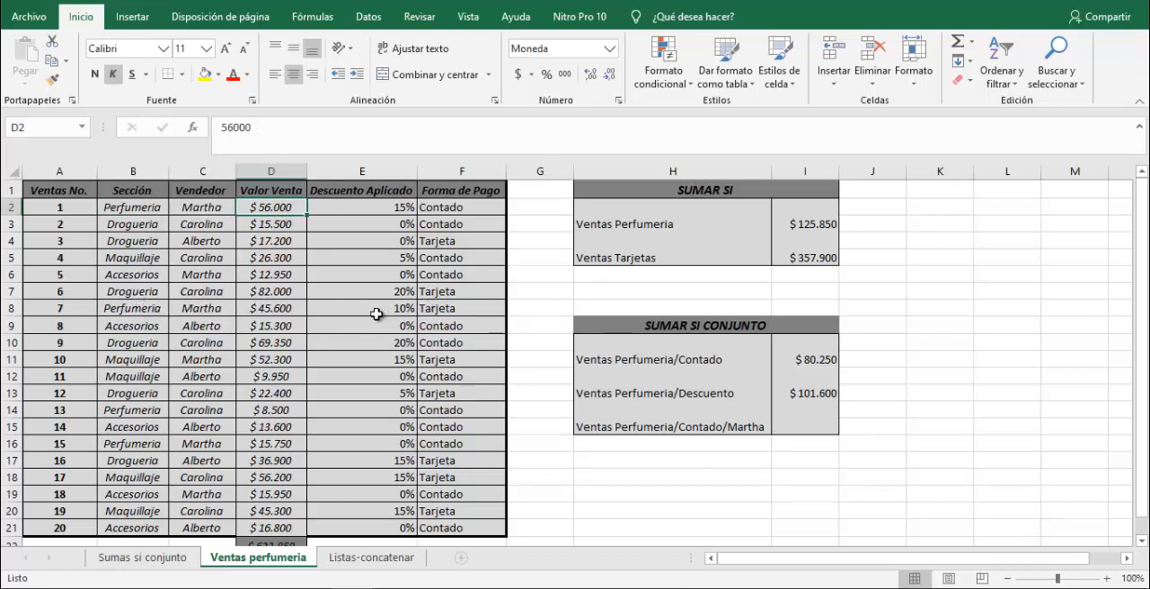
ctrl+click(277, 309)
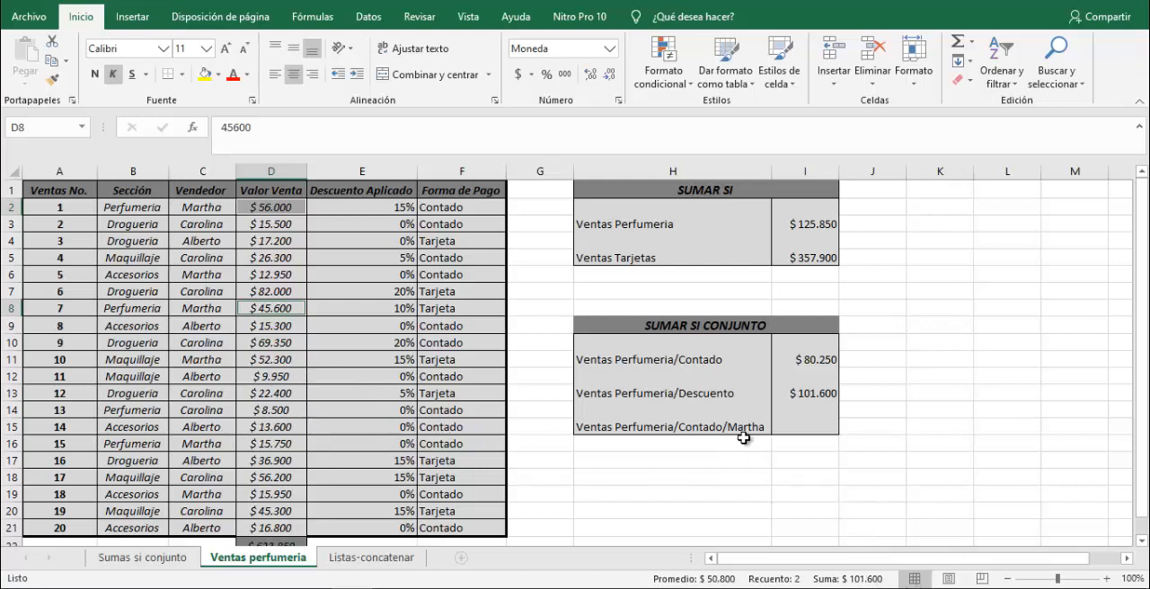
click(815, 394)
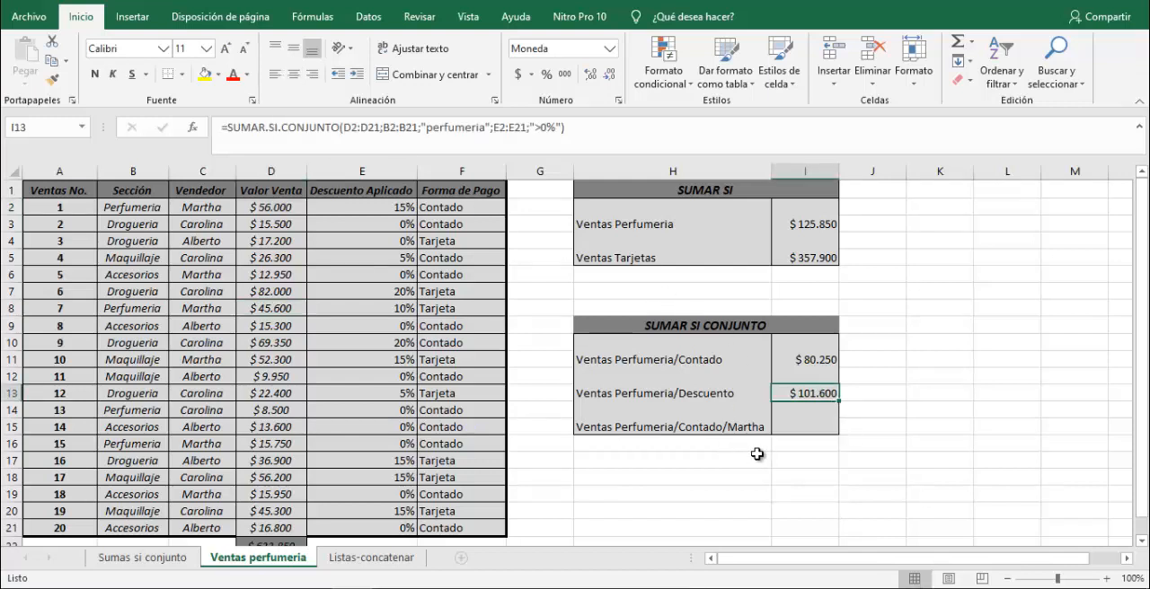
Start a SUMAR.SI.CONJUNTO formula in I15 for the three-condition perfumery question with D2:D21 as the sum range.
click(807, 426)
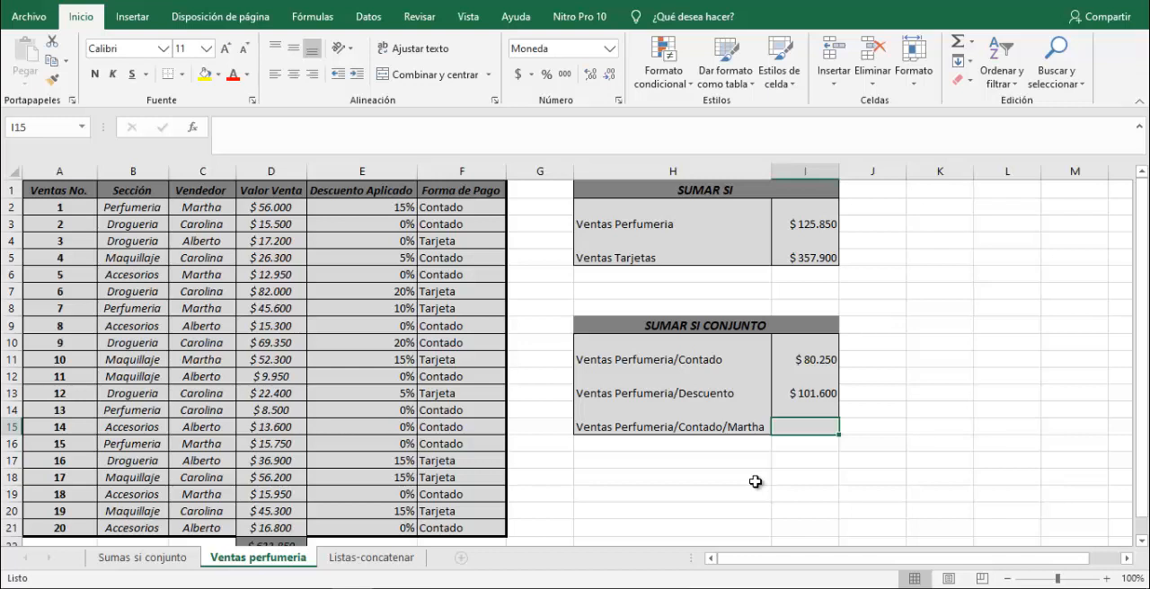
text(=)
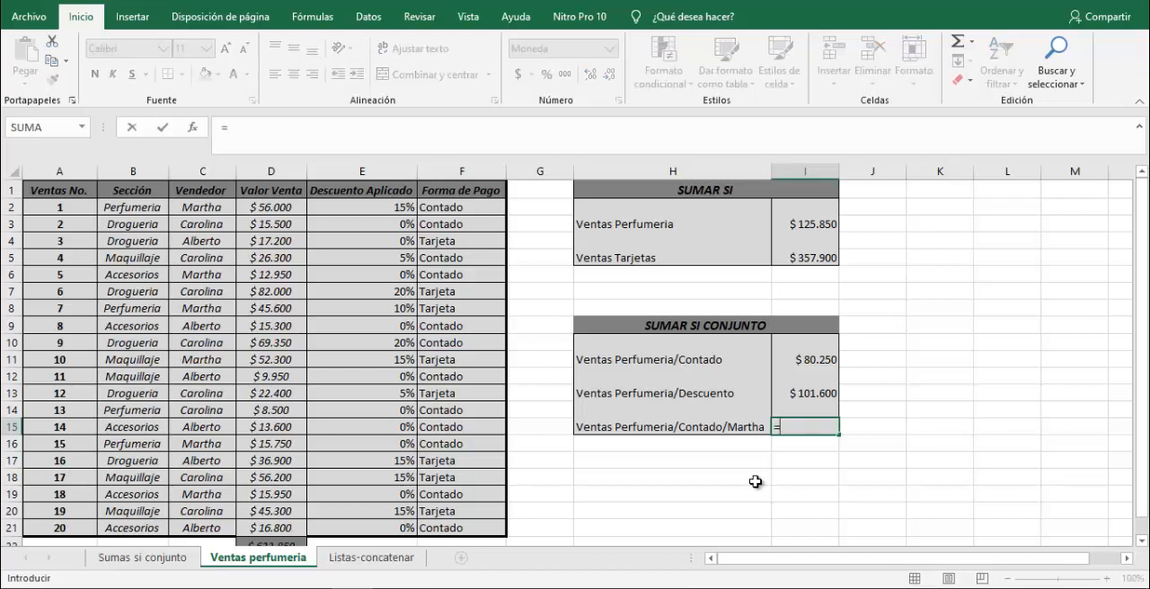
text(sumar.si)
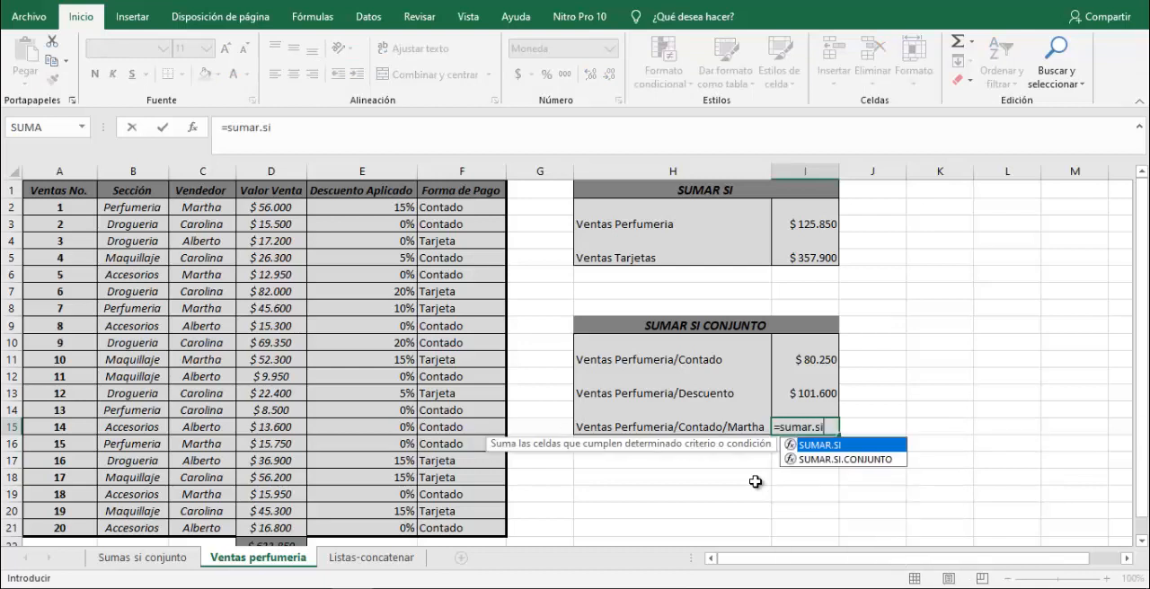
key(Tab)
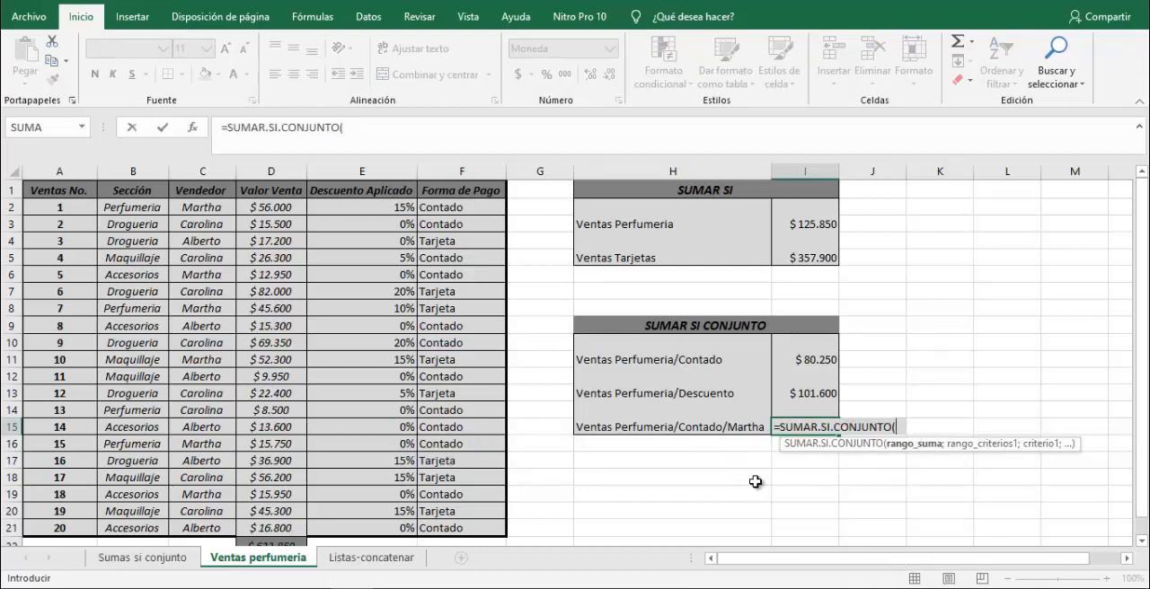
click(137, 210)
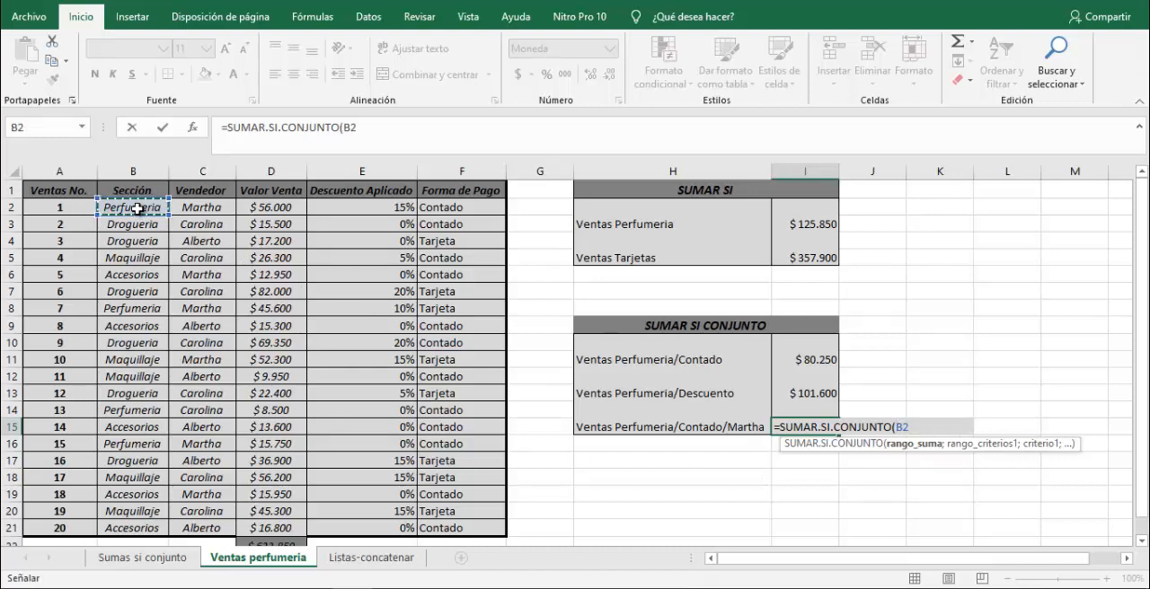
drag(259, 202, 260, 522)
text(;)
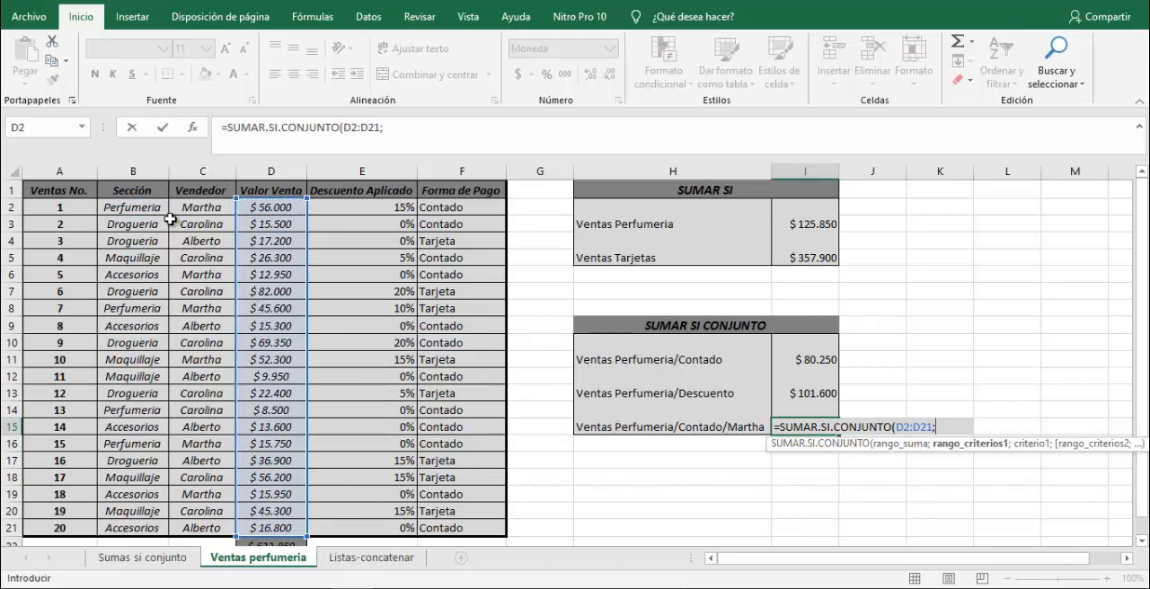
Add the Sección range B2:B21 with the criterion "perfumeria" as the first condition of the I15 formula.
drag(149, 209, 143, 528)
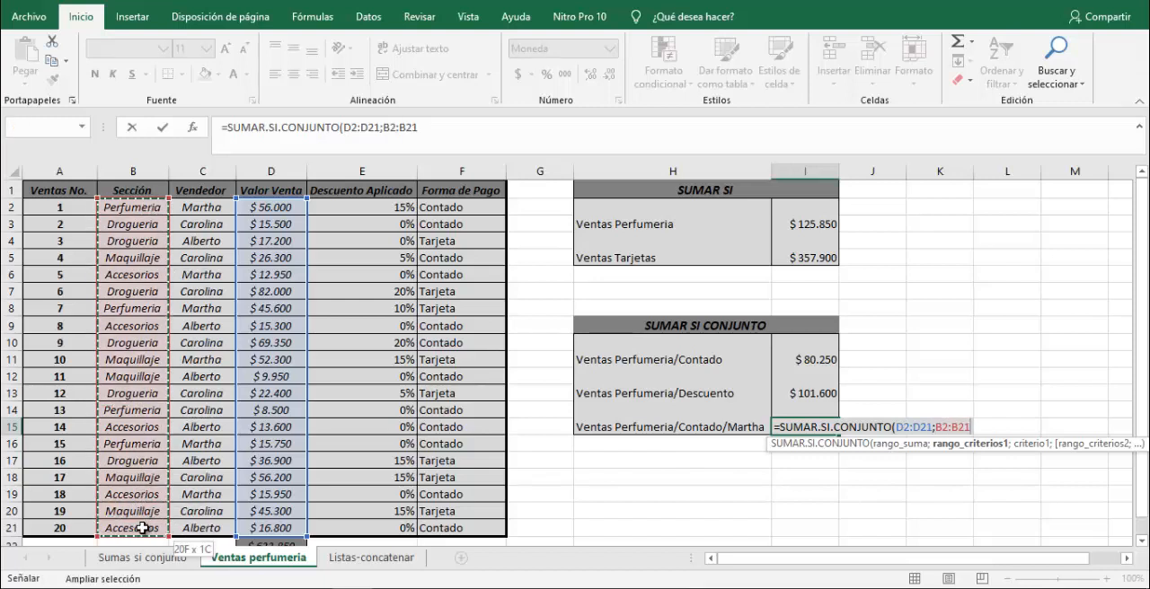
key(BackSpace)
text(1;)
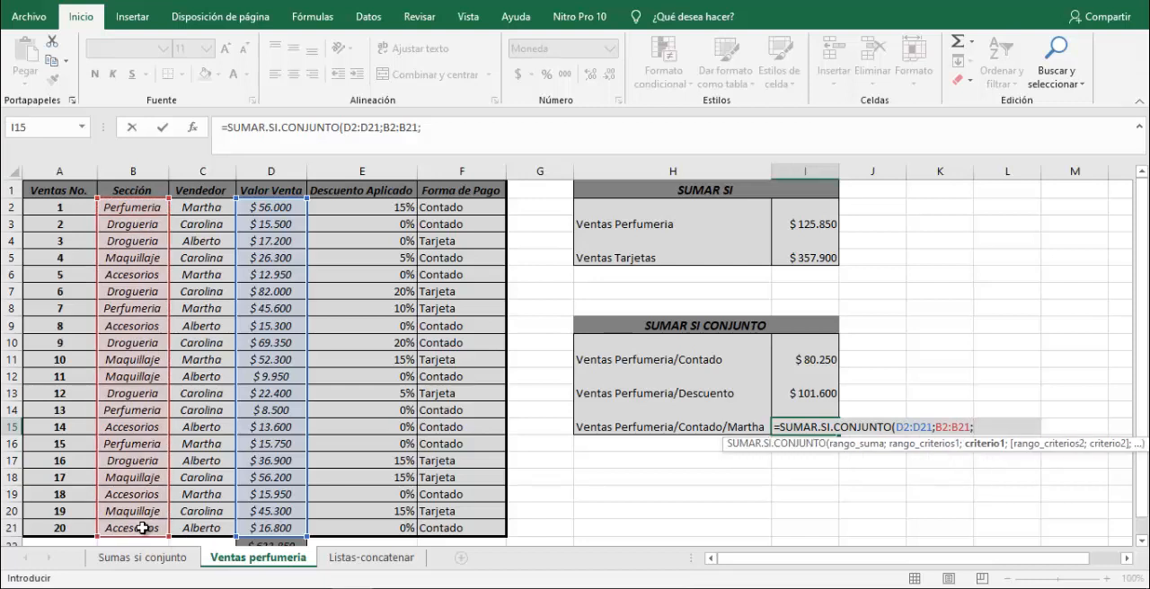
text("perfume)
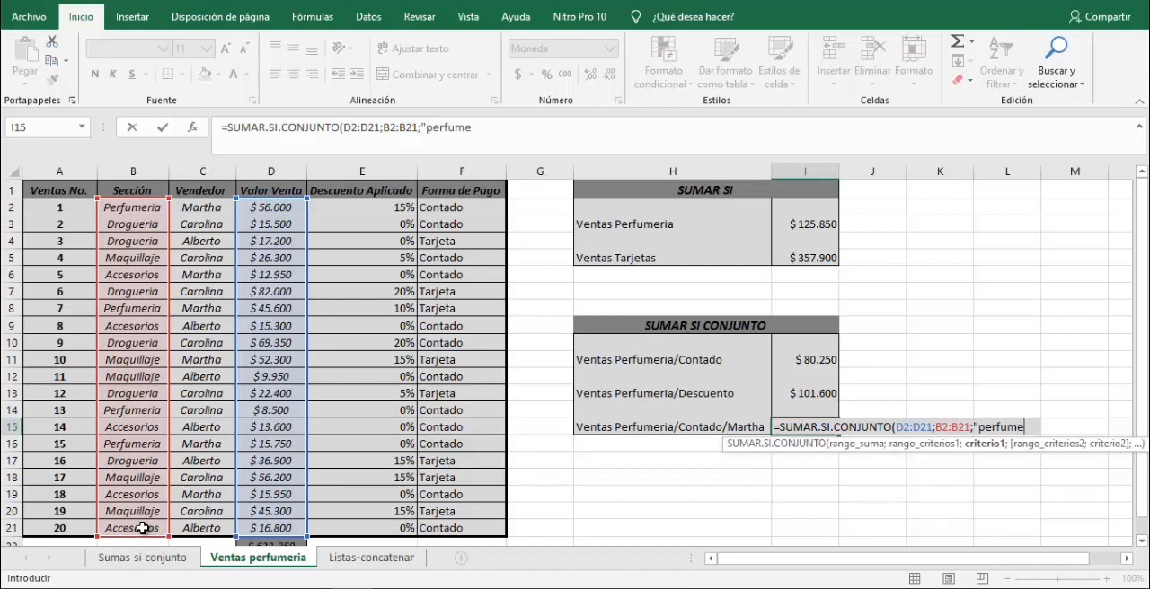
text(ria")
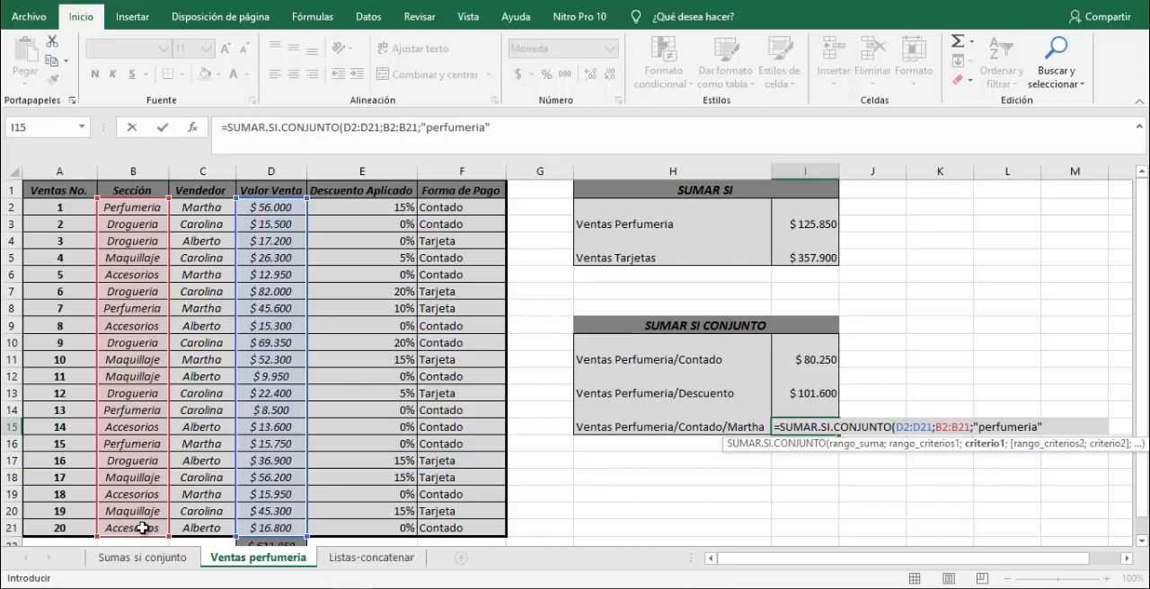
text(;)
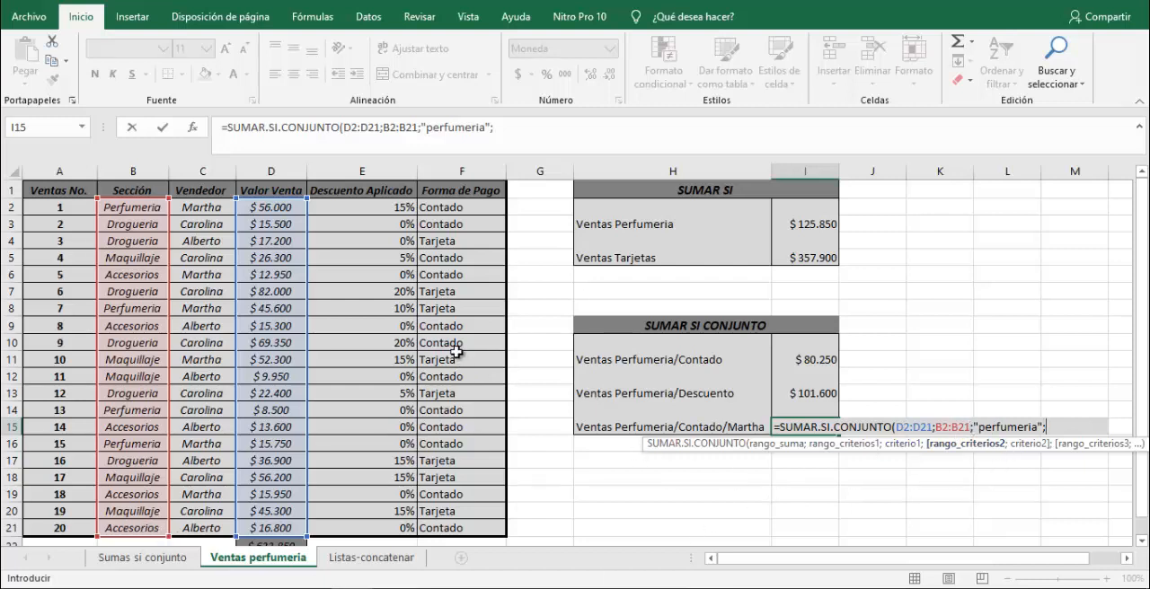
Add the Forma de Pago range F2:F21 with the criterion "contado" as the second condition of the I15 formula.
drag(463, 209, 446, 529)
text(;"conta)
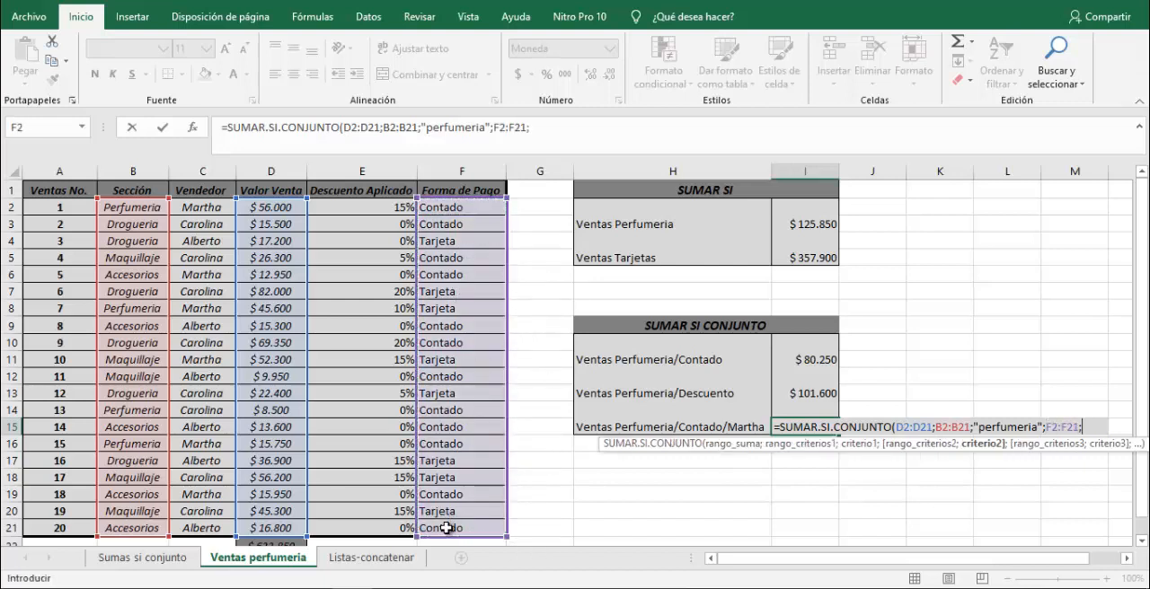
text(do";)
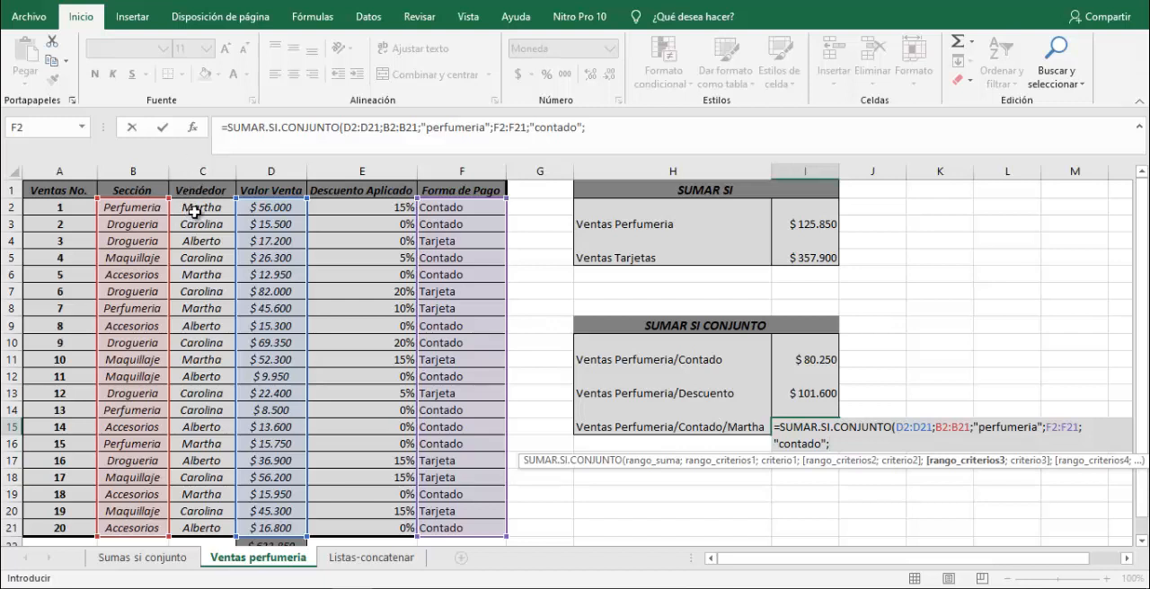
Complete the I15 formula with the Vendedor range C2:C21 and the salesperson's name from the H15 label as the third criterion.
drag(195, 212, 204, 530)
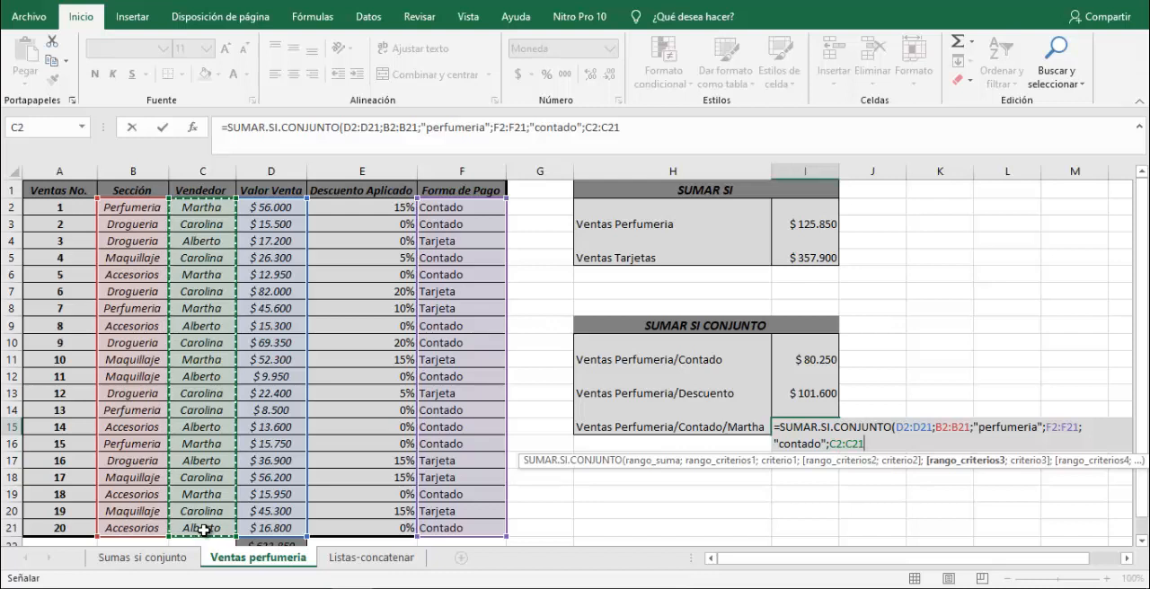
text(;")
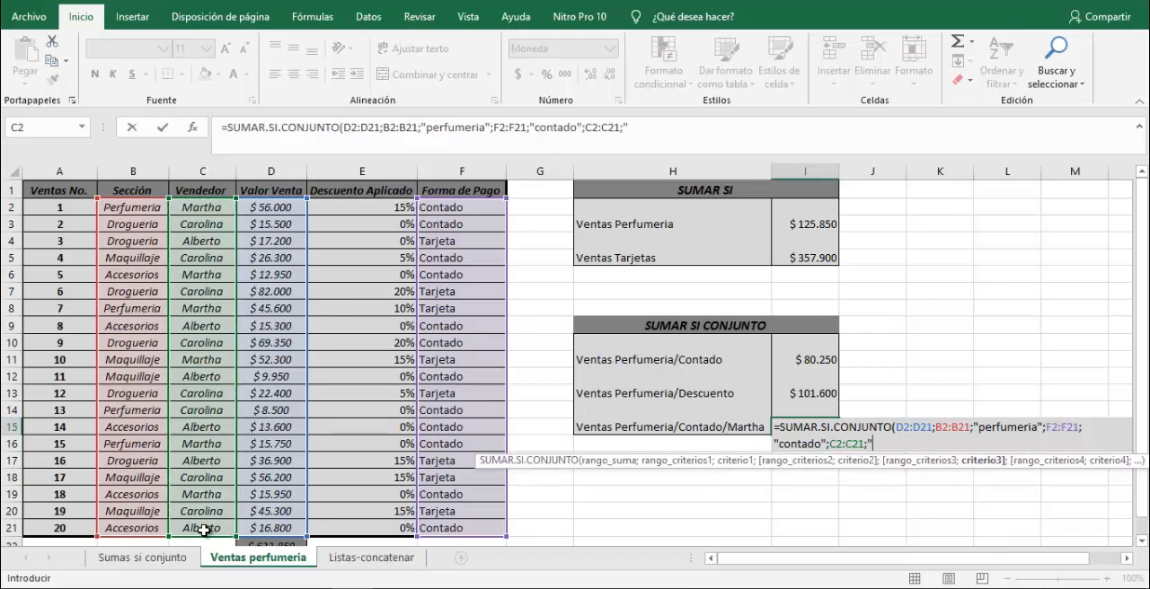
text(Martha)
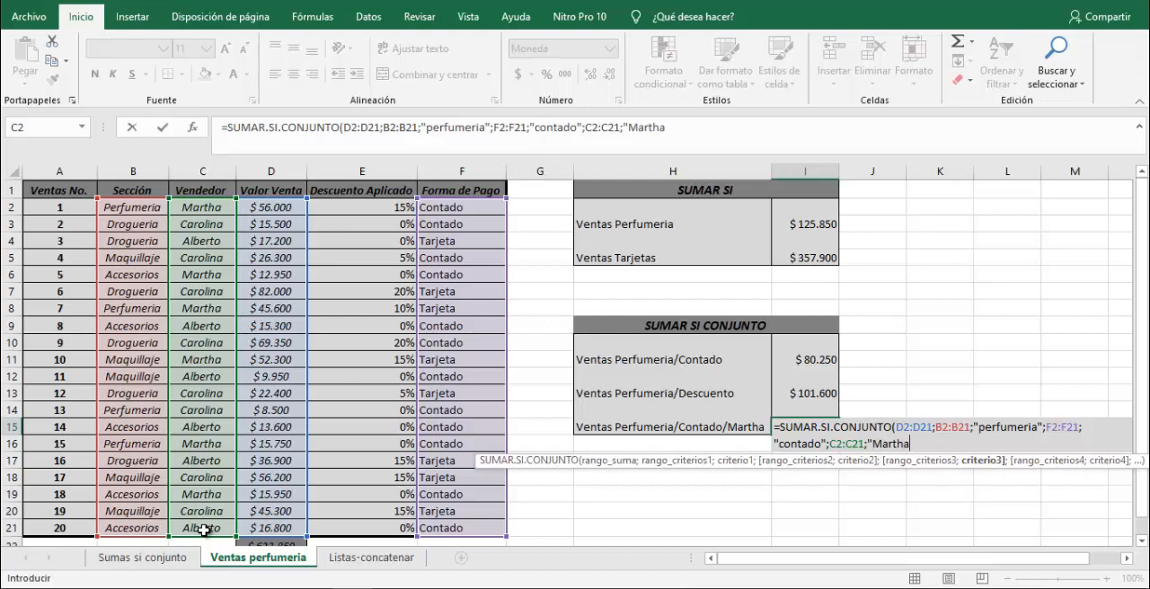
text("))
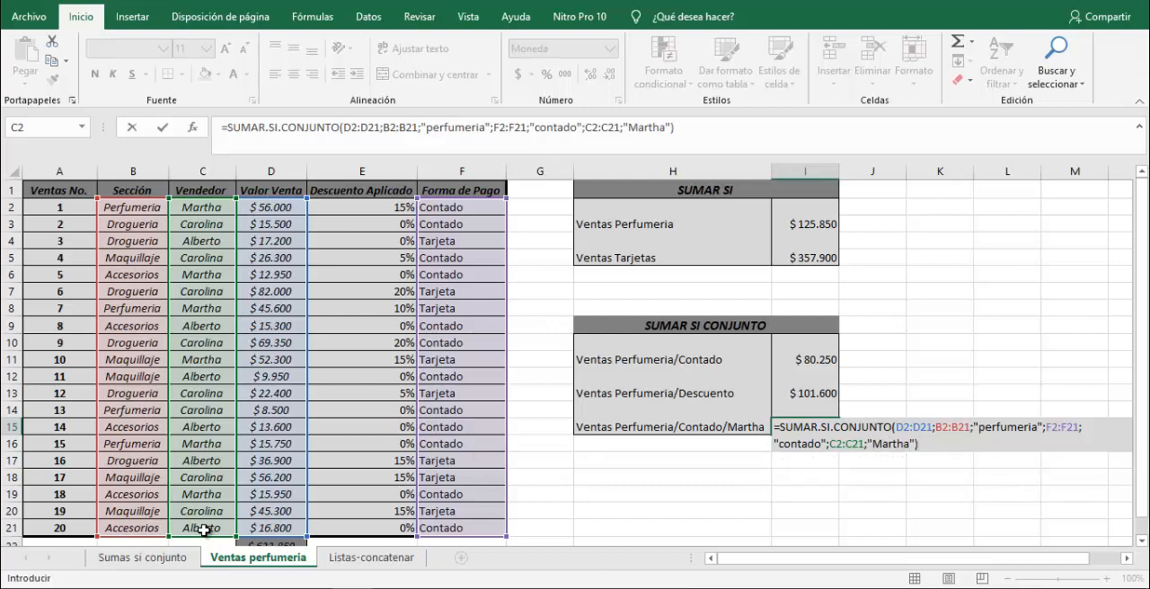
key(Return)
key(Up)
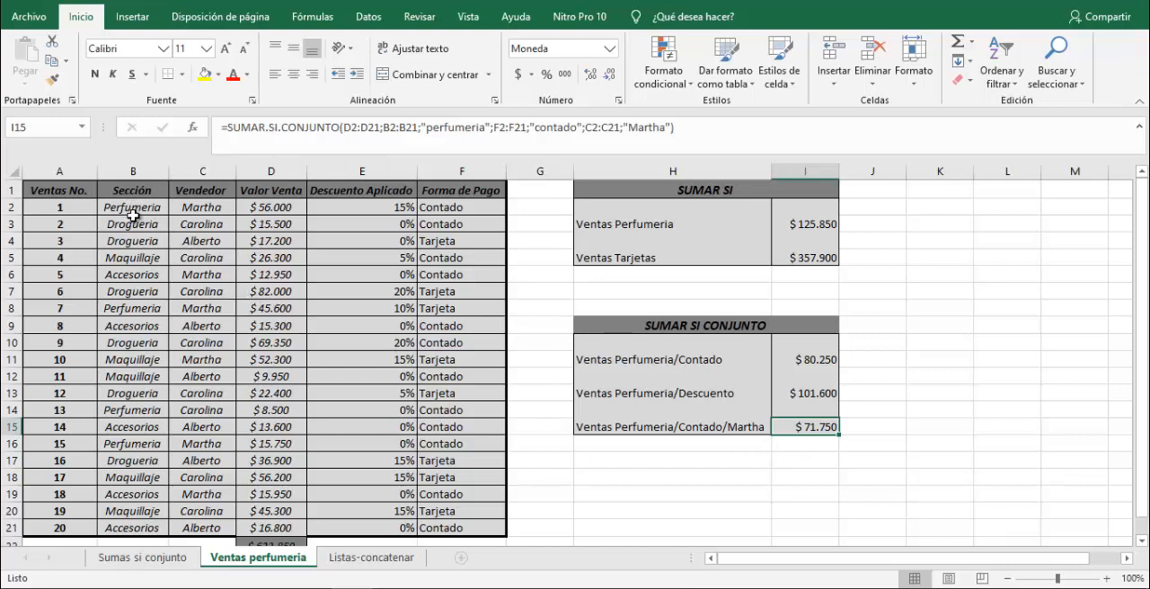
Select the matching sale values D2 and D16 together to check their sum against I15.
click(276, 209)
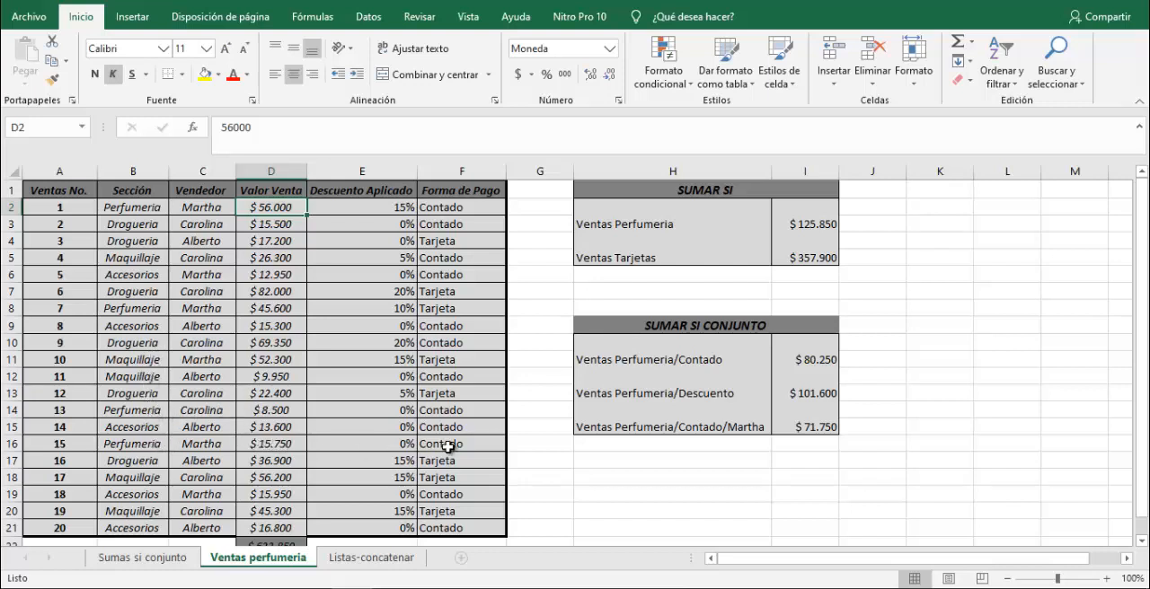
ctrl+click(281, 447)
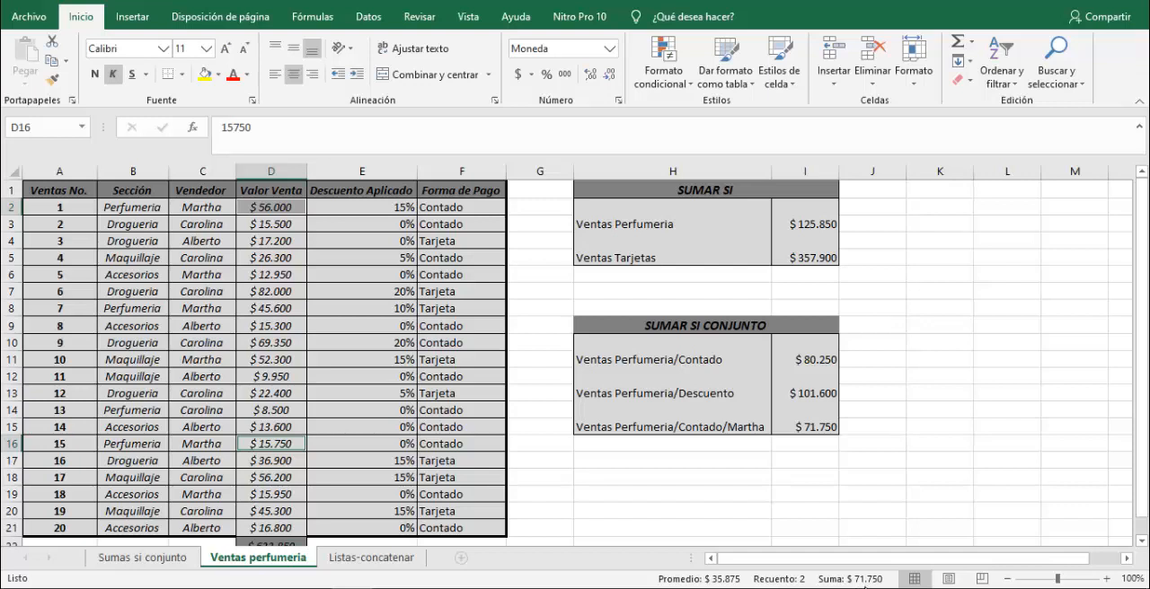
click(820, 428)
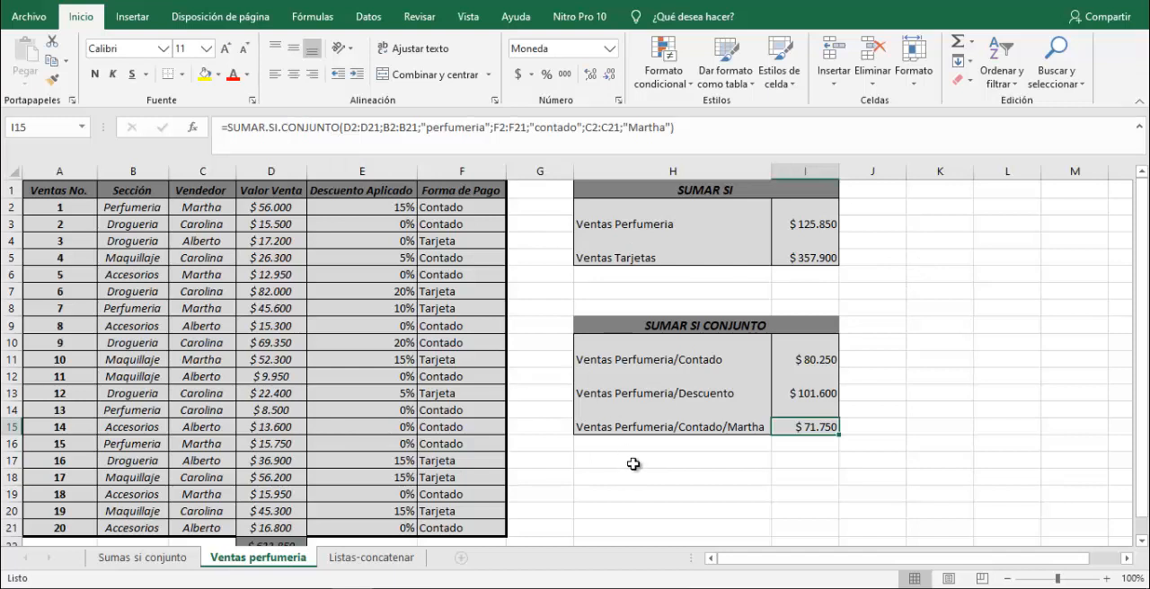
Review the SUMAR.SI formula in I3 and the SUMAR.SI.CONJUNTO formula in I11.
click(796, 226)
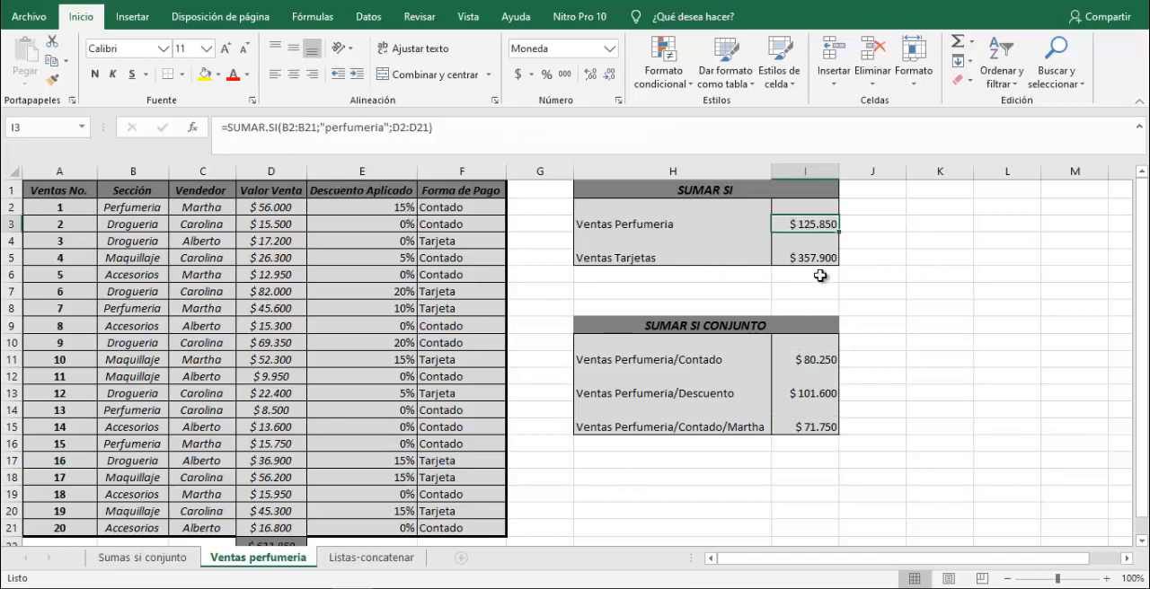
click(818, 361)
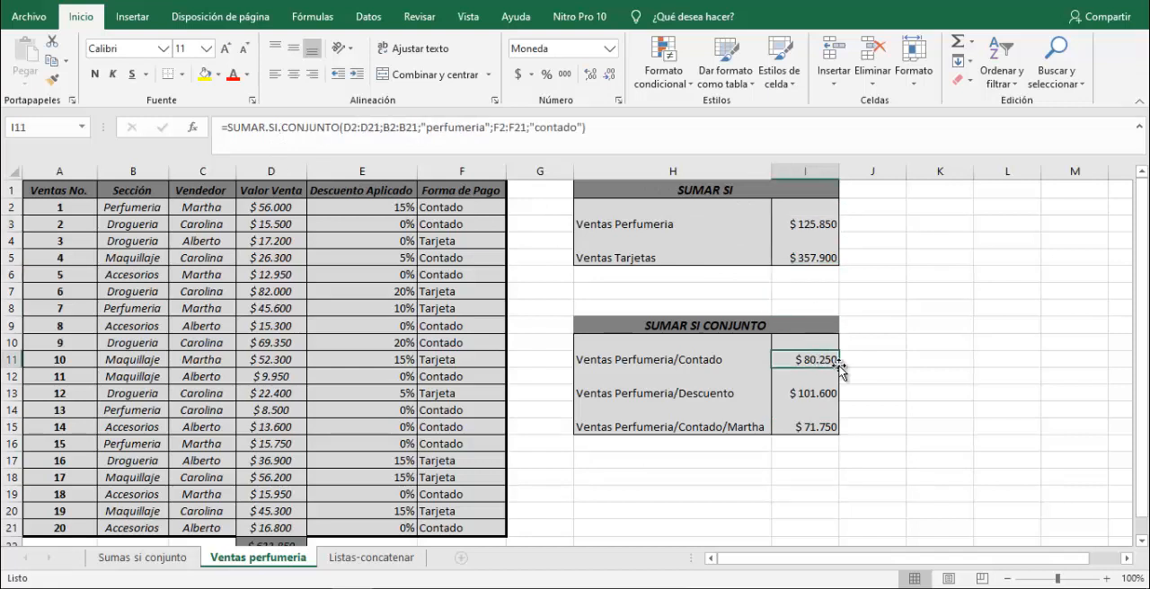
click(913, 376)
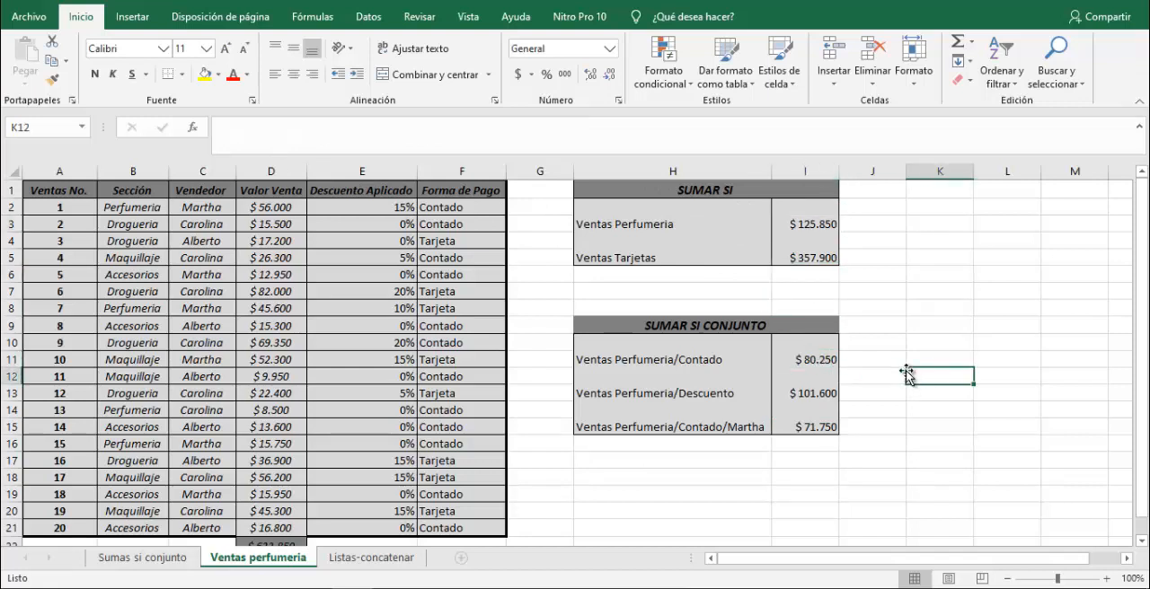